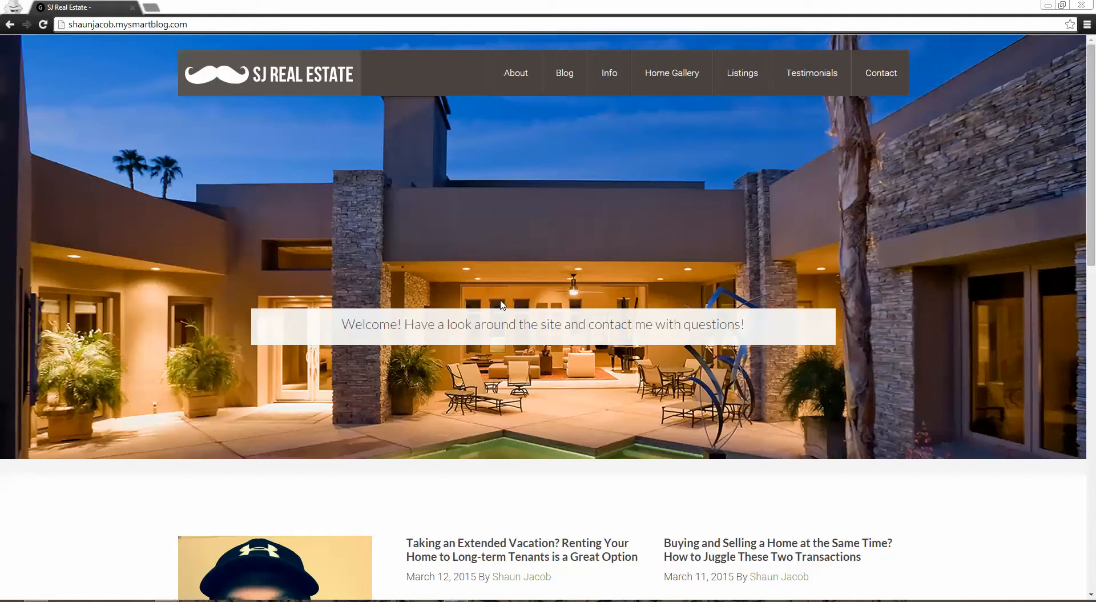
Open the blog's WordPress login page by adding /wp-admin to the site address
click(213, 26)
click(213, 25)
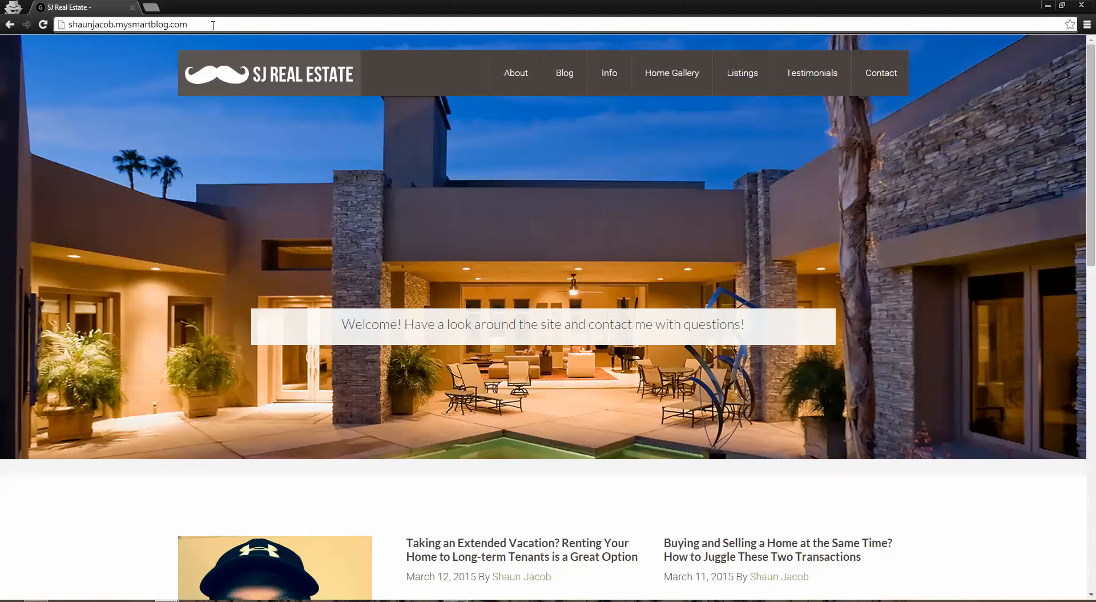
text(/)
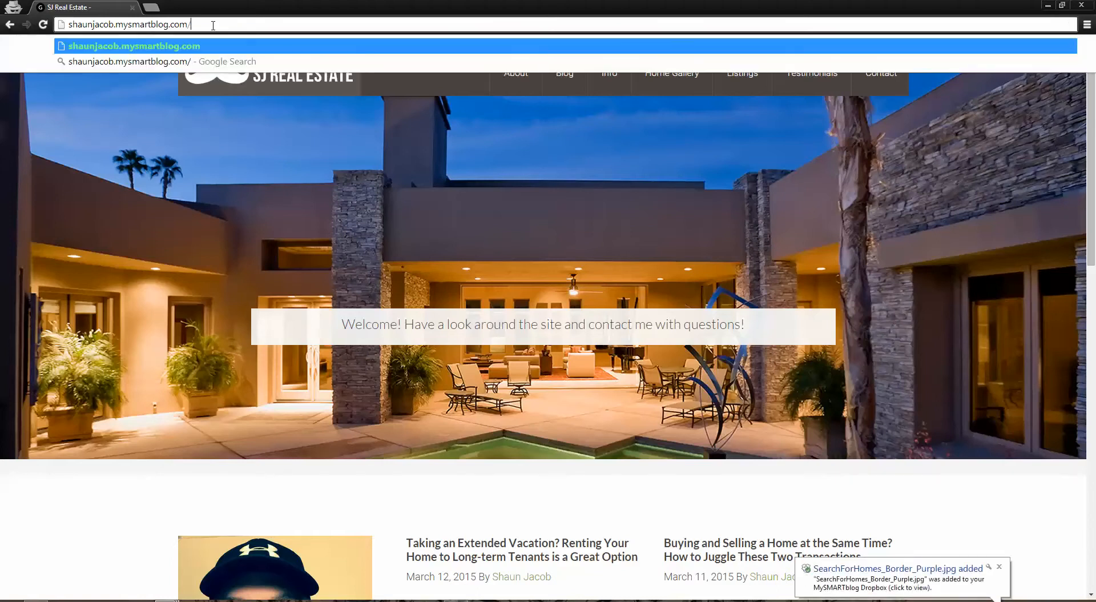
text(wp-)
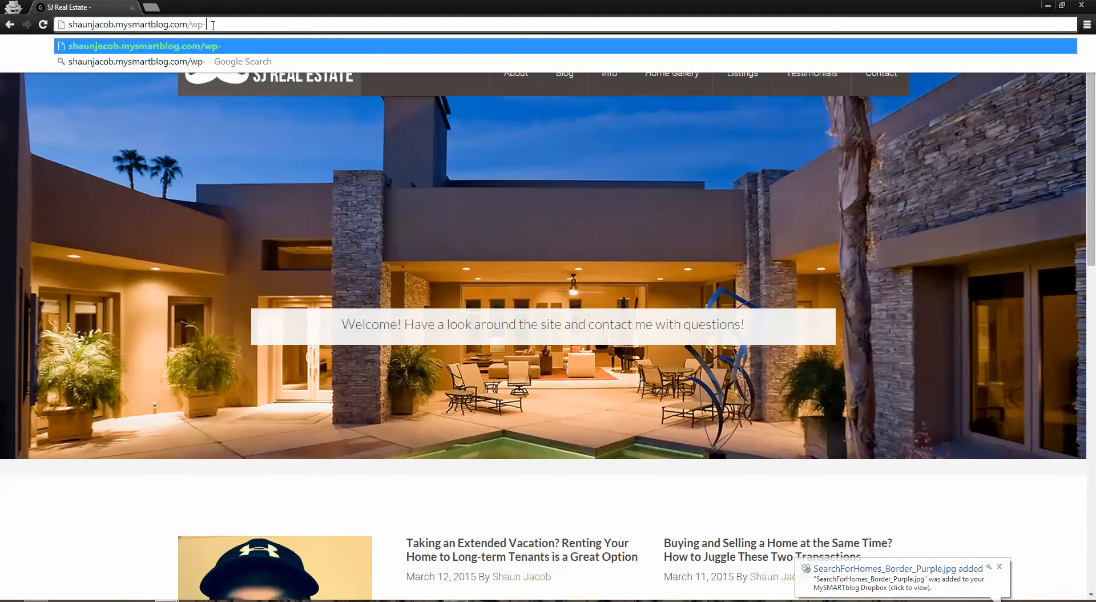
text(admin)
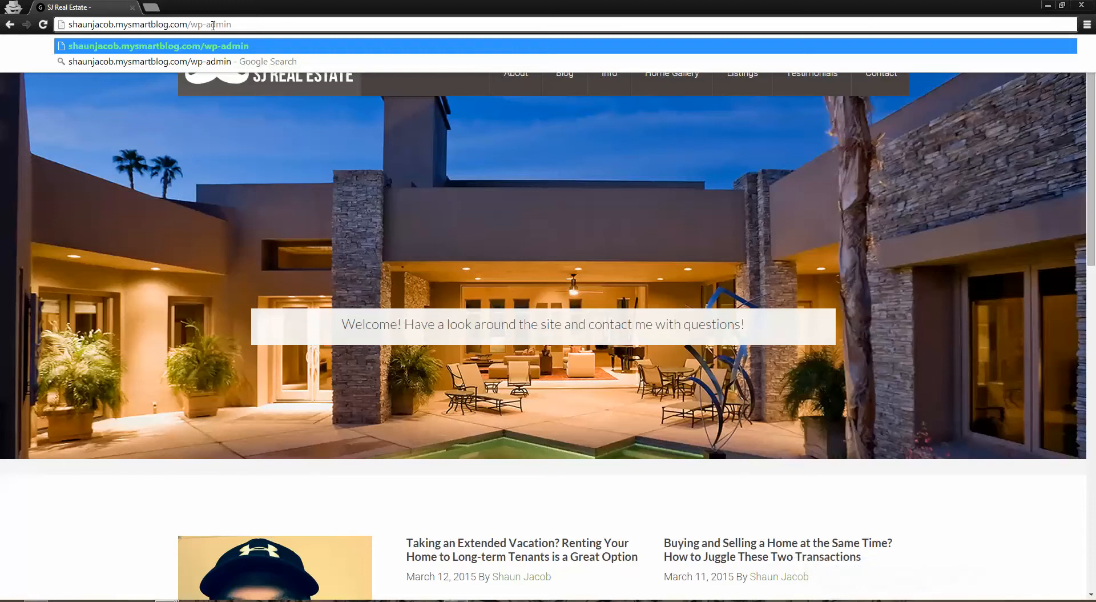
key(Return)
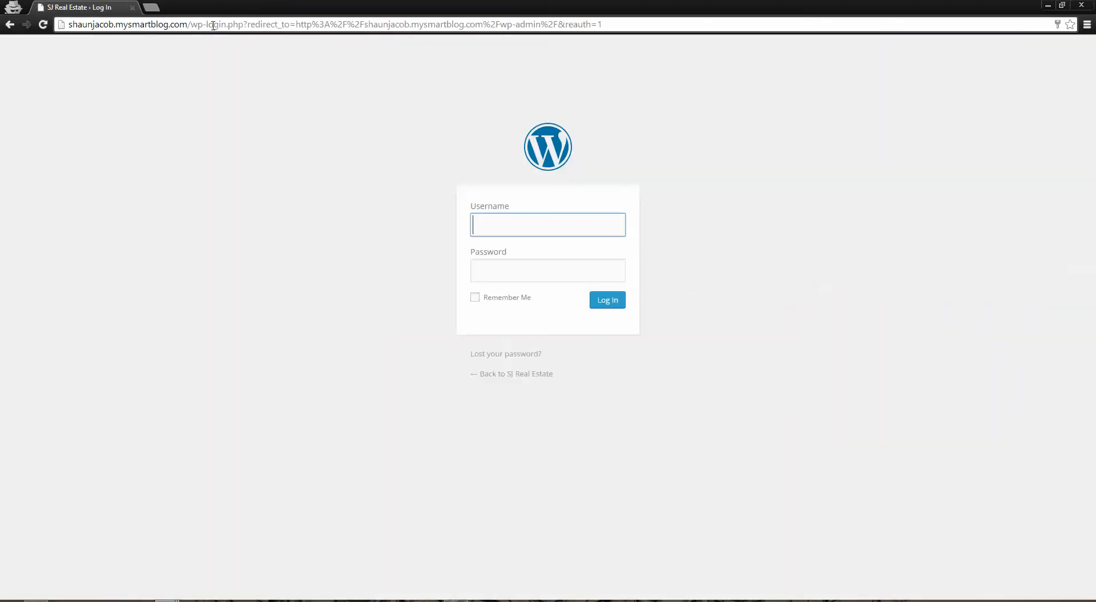
Fill in the saved username and account password and log in to the site's dashboard
text(al)
key(Down)
key(Return)
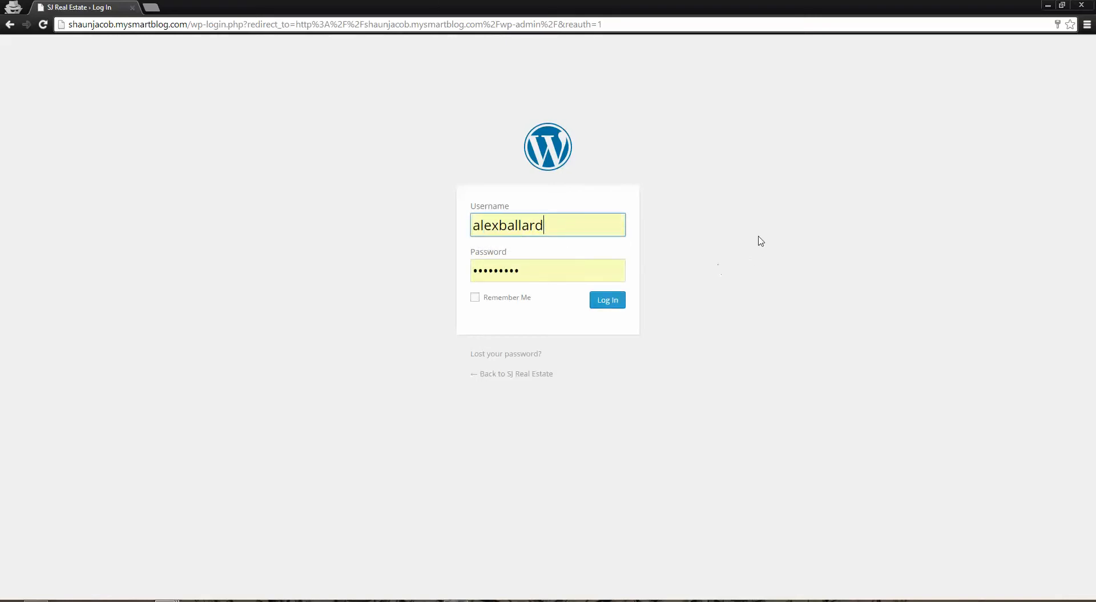
click(609, 302)
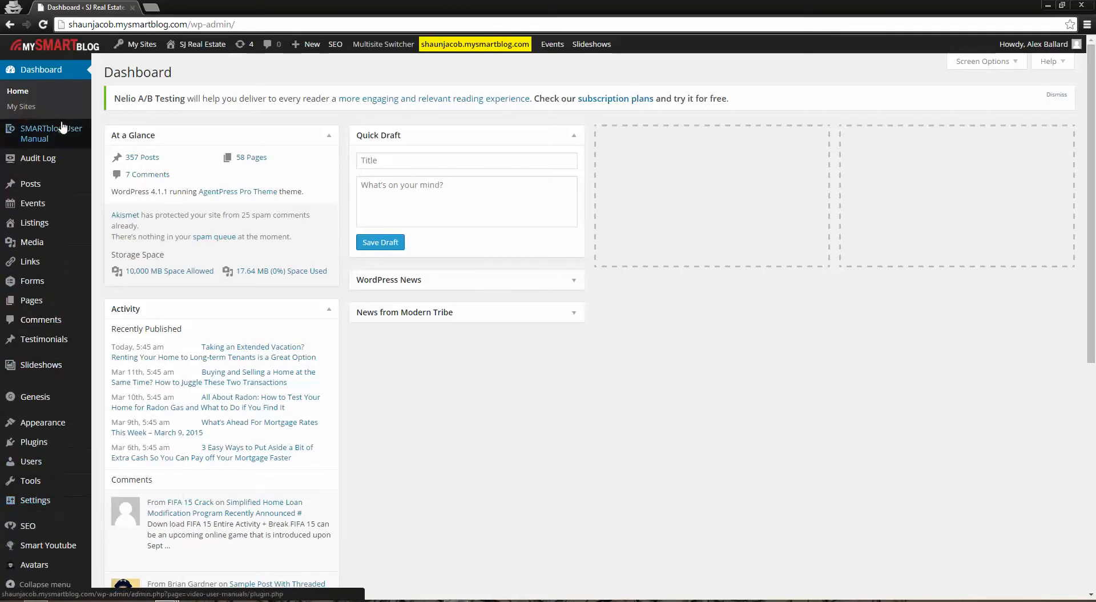
Open the SMARTblog User Manual videos and look through the tutorials, including those on adding, trashing and restoring pages
mouse_move(92, 155)
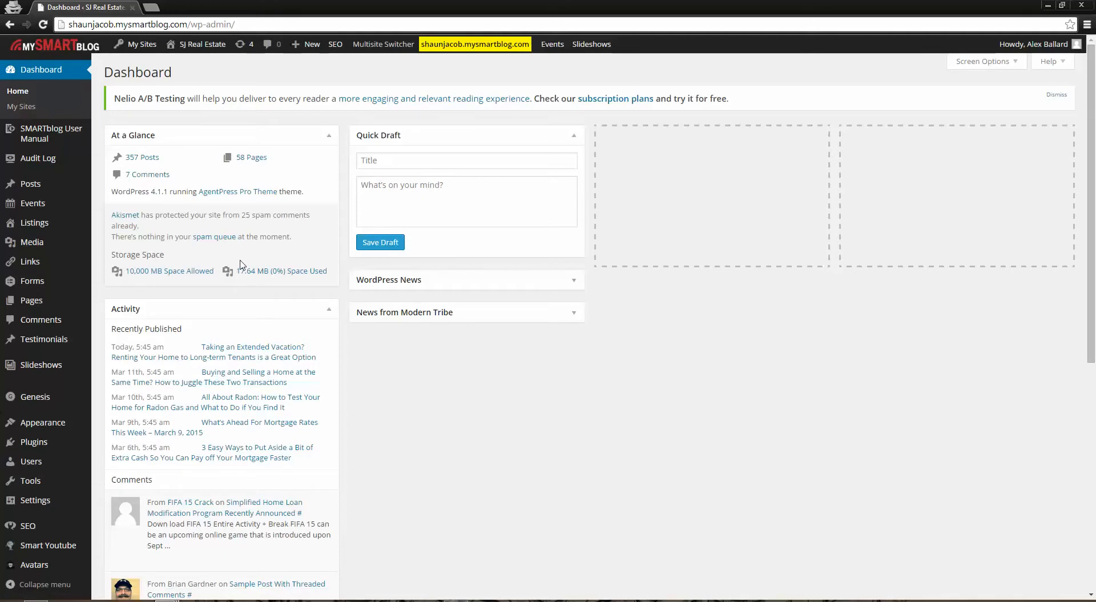
mouse_move(57, 142)
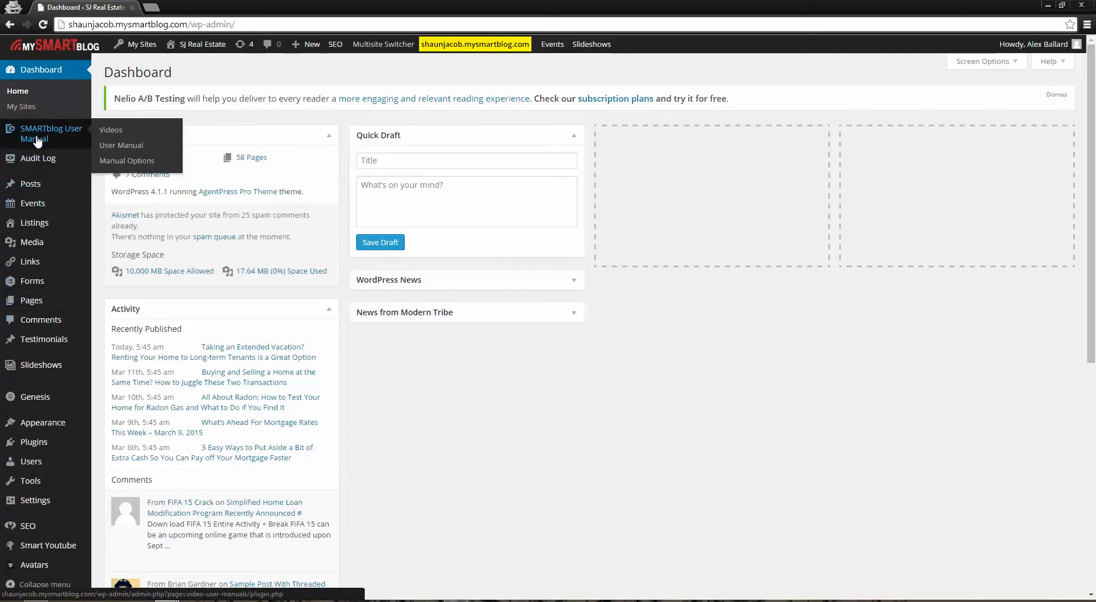
click(36, 139)
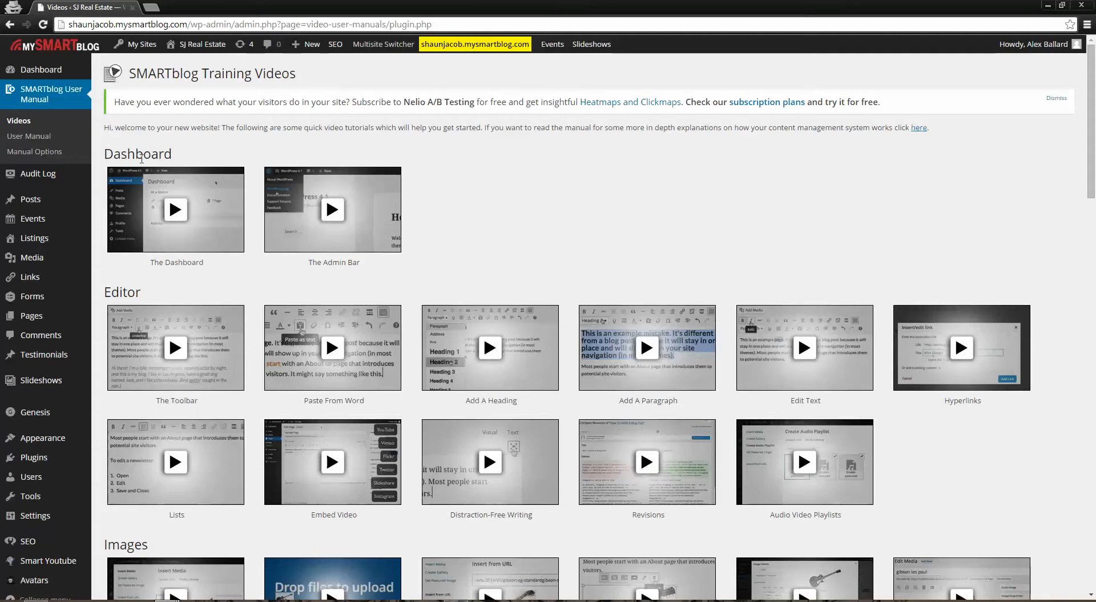
scroll(514, 303, down, 5)
scroll(523, 308, down, 4)
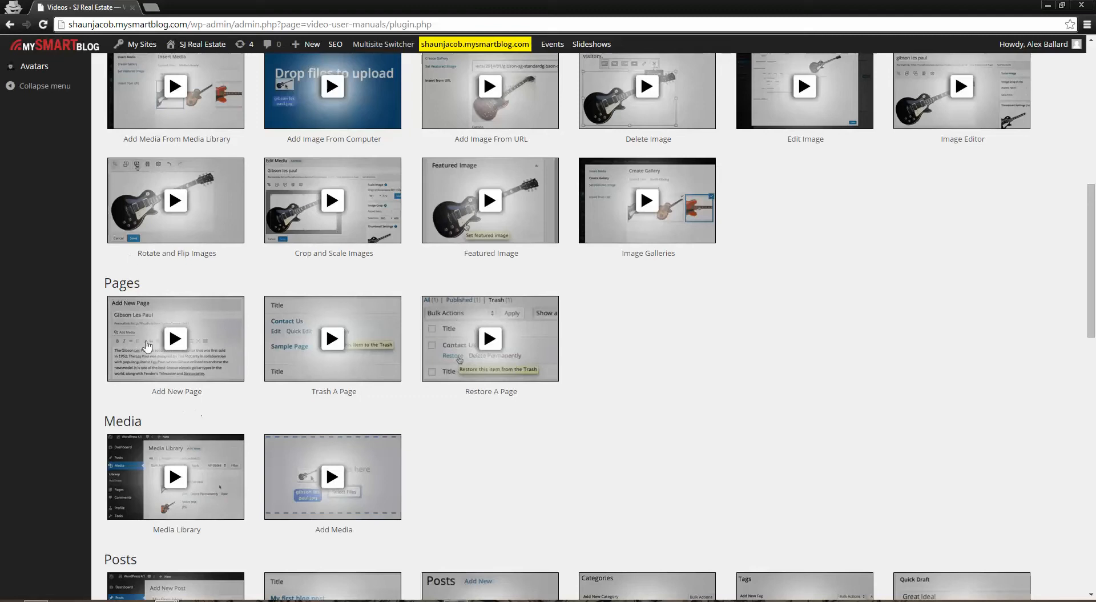
drag(152, 390, 344, 390)
click(484, 391)
drag(1095, 277, 1095, 115)
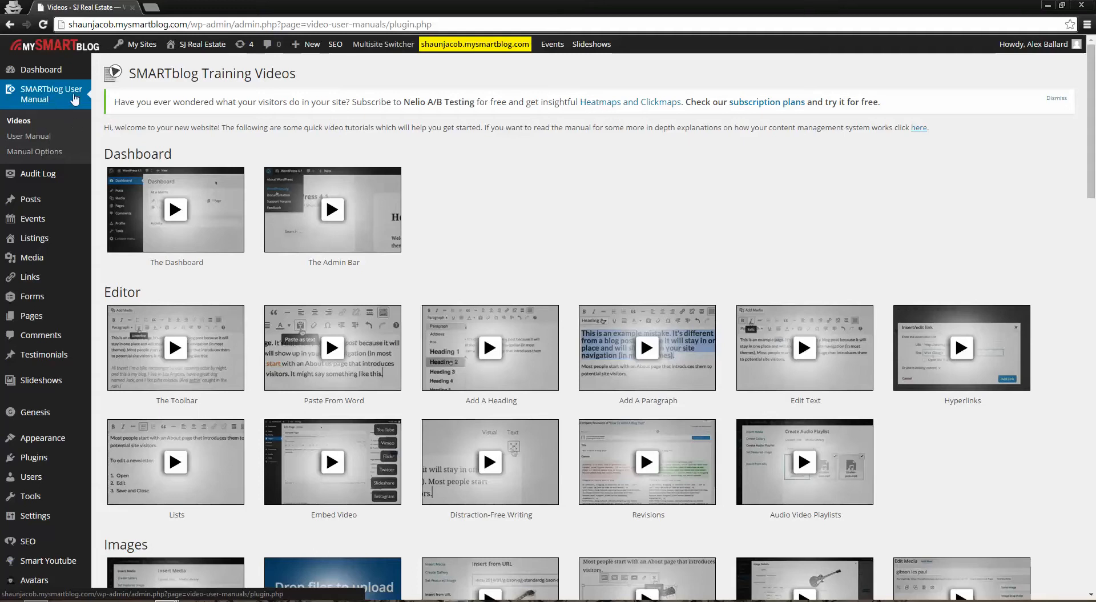
Open the post "Taking an Extended Vacation? Renting Your Home to Long-term Tenants is a Great Option" from the list of all posts
mouse_move(44, 201)
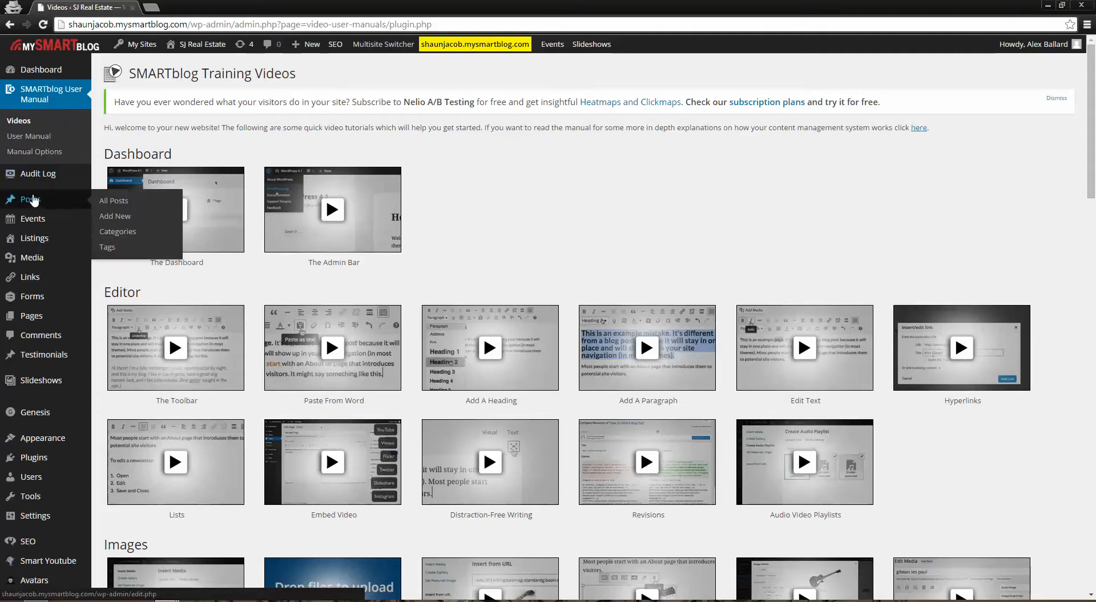
click(32, 201)
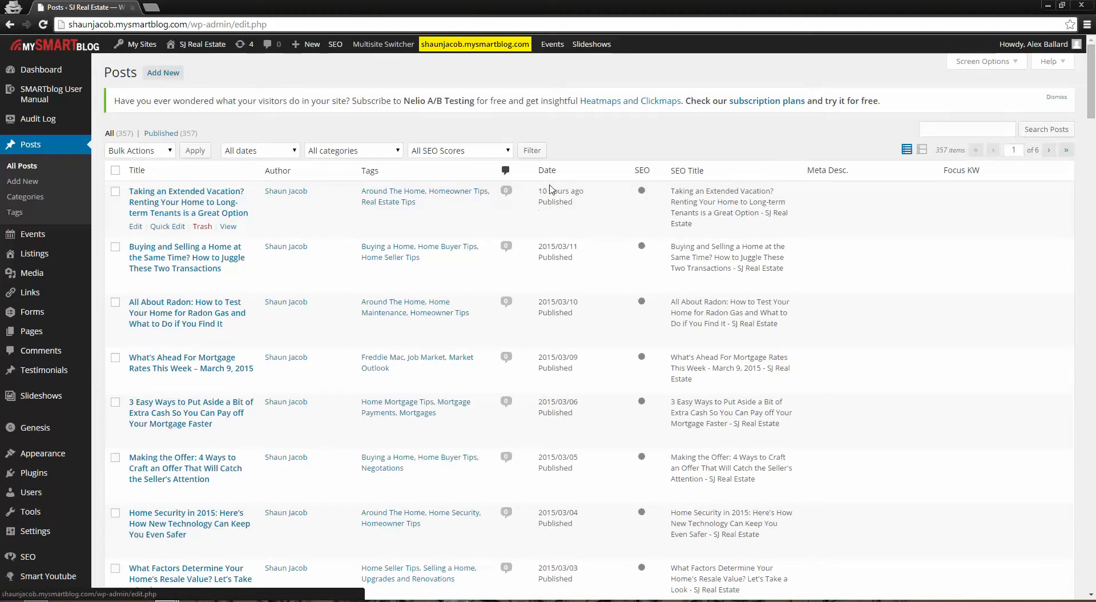
mouse_move(569, 193)
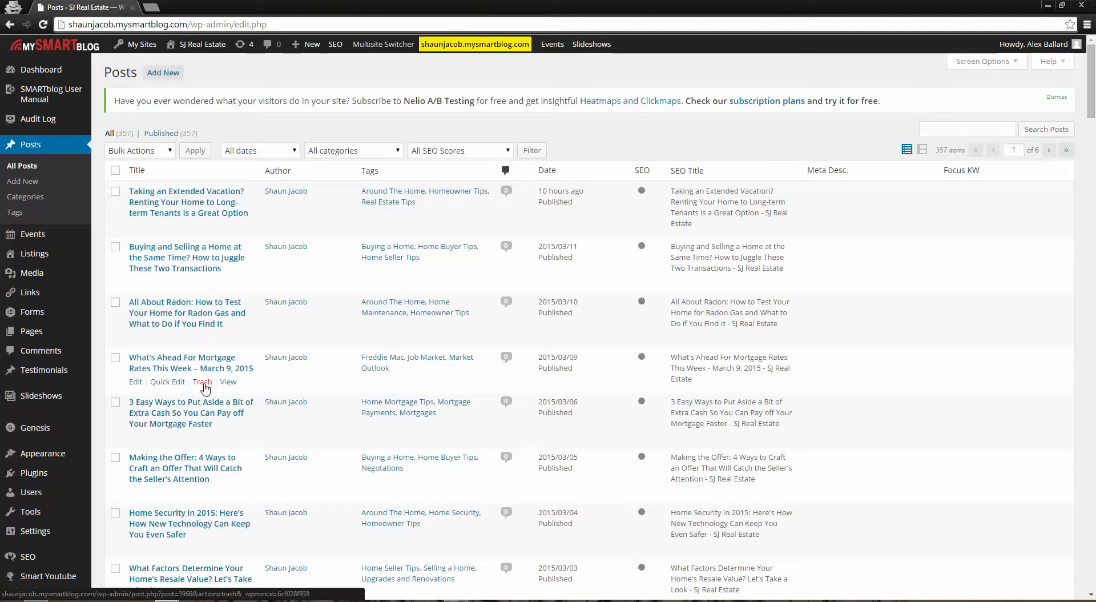
click(191, 205)
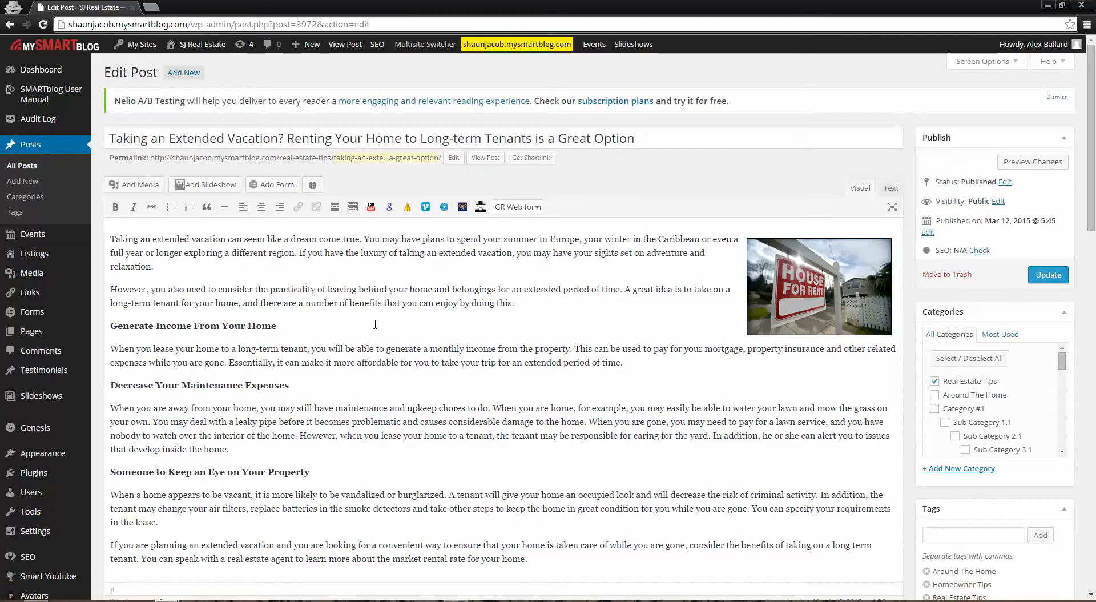
View the upload options and the Media Library for inserting media into the post, and close them without inserting anything
click(138, 189)
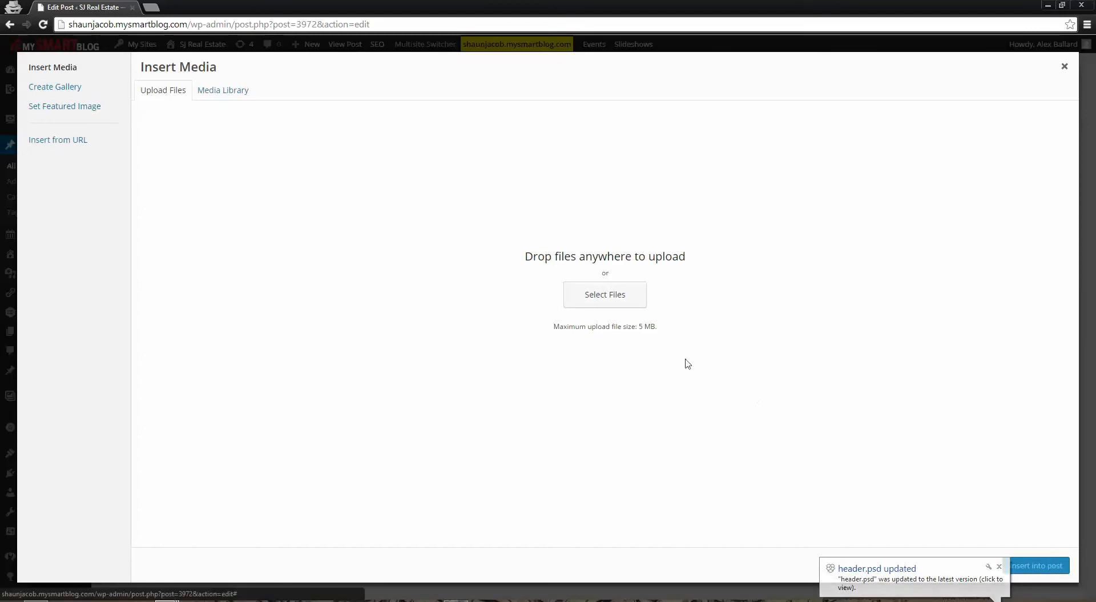
click(222, 94)
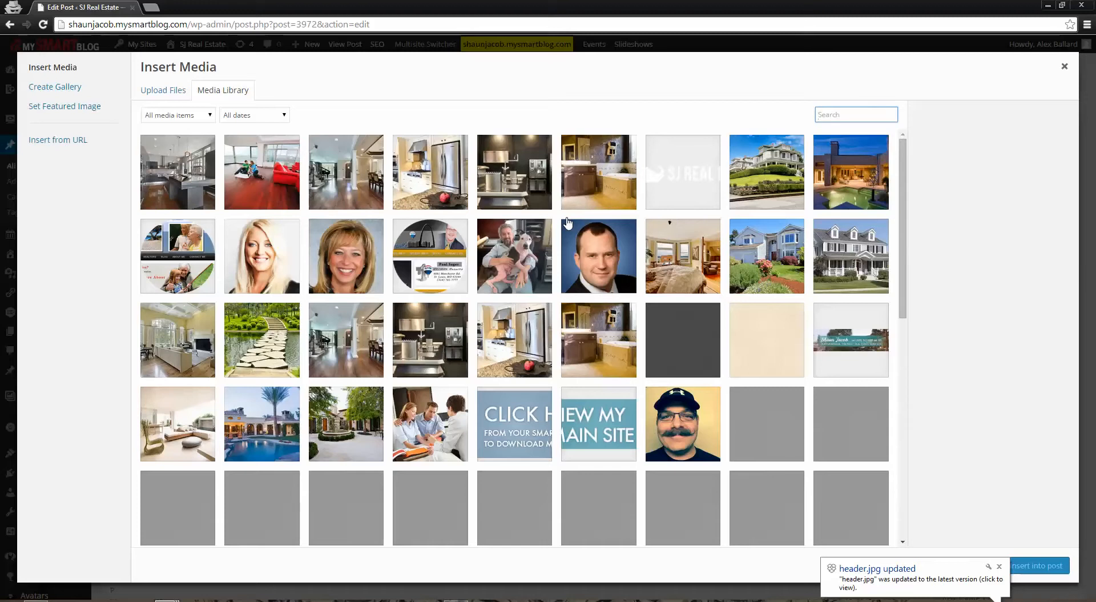
click(1065, 67)
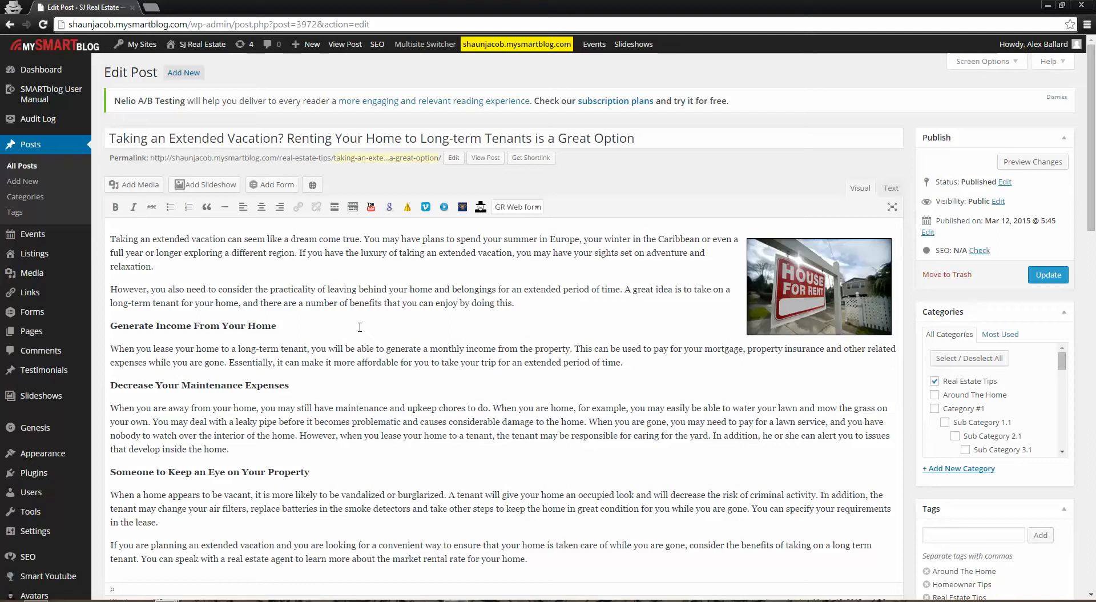
View the options for embedding a YouTube video in the post and close them without embedding anything
click(372, 208)
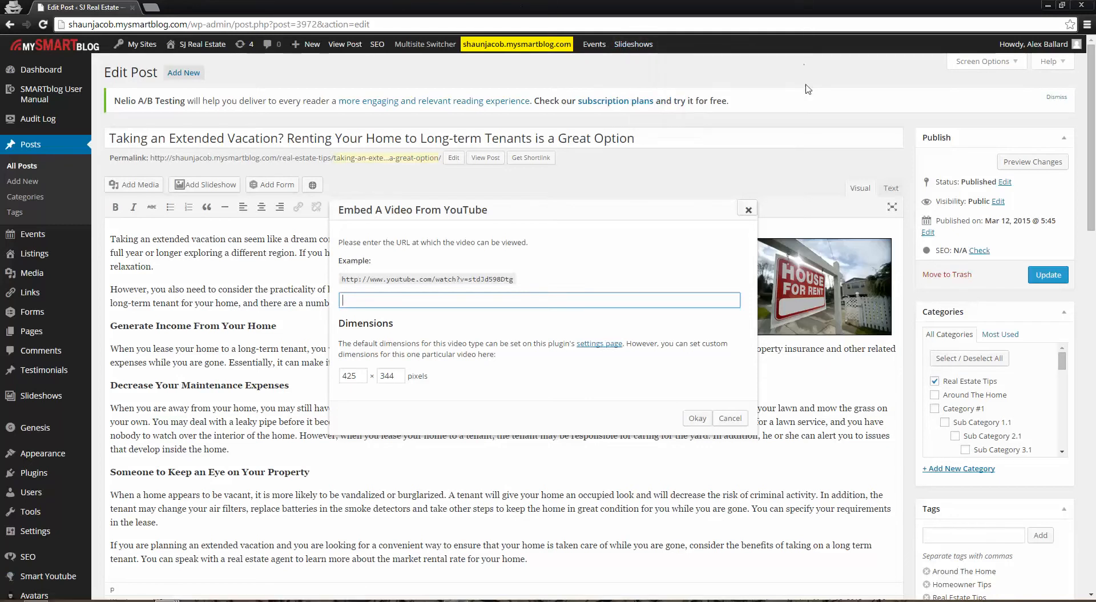
click(748, 209)
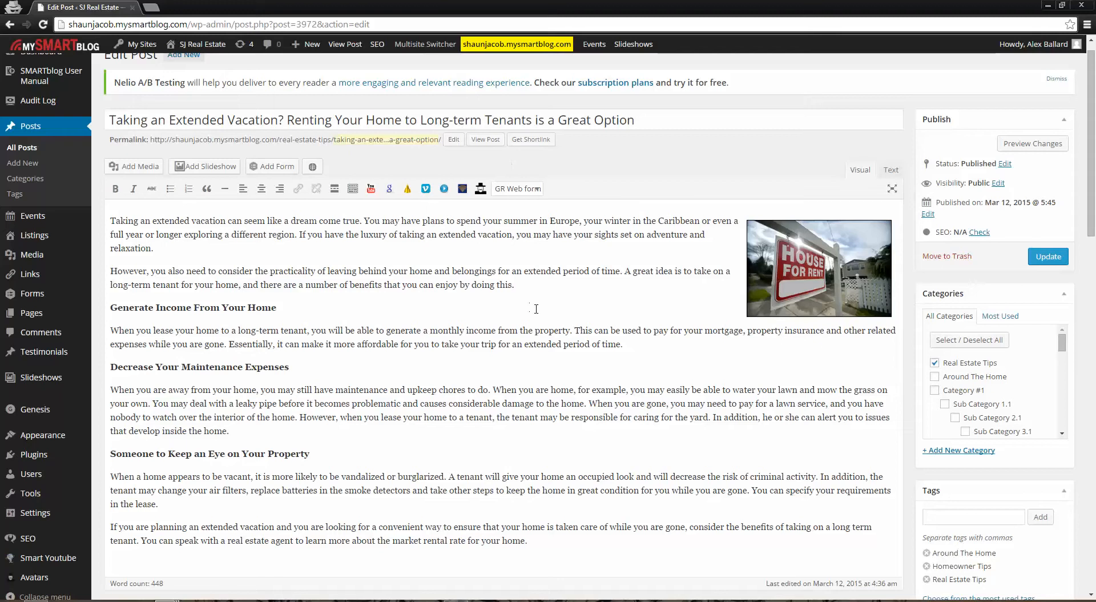
scroll(55, 193, up, 1)
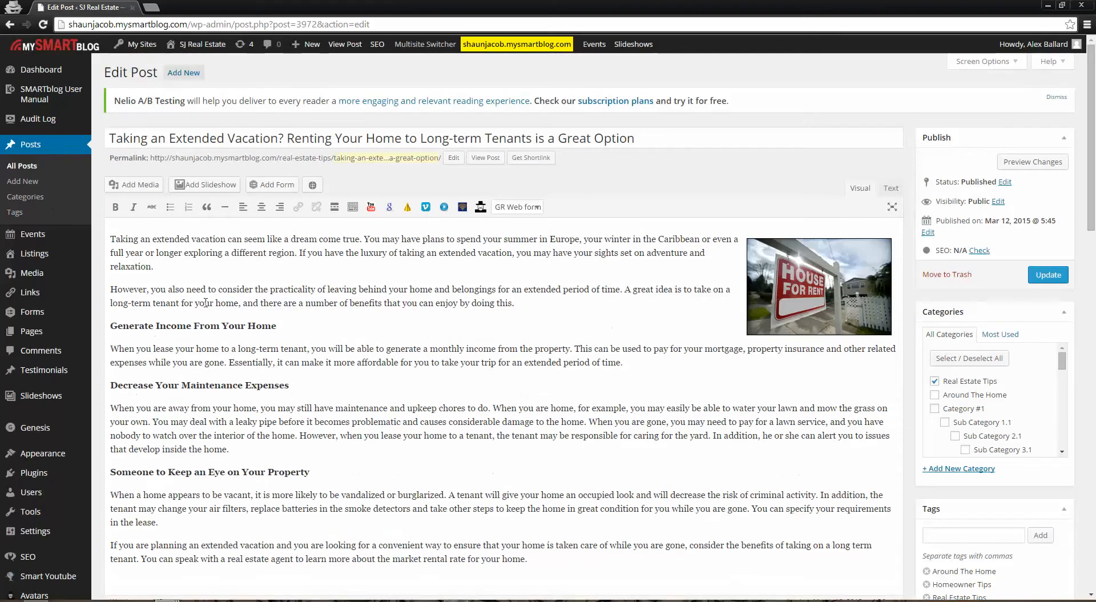
Start a new blog post from the posts list and open its publish date and time for editing
click(35, 146)
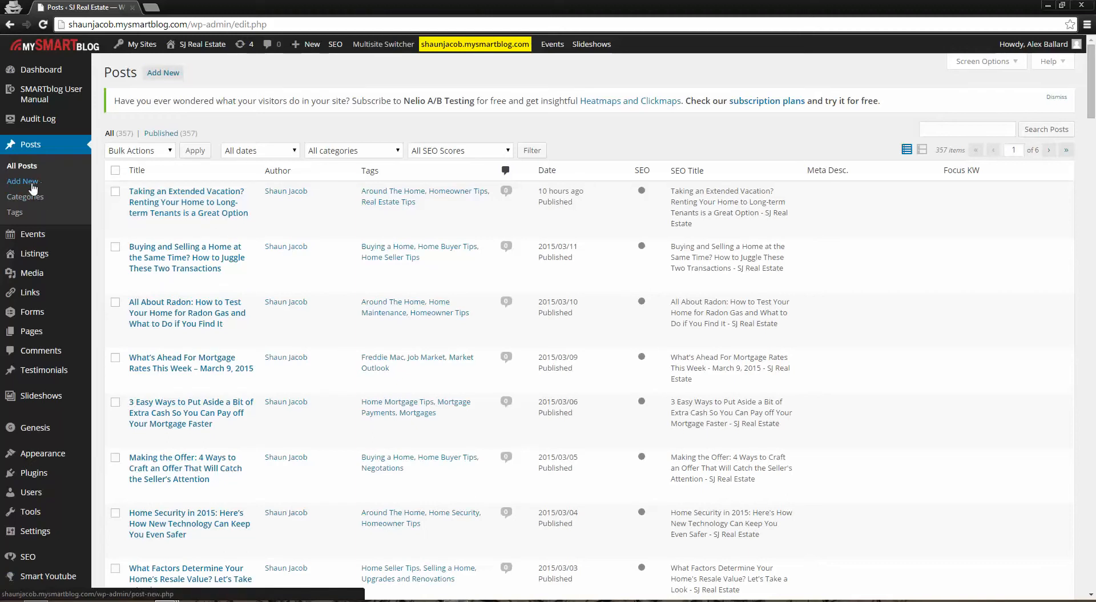
click(160, 82)
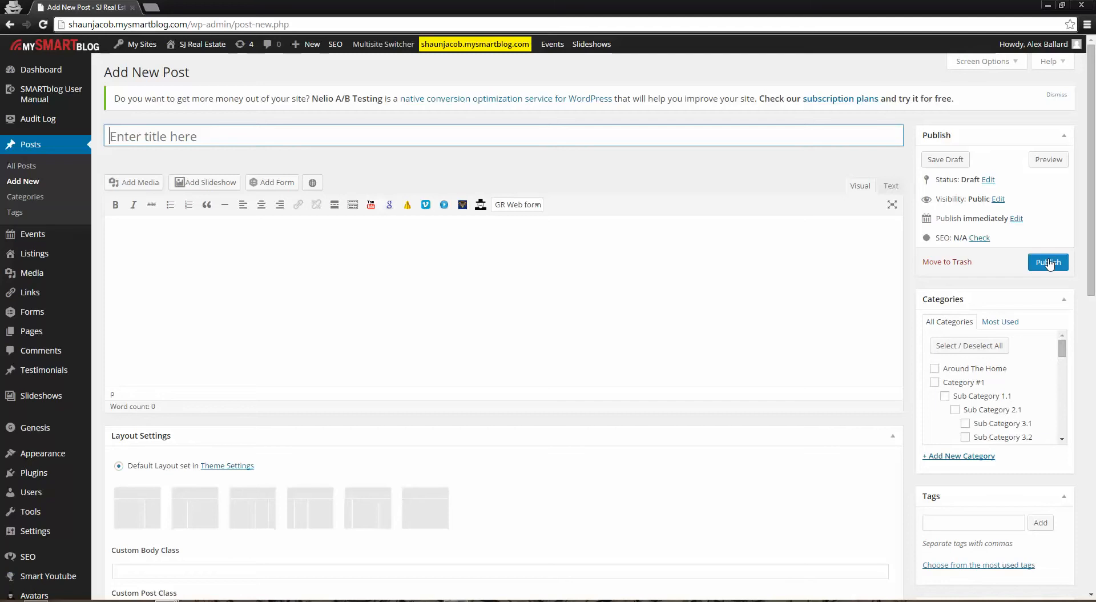
click(1017, 219)
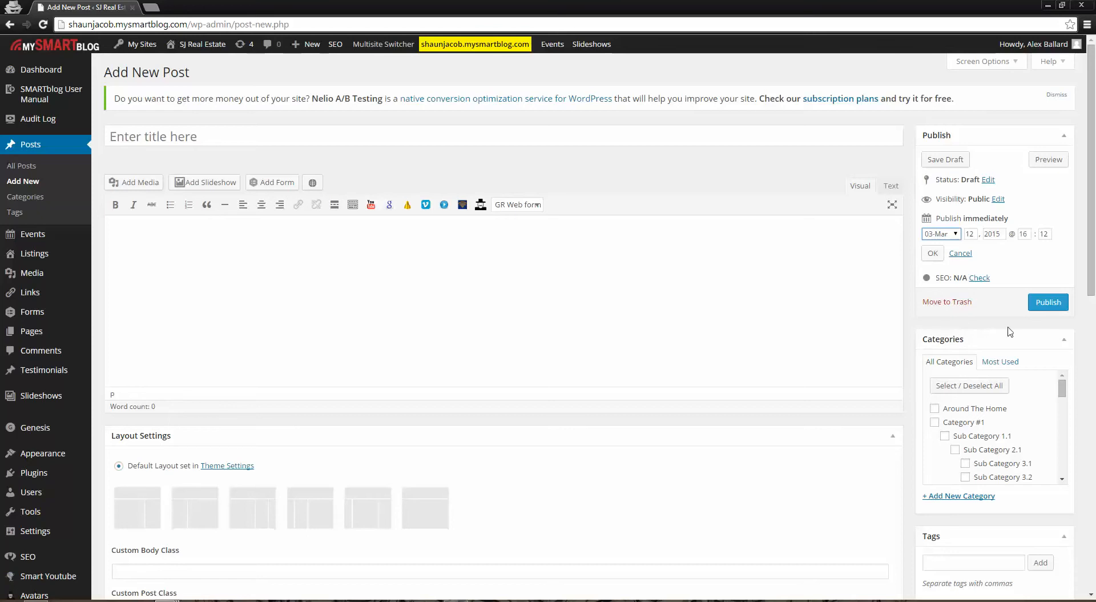
Look through the list of categories available for the new post
drag(1061, 389, 1059, 474)
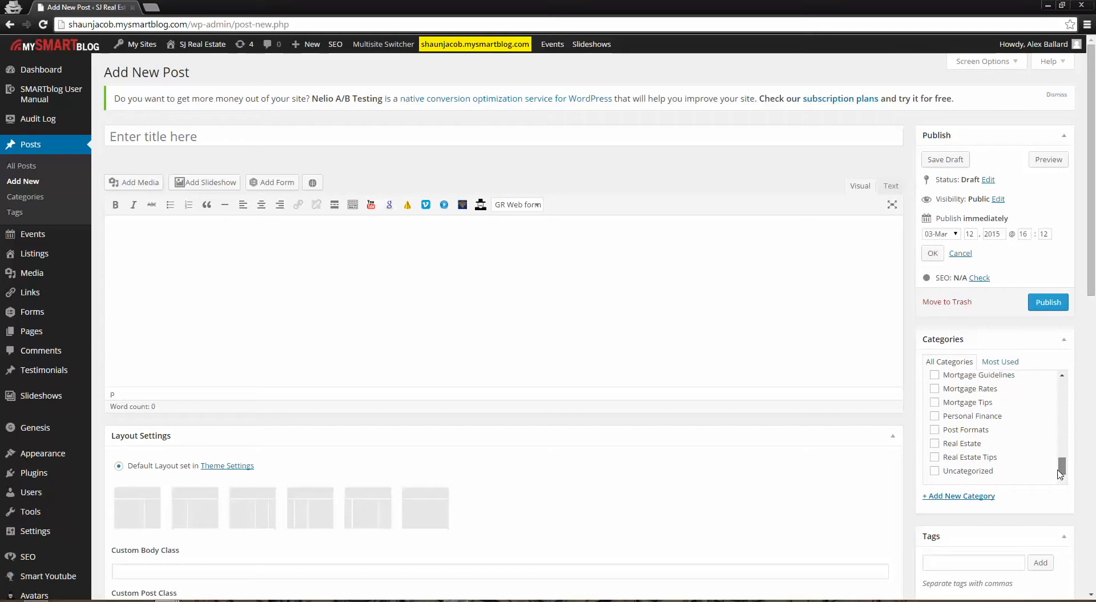
mouse_move(1059, 473)
mouse_down()
mouse_move(1062, 421)
mouse_move(1061, 454)
mouse_up()
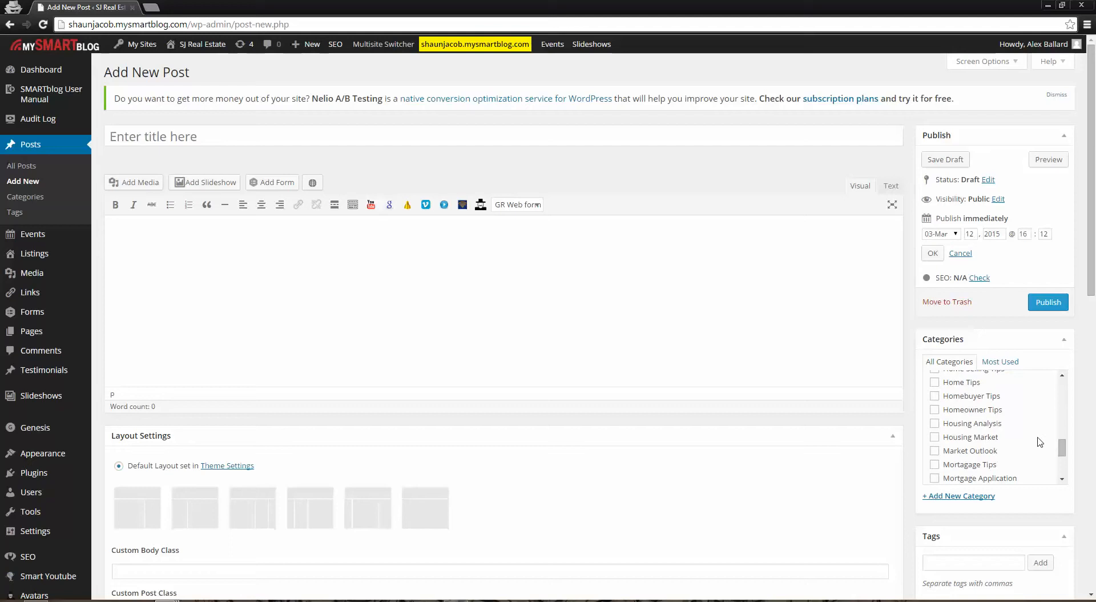
mouse_move(1062, 447)
mouse_down()
mouse_move(1062, 461)
mouse_move(1062, 379)
mouse_move(1062, 430)
mouse_up()
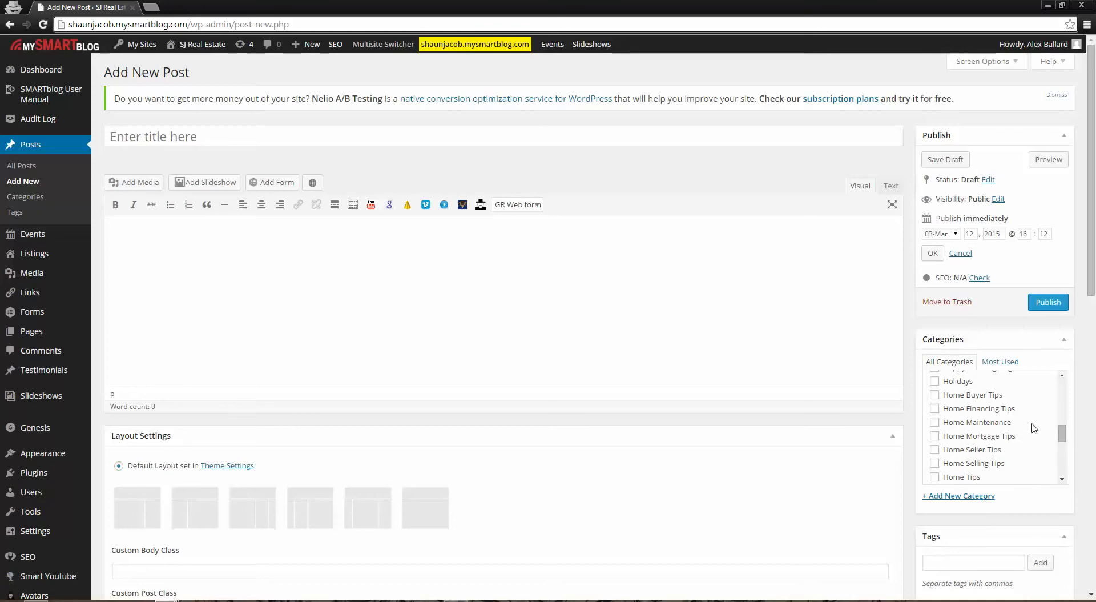
drag(1062, 432, 1066, 455)
scroll(997, 445, up, 10)
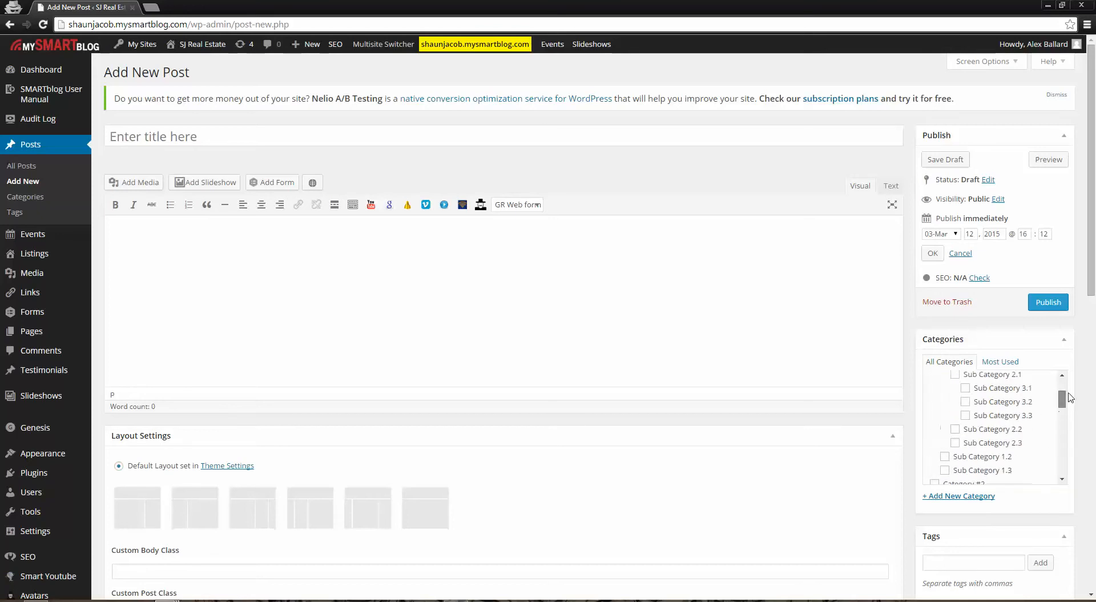
scroll(1022, 454, down, 6)
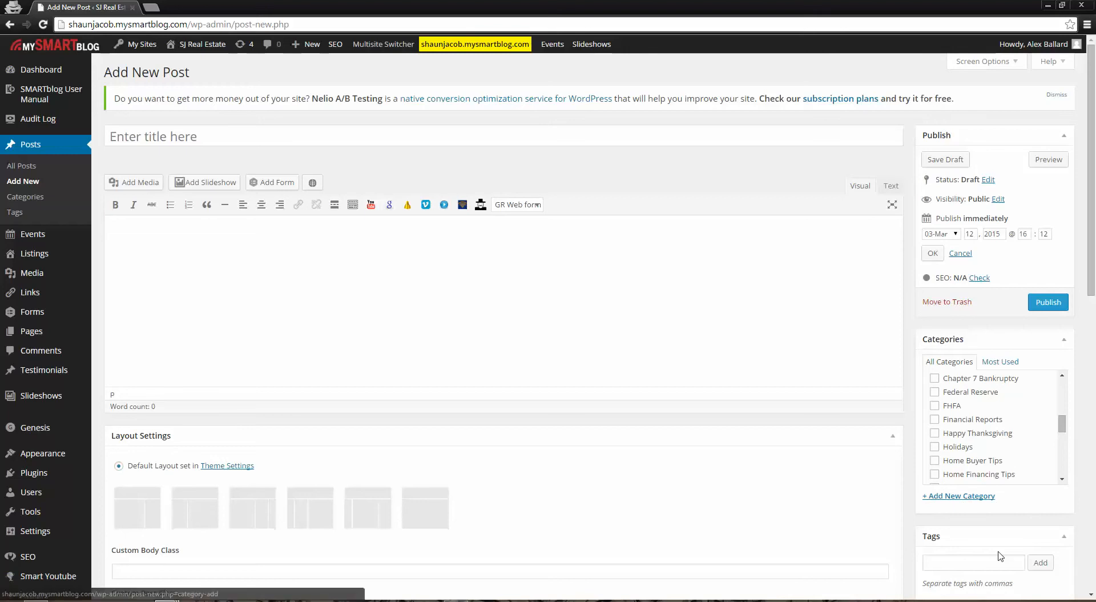
Add the tag "housing" to the new post and remove it again
scroll(946, 574, down, 1)
scroll(946, 575, down, 2)
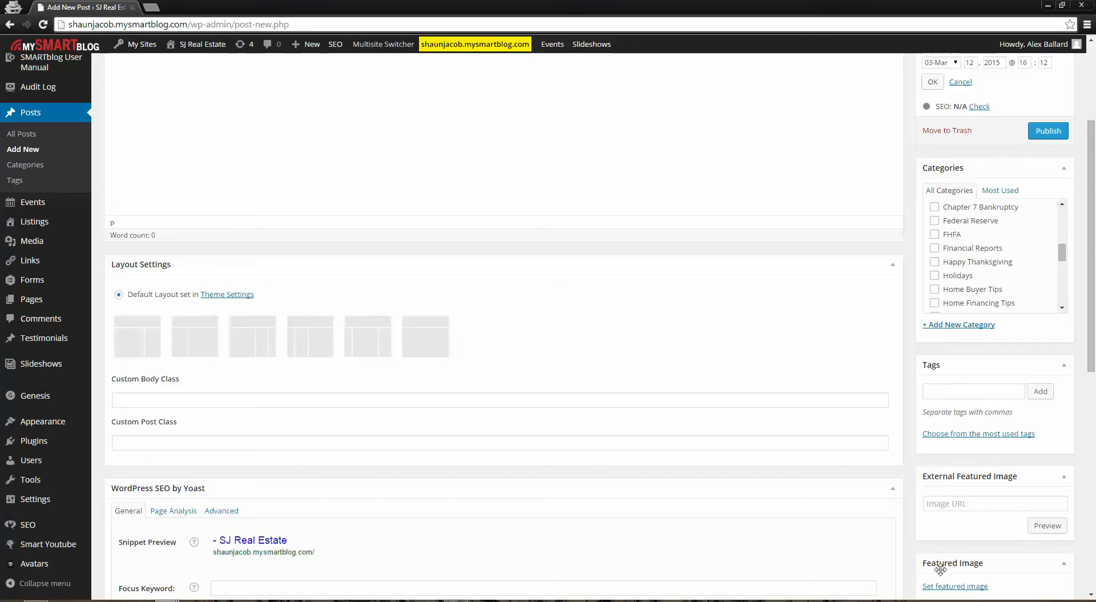
click(959, 389)
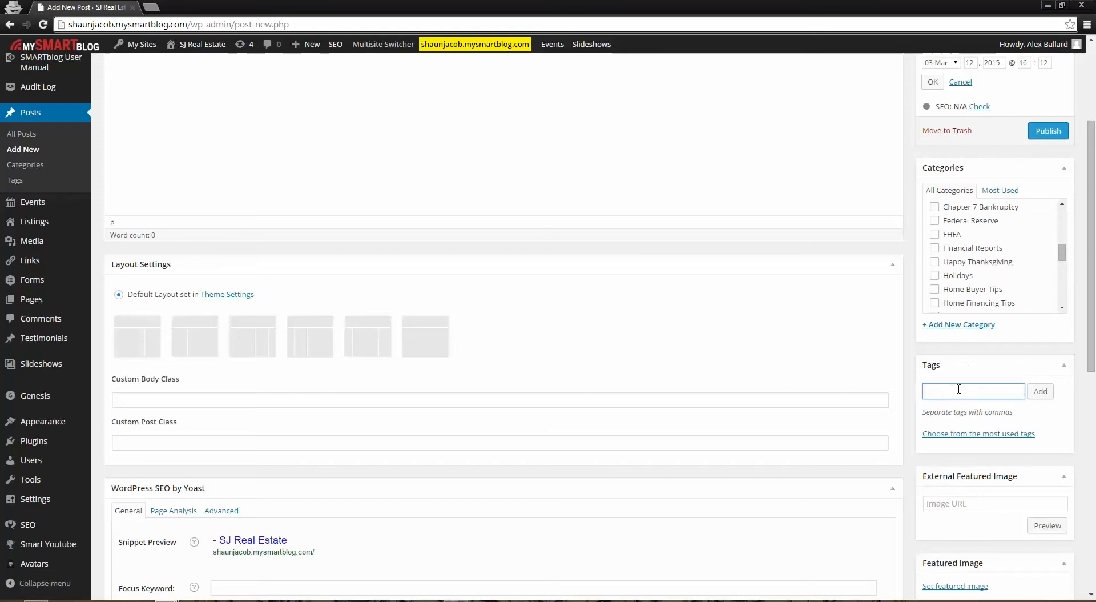
text(housing)
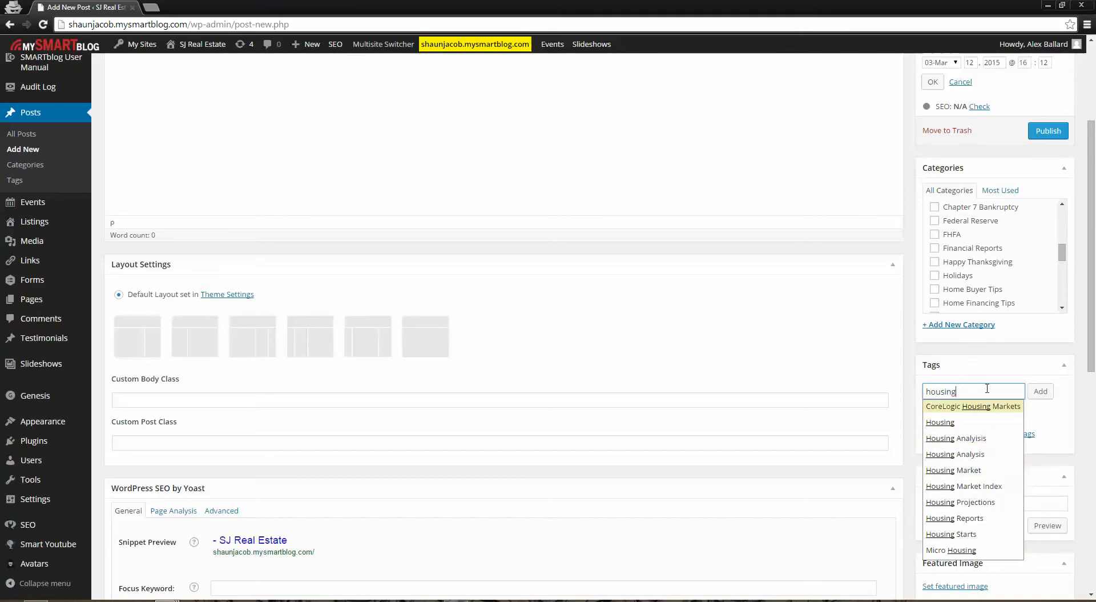
click(1047, 392)
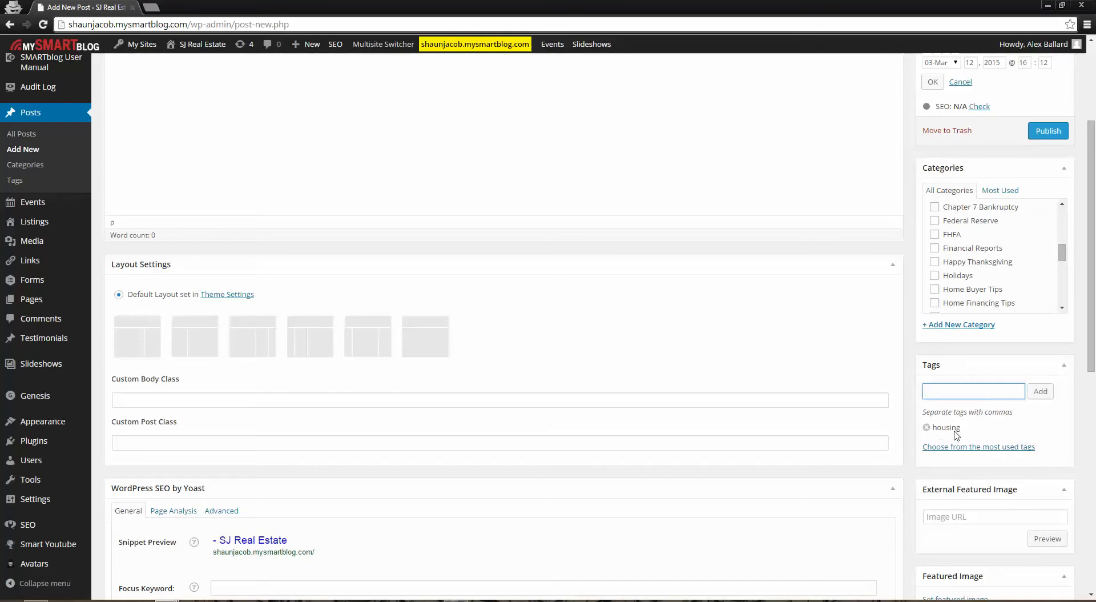
click(927, 427)
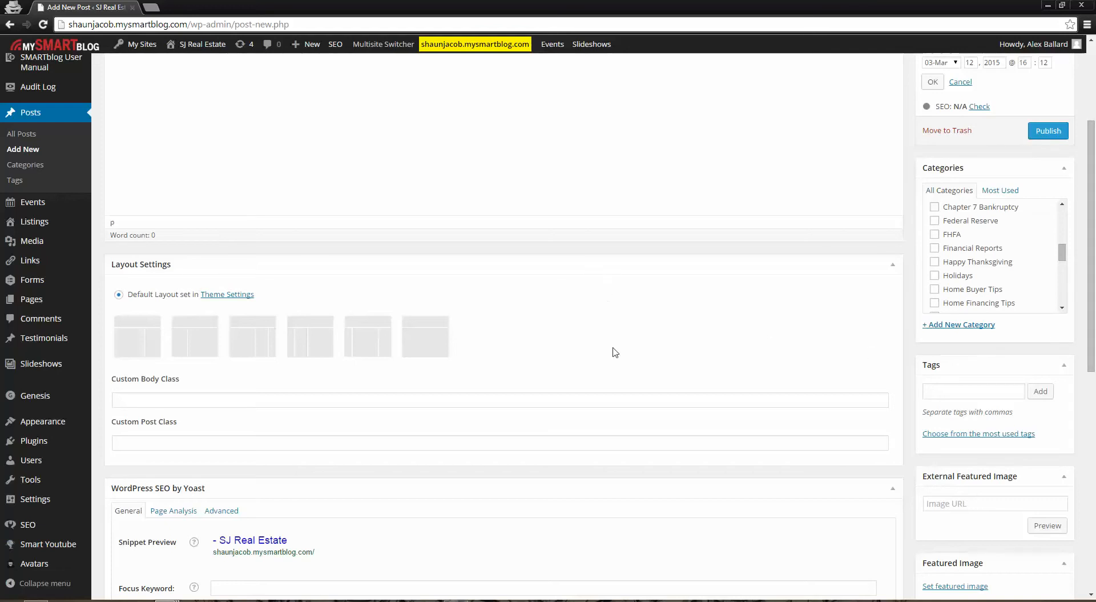
Enter "This is a test post" as the new post's title and place the cursor in the body
scroll(642, 350, up, 3)
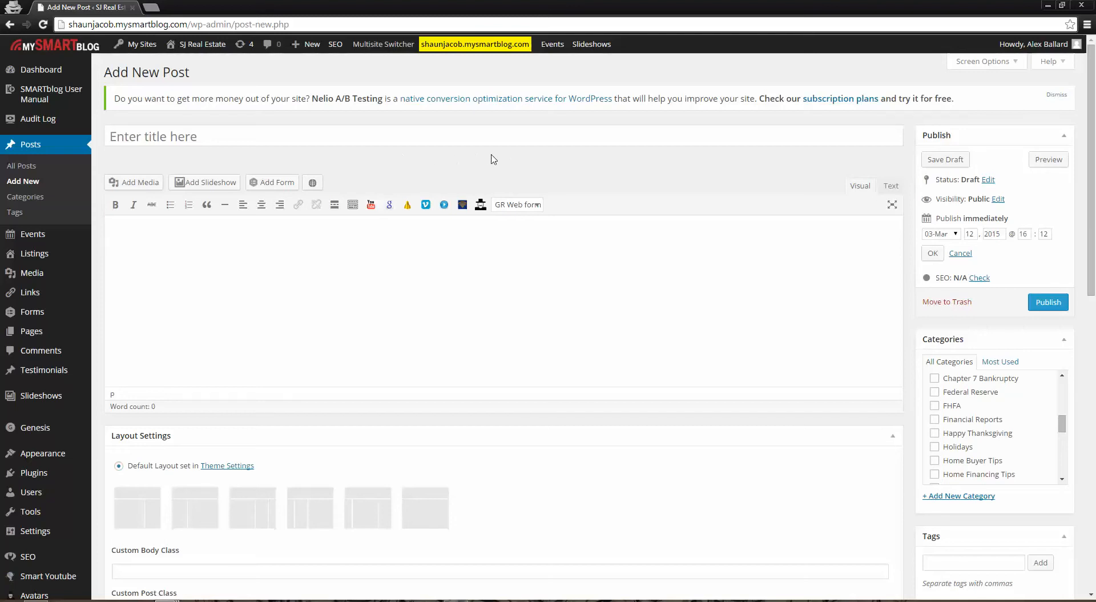
click(258, 139)
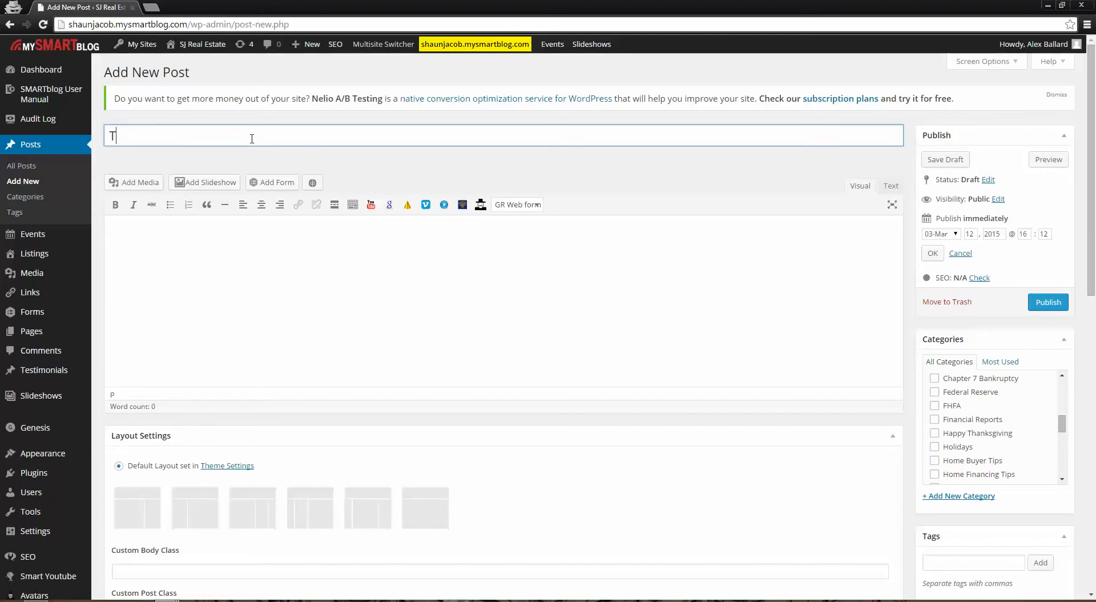
text(Th)
text(is is )
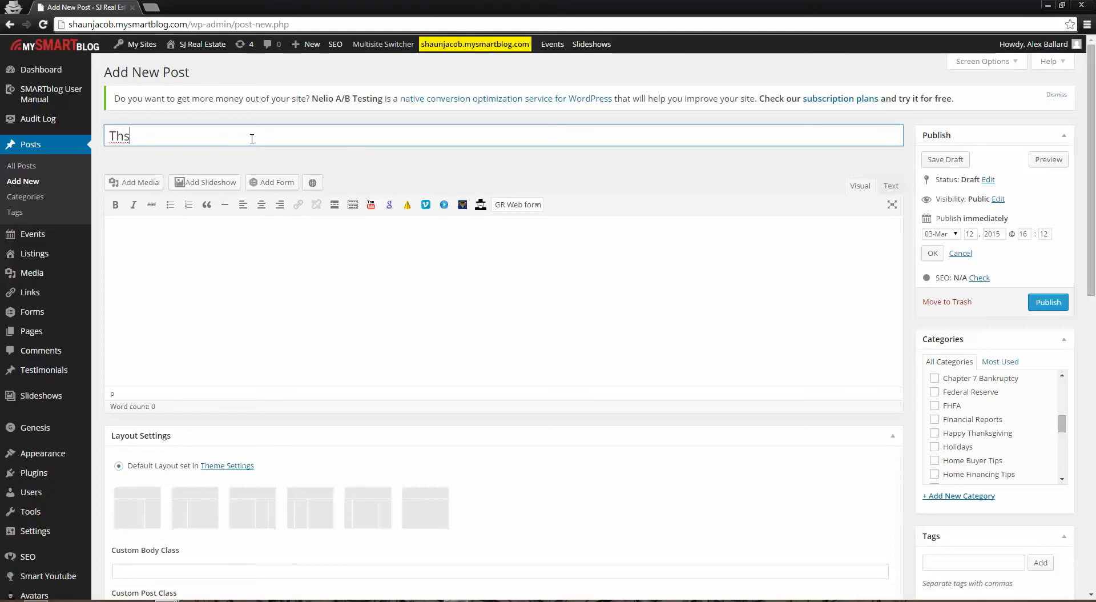
text(a test post)
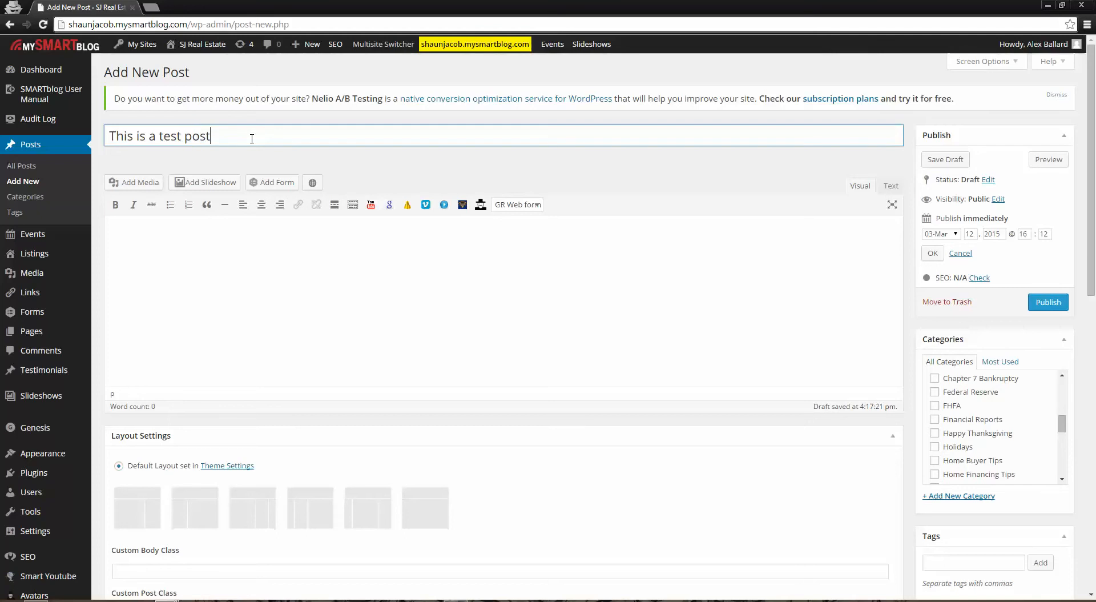
click(257, 239)
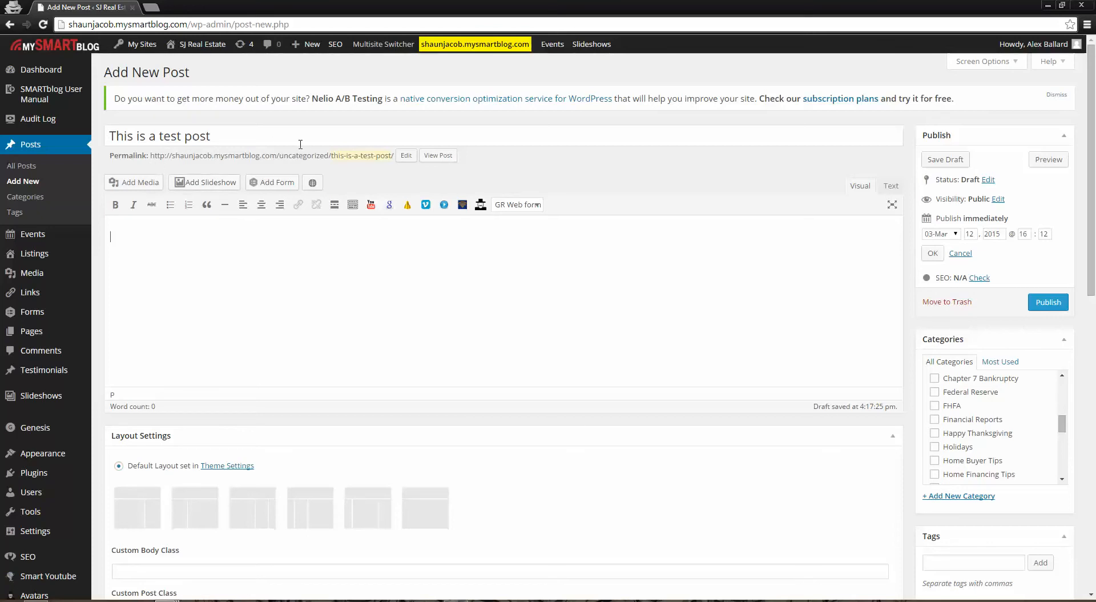
Assign the post to the "Happy Thanksgiving" category and save it as a draft to update the permalink's category
drag(280, 159, 331, 153)
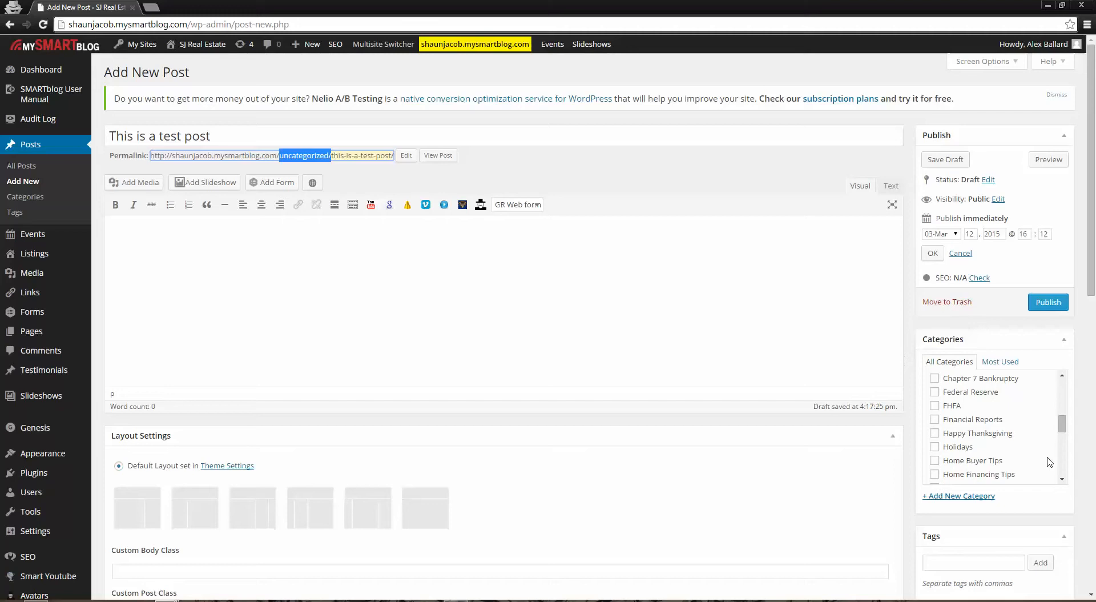
click(935, 432)
click(424, 249)
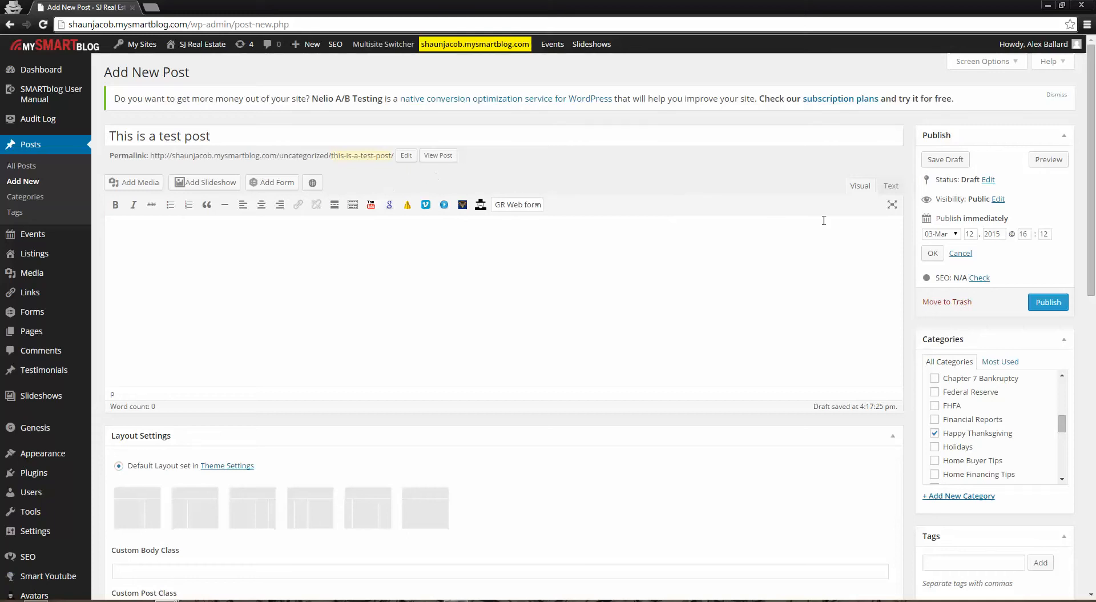
click(946, 160)
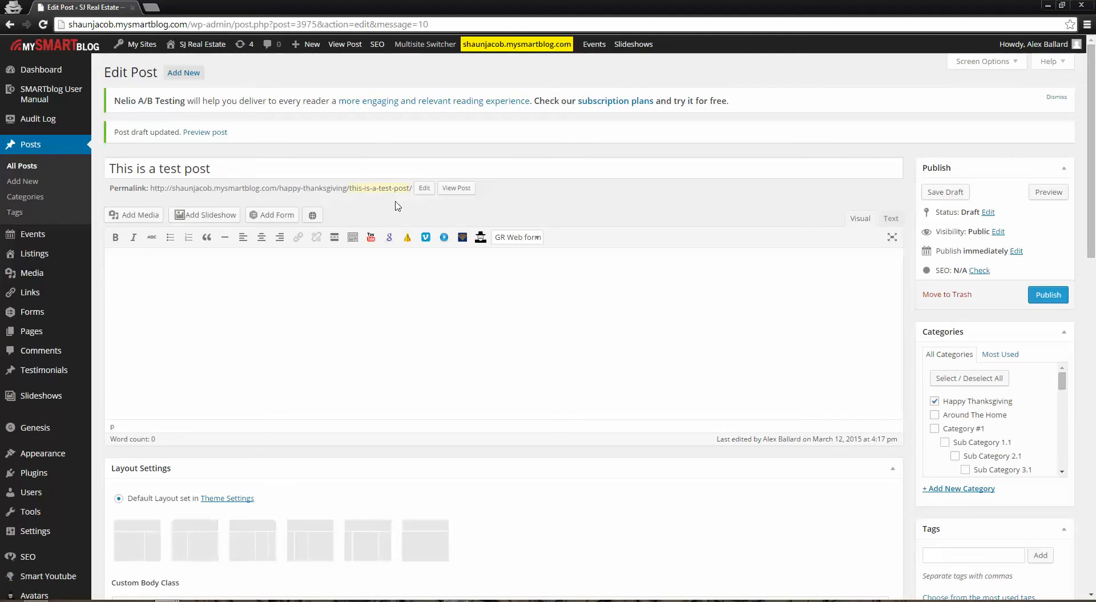
Change the last part of the post's permalink to "test"
click(425, 188)
drag(414, 191, 257, 208)
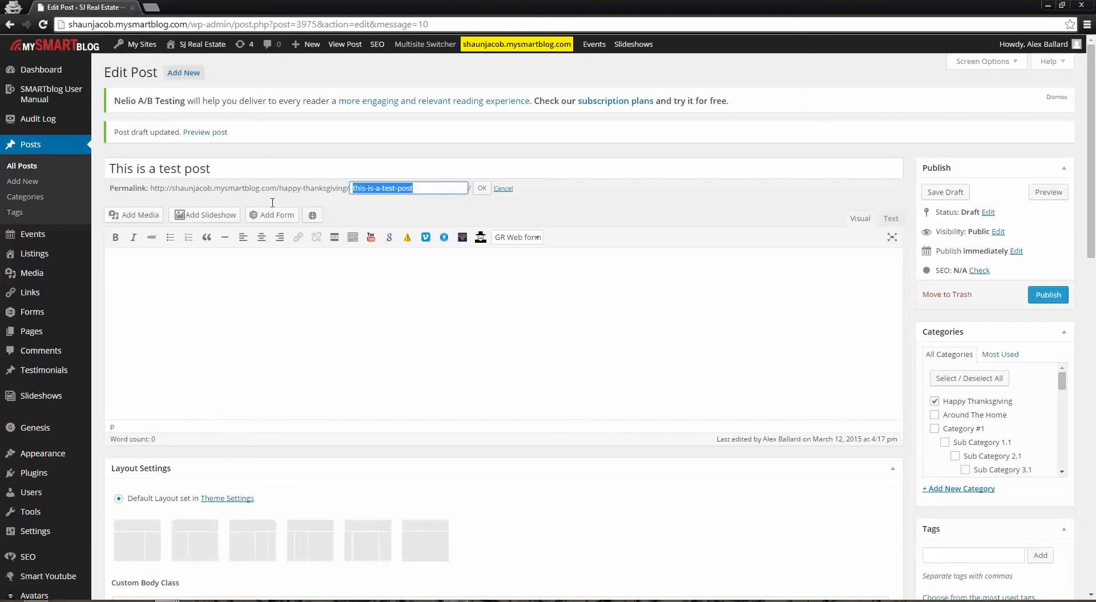
text(test)
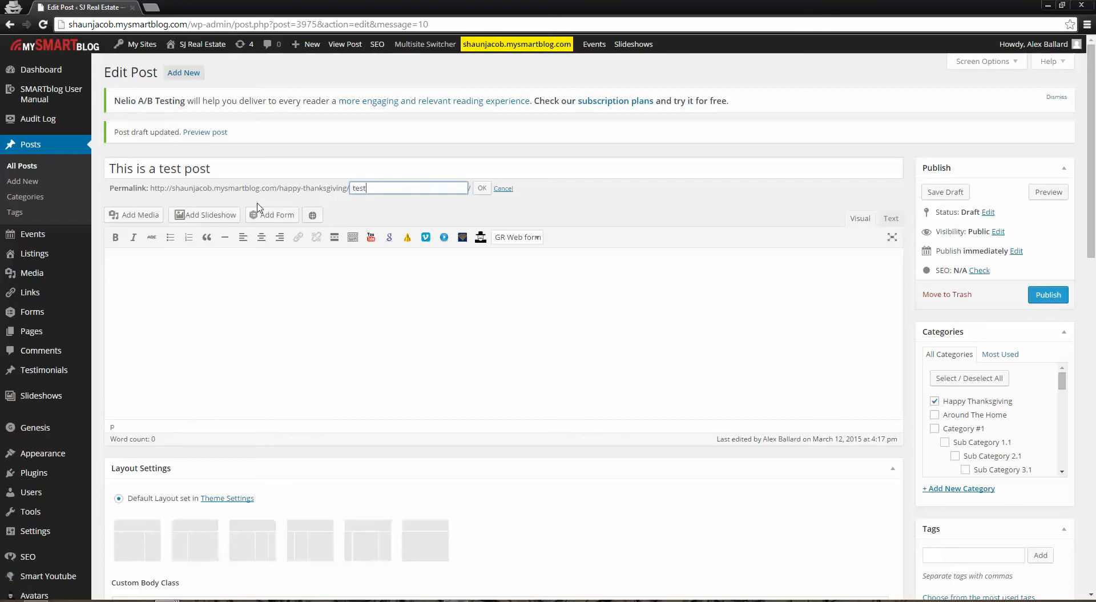
click(481, 188)
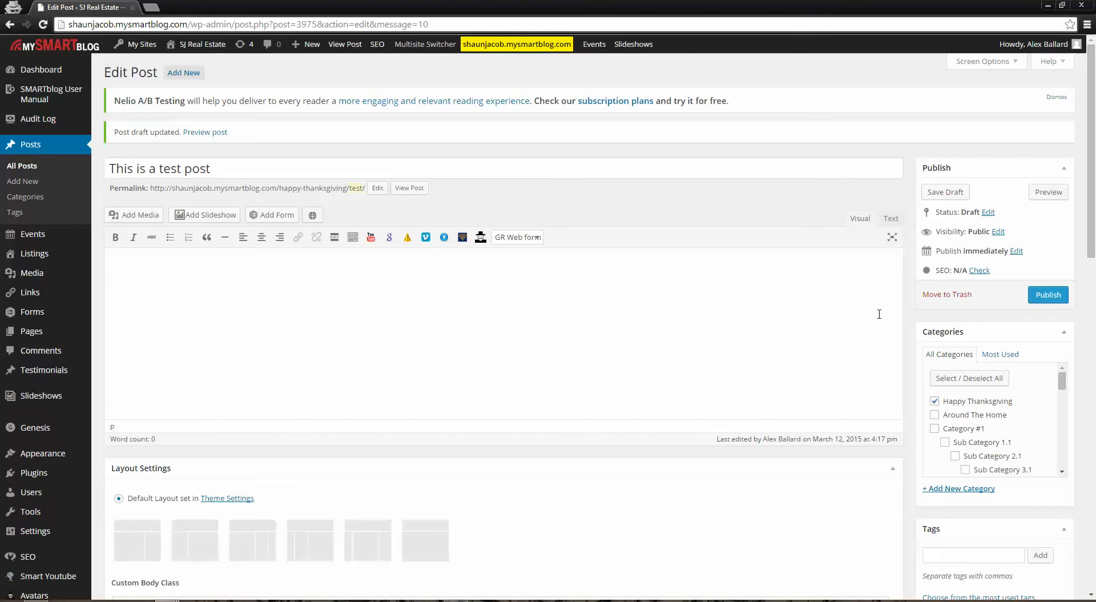
Open the list of entries submitted through the site's forms
scroll(453, 336, down, 3)
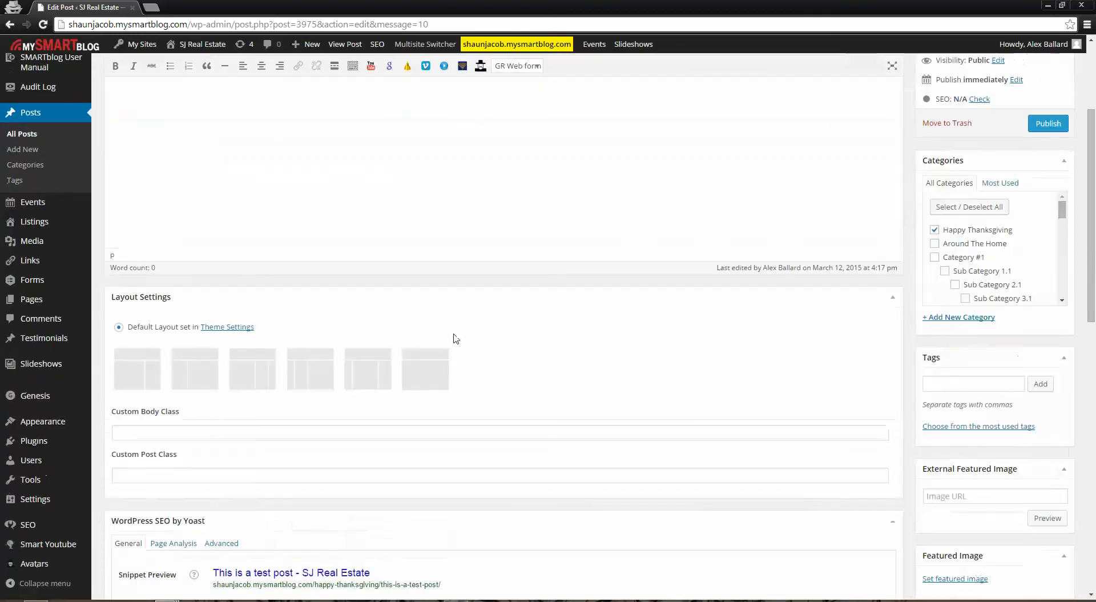
scroll(448, 330, up, 3)
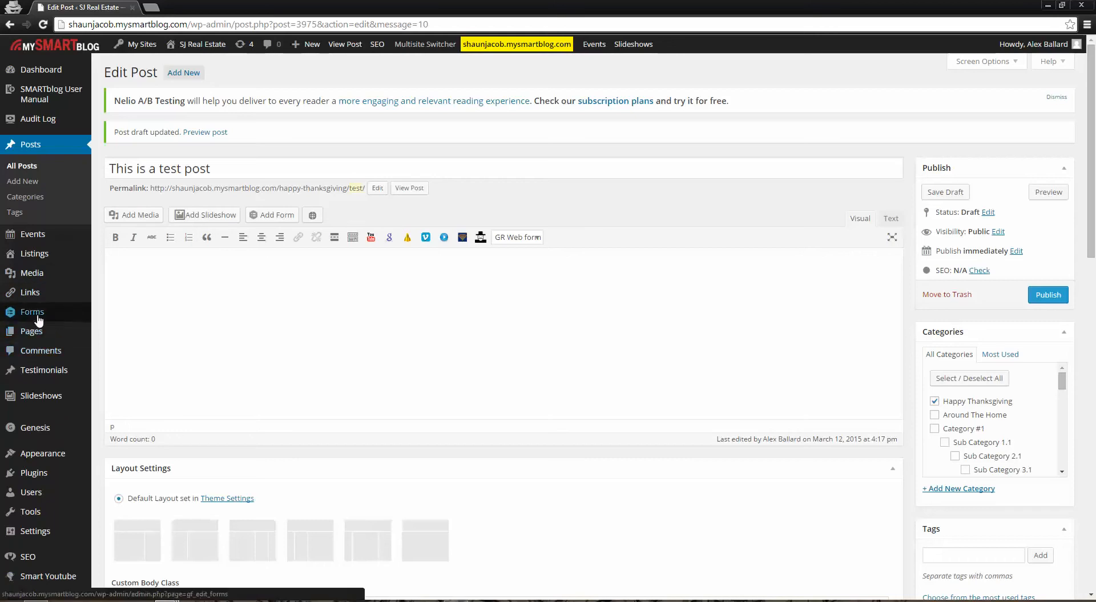
mouse_move(37, 319)
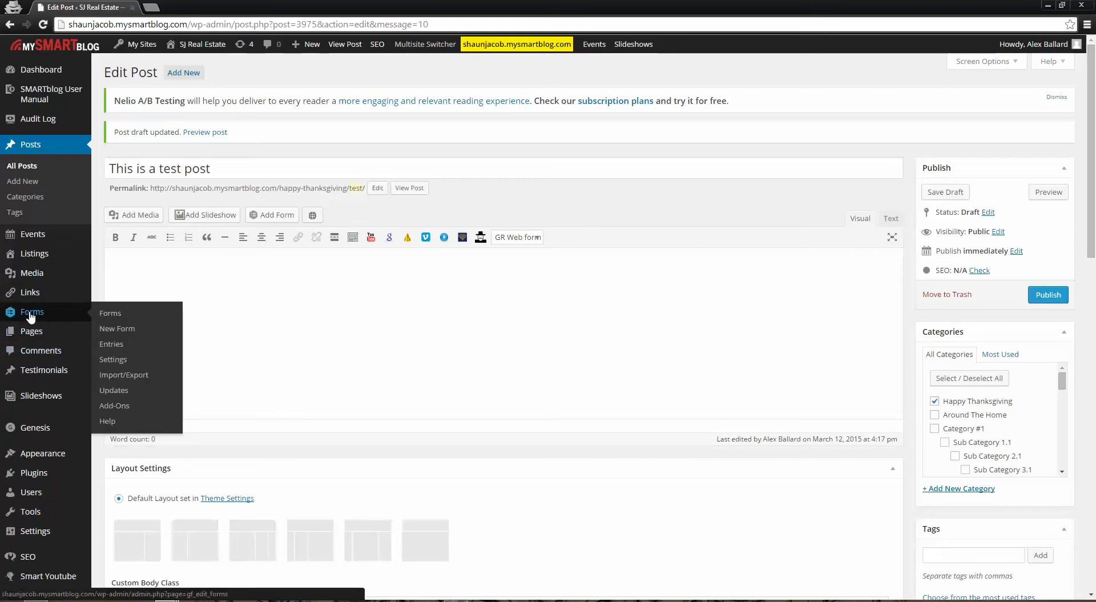
click(110, 344)
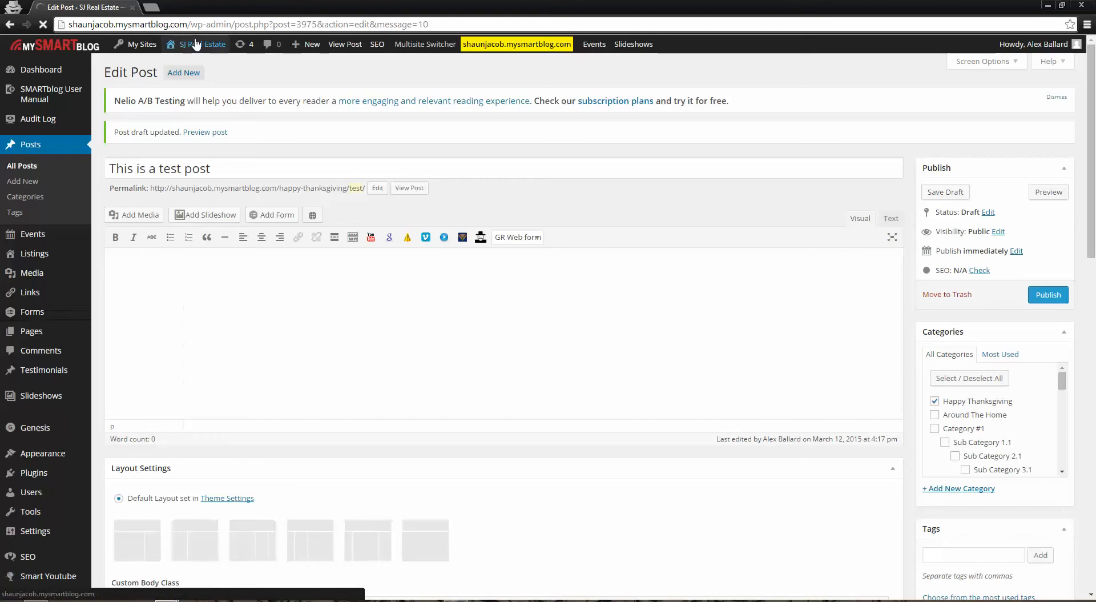
Open the SJ Real Estate homepage in a new browser tab and examine its contact form and navigation links
mouse_move(194, 45)
right_click(179, 65)
click(205, 71)
key(ctrl+Tab)
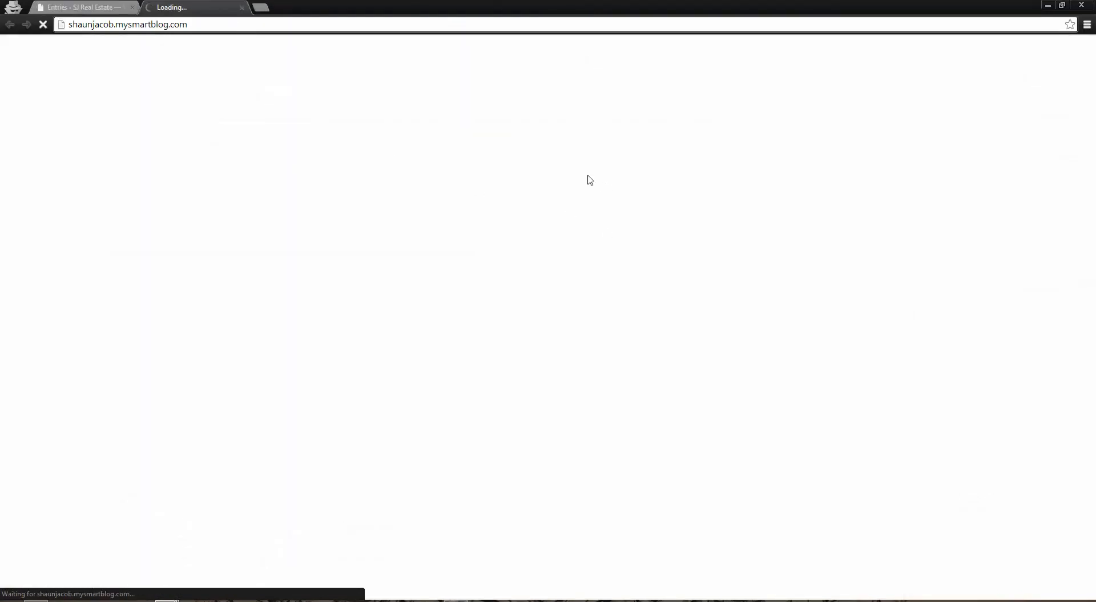
scroll(519, 237, down, 9)
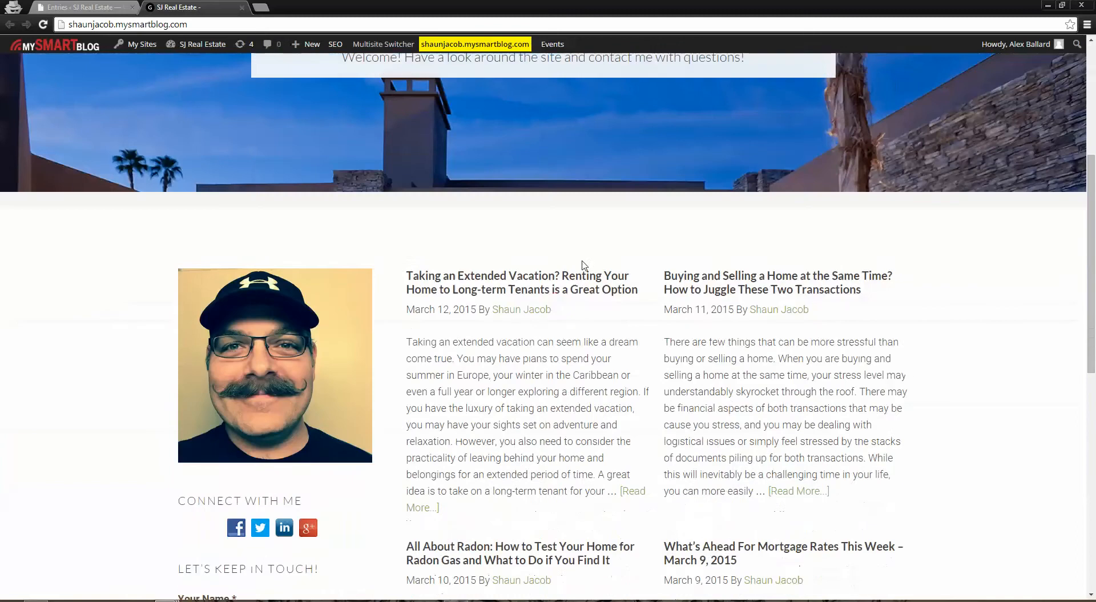
scroll(583, 265, down, 2)
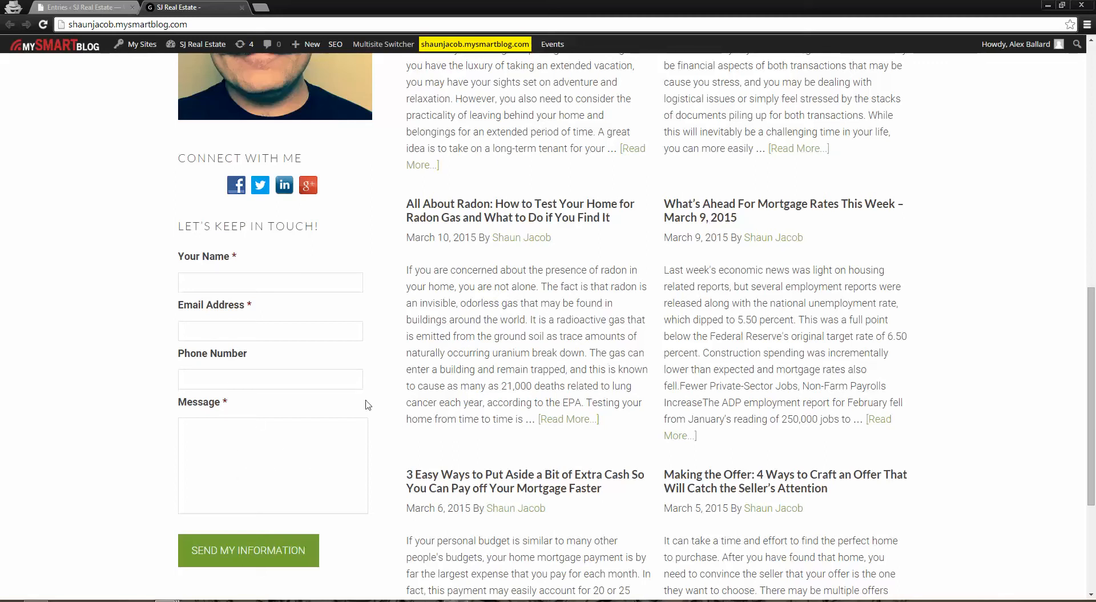
scroll(368, 406, up, 10)
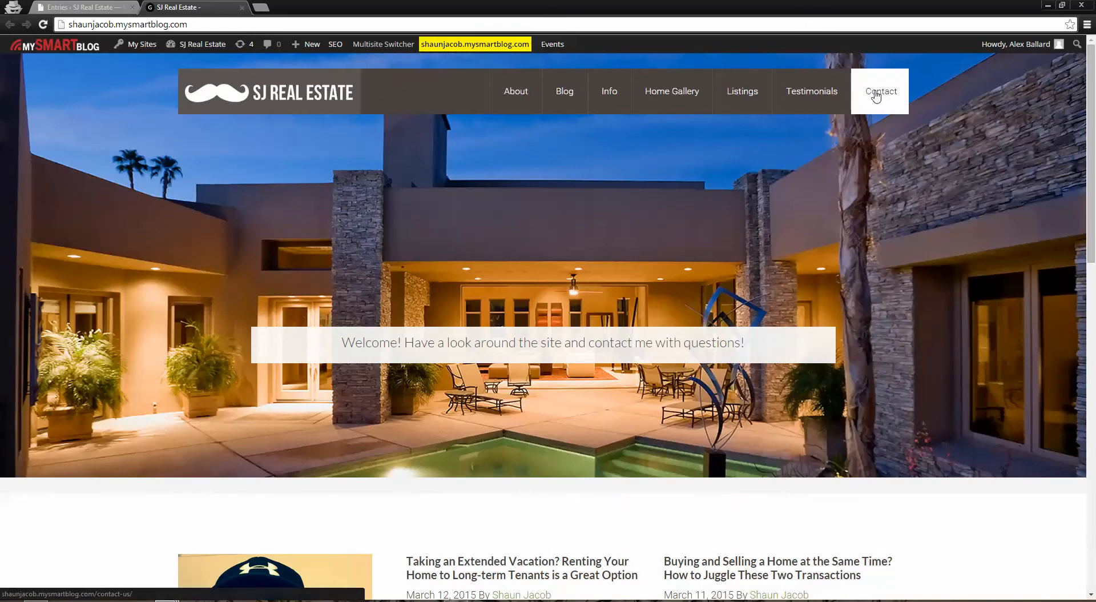
scroll(442, 391, down, 5)
scroll(442, 392, down, 7)
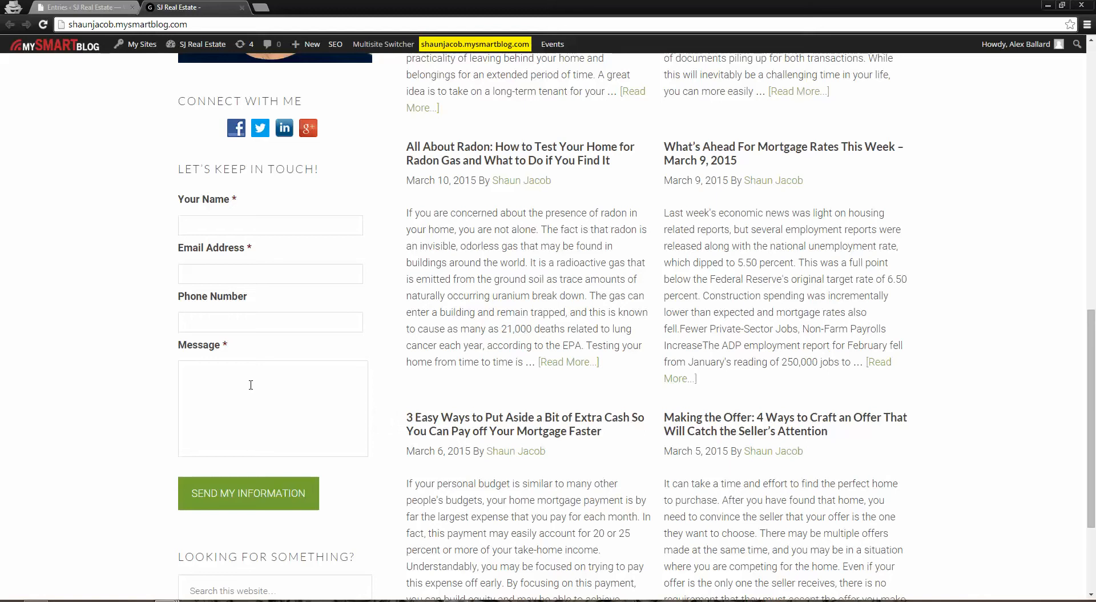
Return to the form entries, switch to the "Send Us a Message!" form and view its first entry in full
click(67, 6)
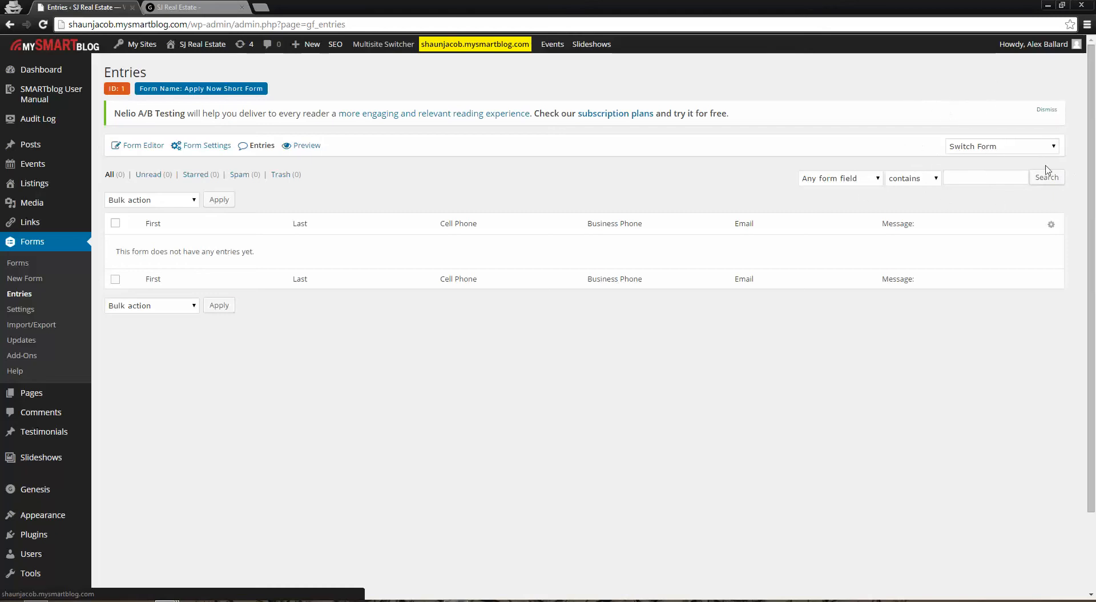
click(965, 150)
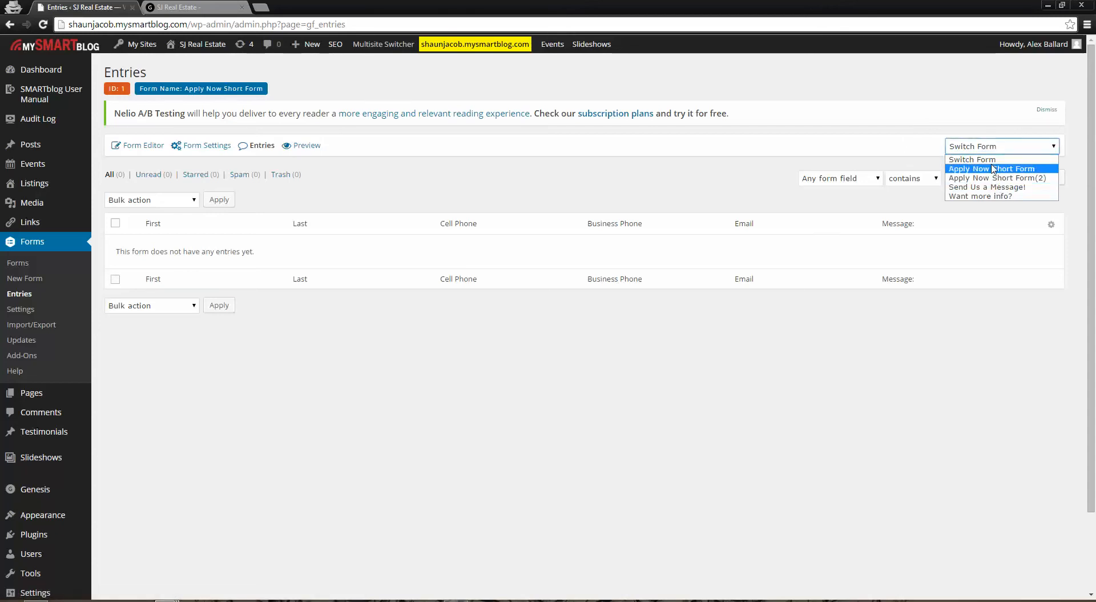
click(988, 187)
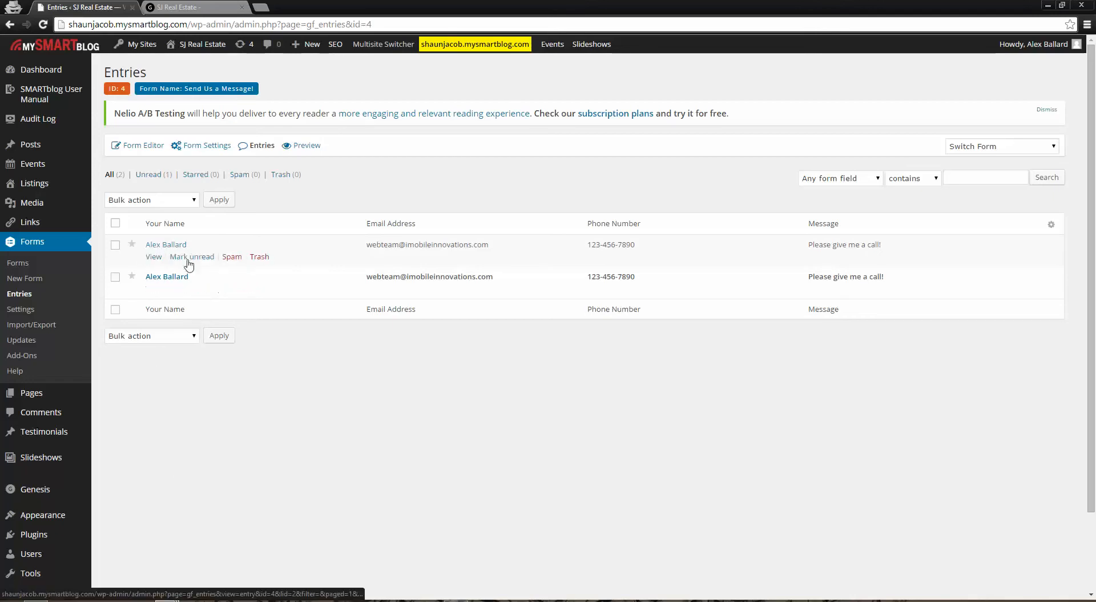
click(155, 248)
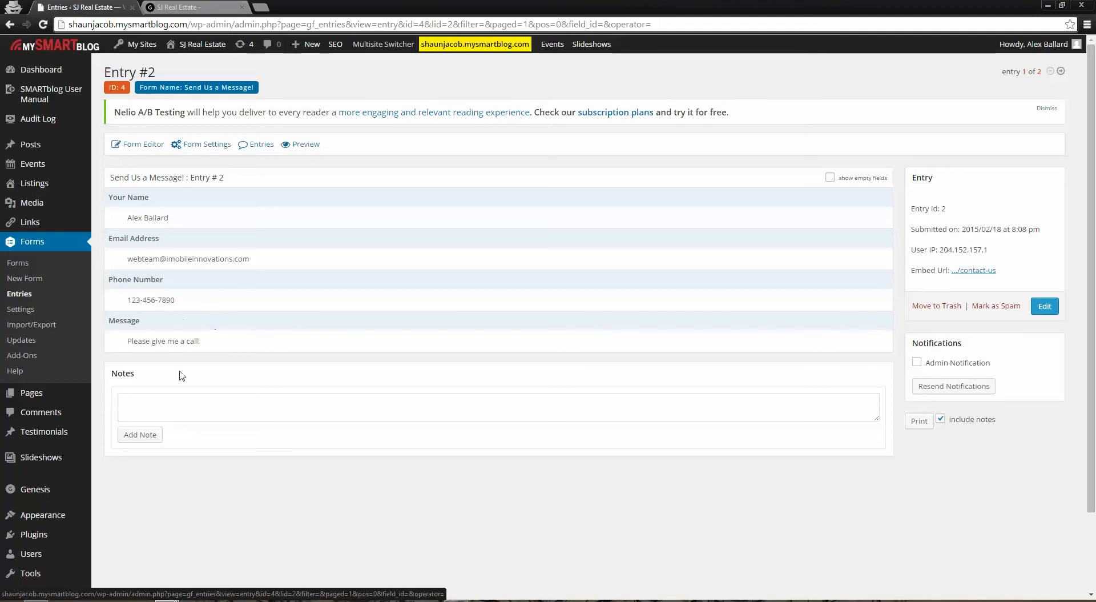
Open the list of all pages in the admin area and view the About page on the live site
click(33, 394)
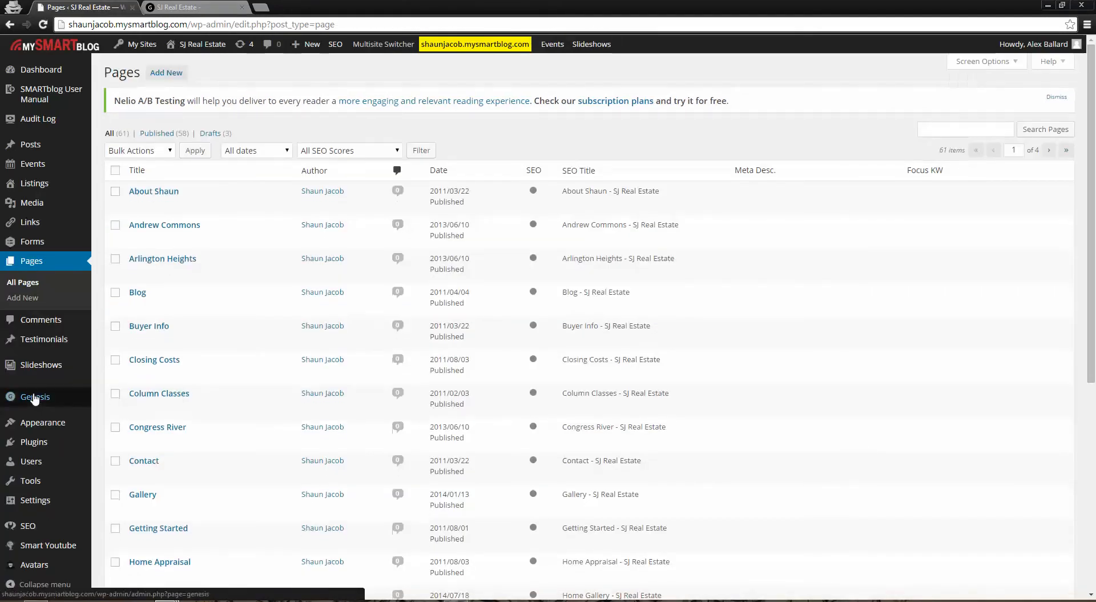
mouse_move(35, 398)
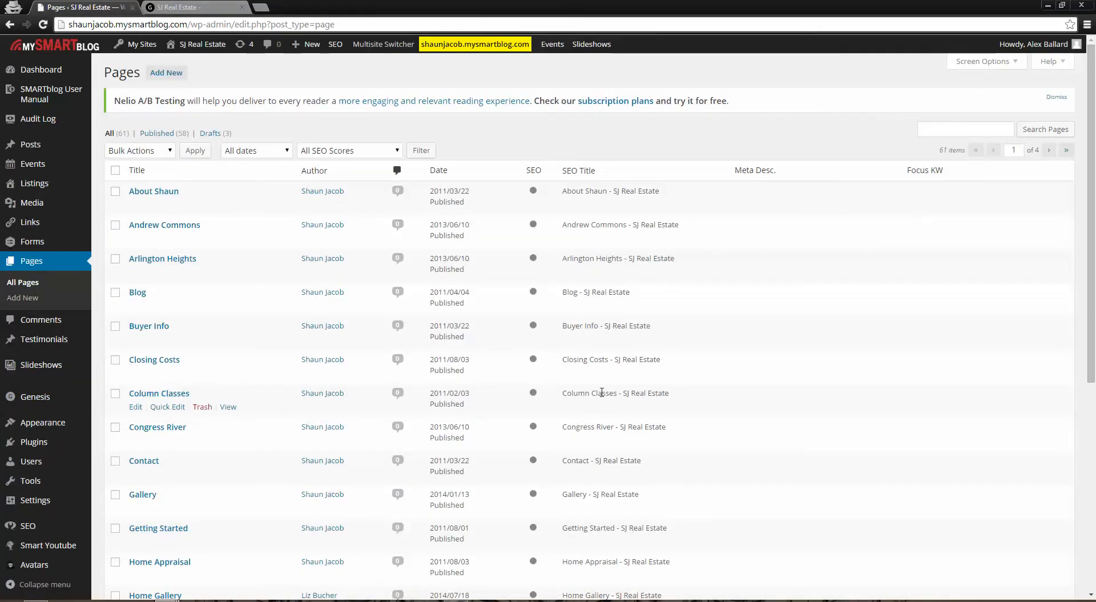
click(171, 6)
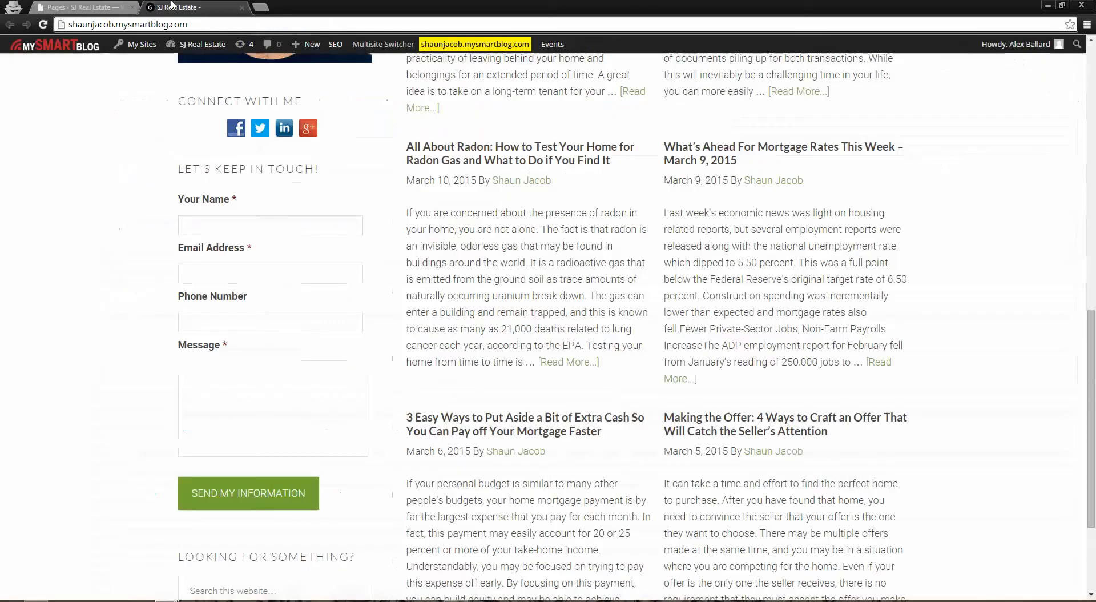
scroll(232, 295, up, 10)
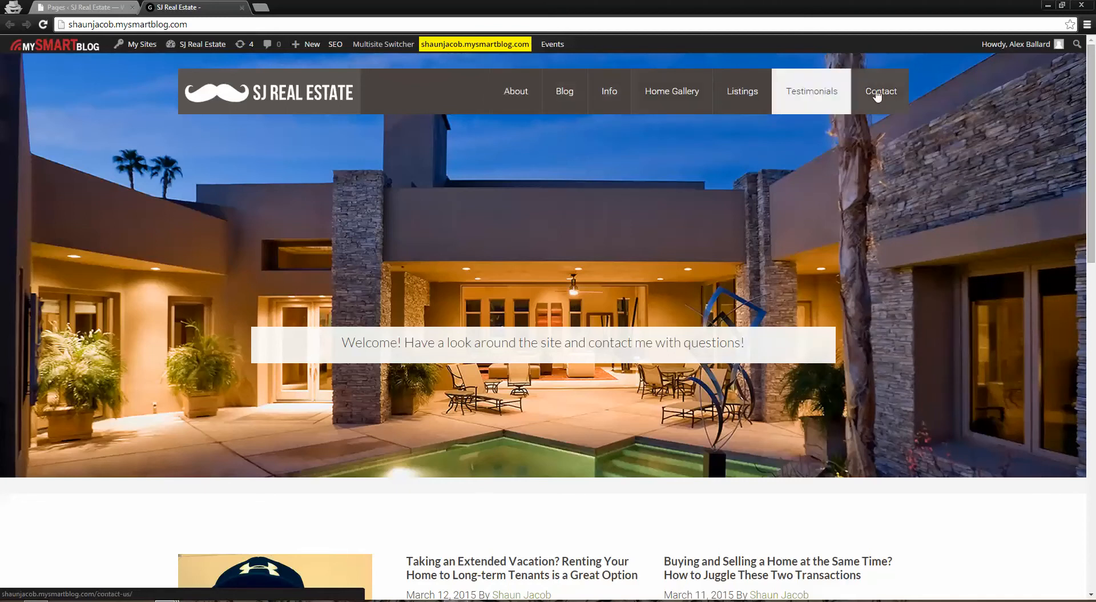
click(514, 92)
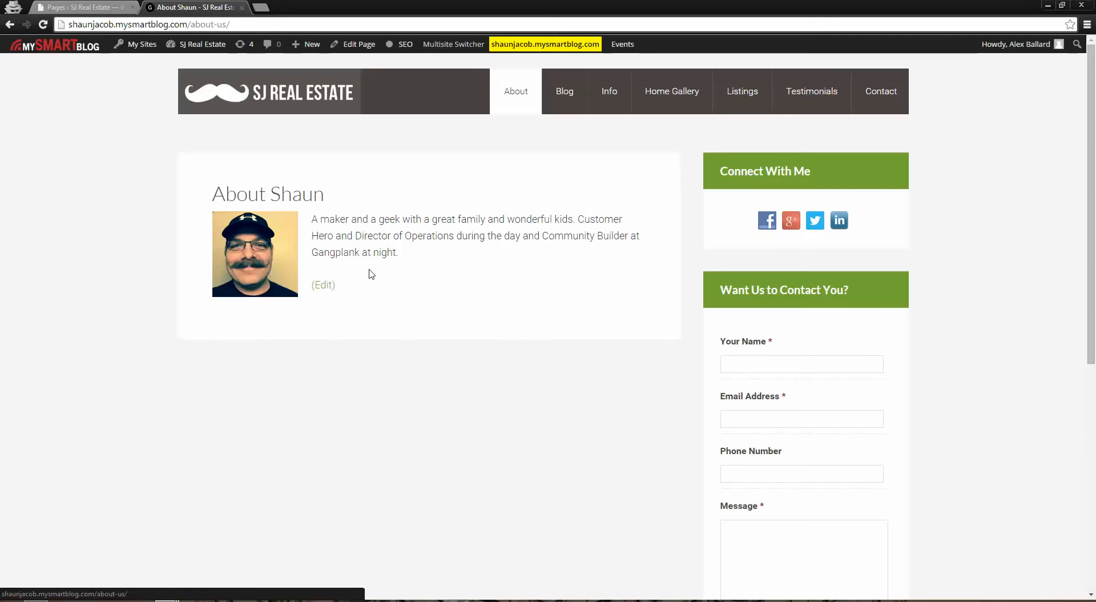
Look through the admin list of pages and compare its About entry with the live About page
click(79, 5)
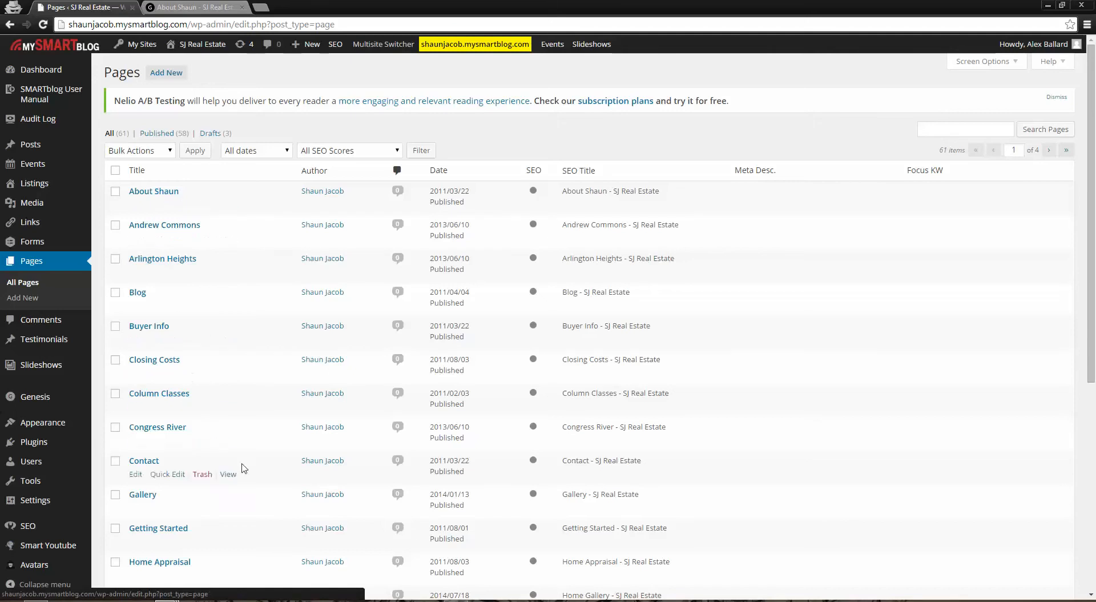
scroll(233, 476, down, 1)
scroll(217, 354, down, 5)
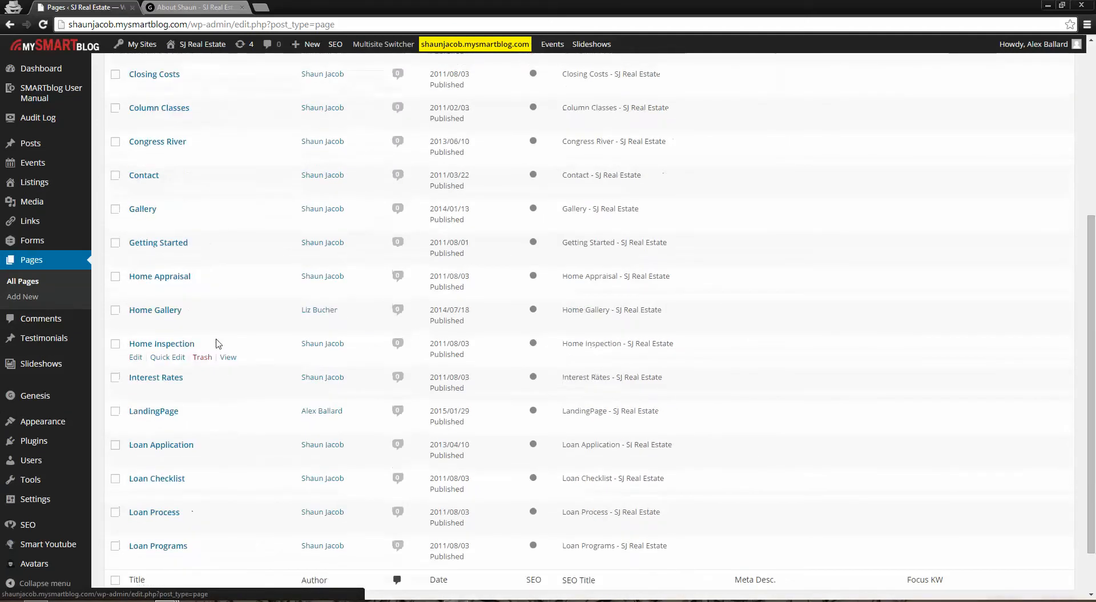
scroll(293, 342, up, 5)
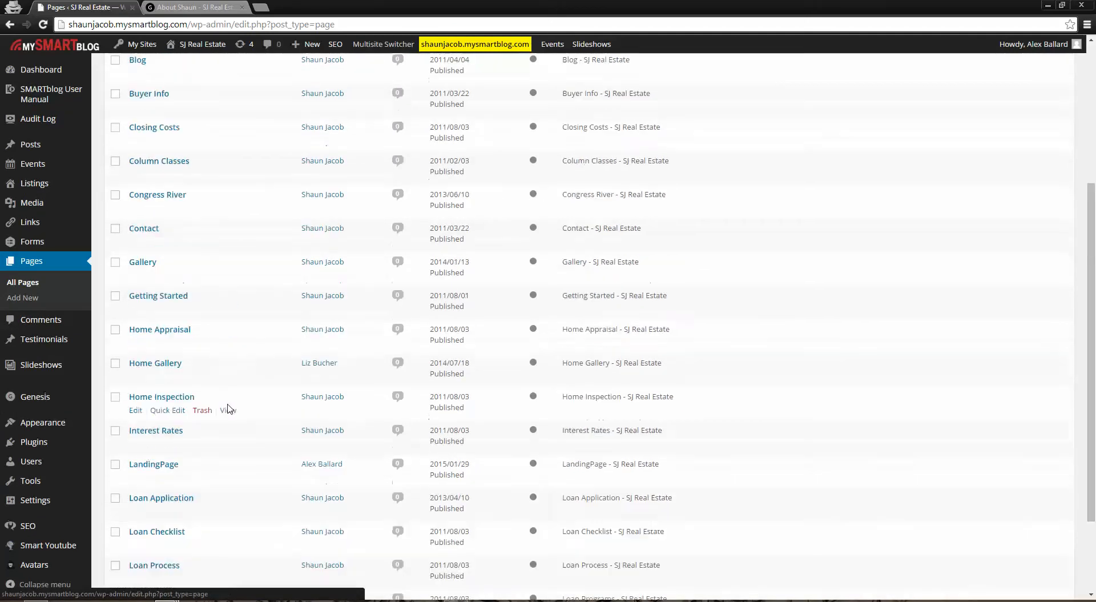
scroll(366, 421, up, 1)
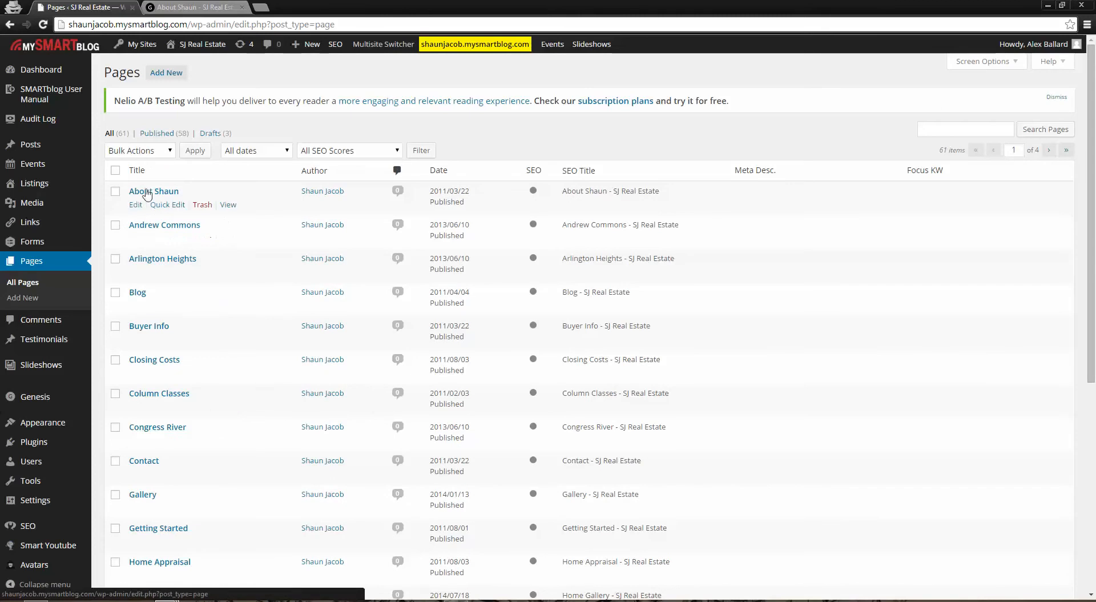
click(188, 7)
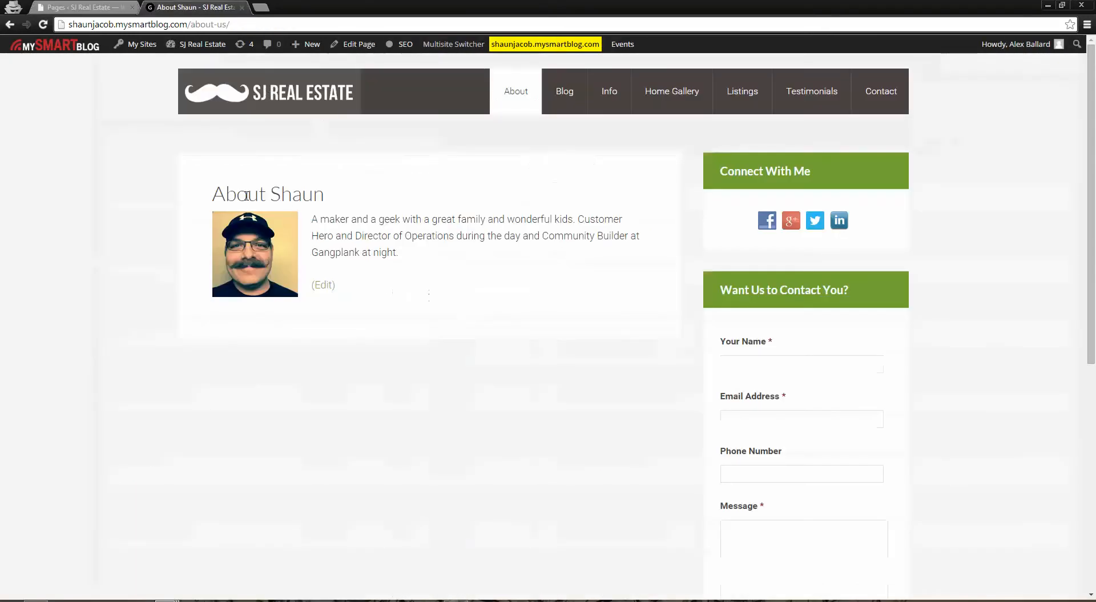
click(115, 7)
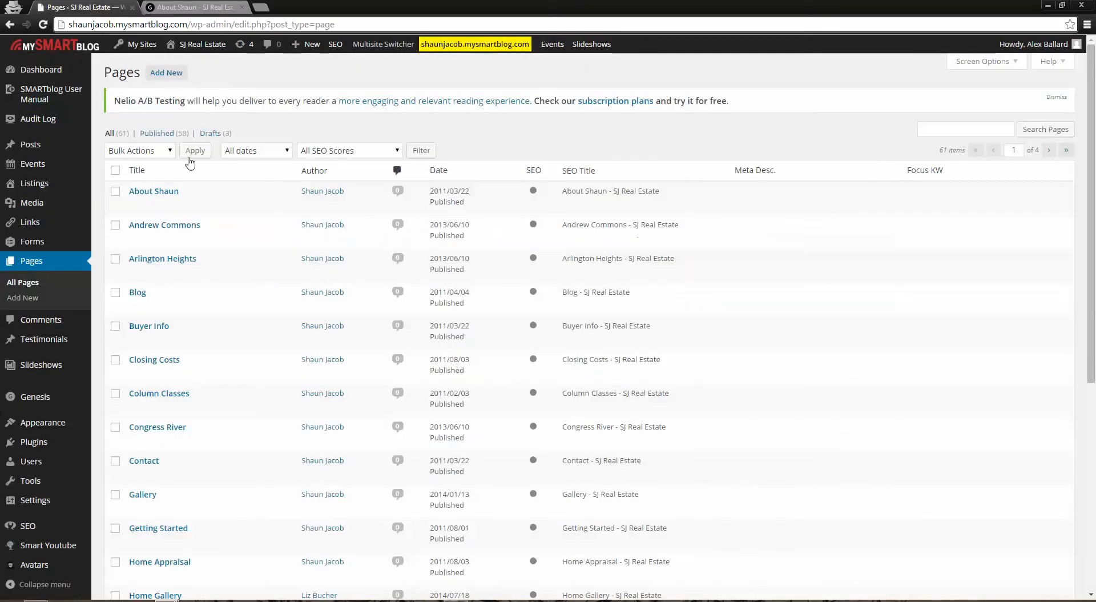
Open the About page for editing and view the YouTube video embed options, closing them without inserting a video
click(147, 196)
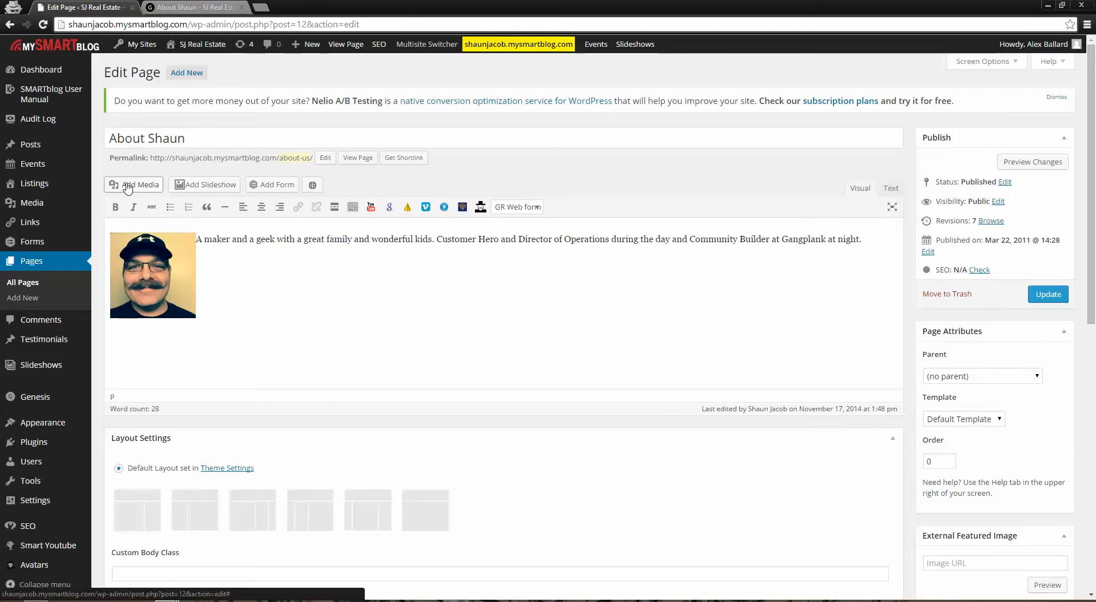
click(372, 207)
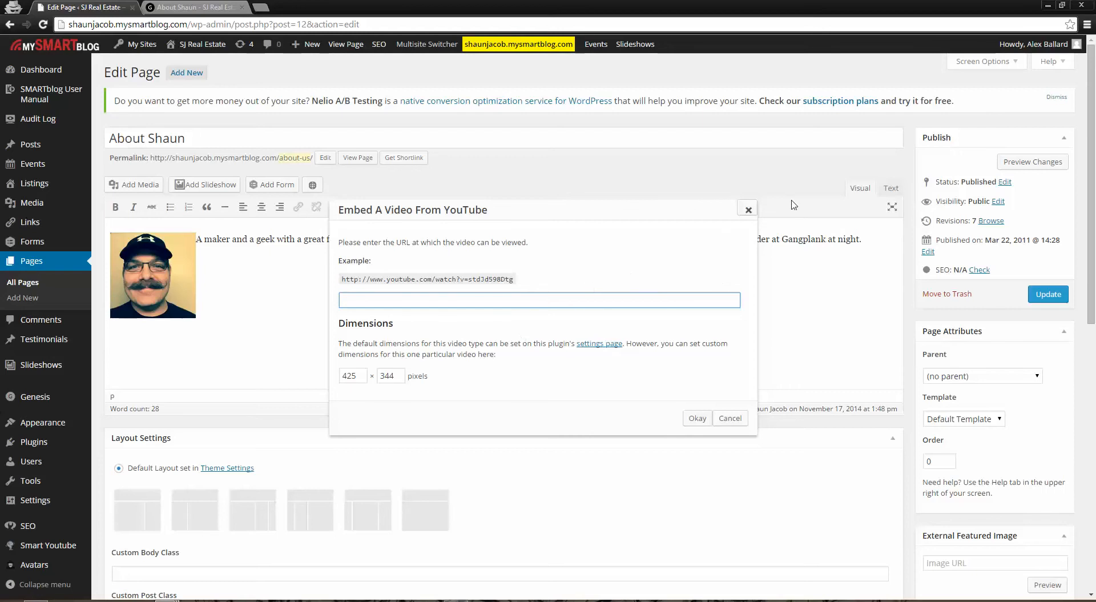
click(748, 210)
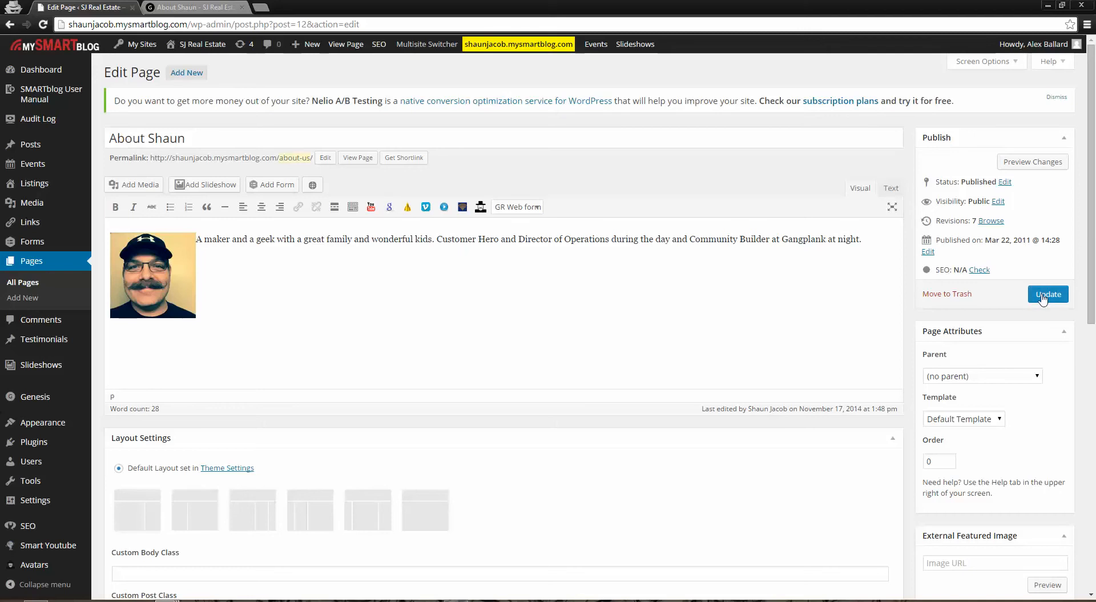
Return to the admin list of pages and check the About page on the live site
click(32, 266)
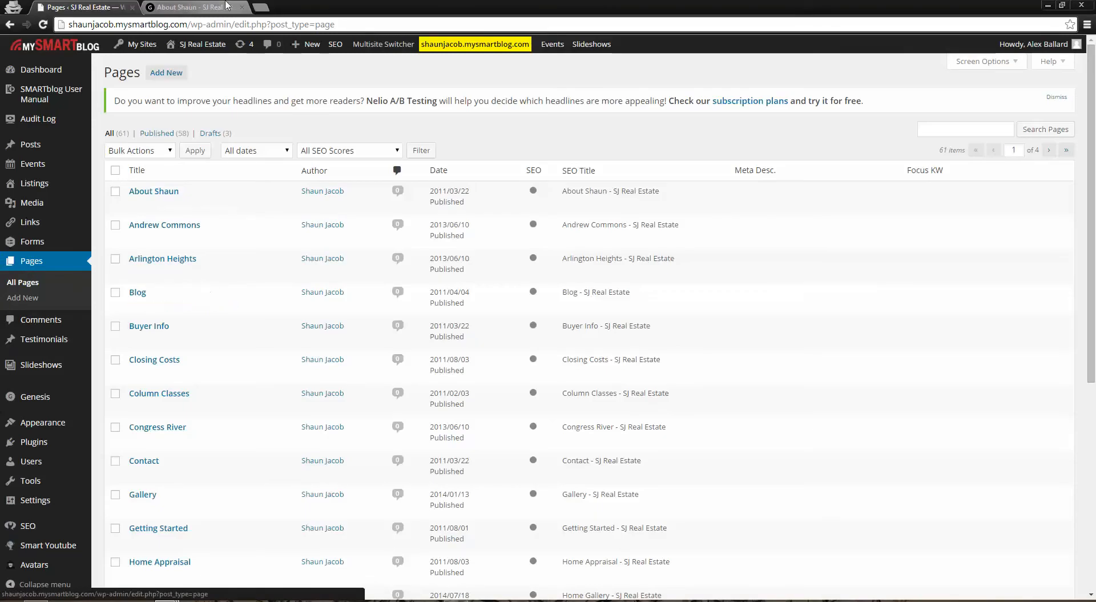
click(191, 7)
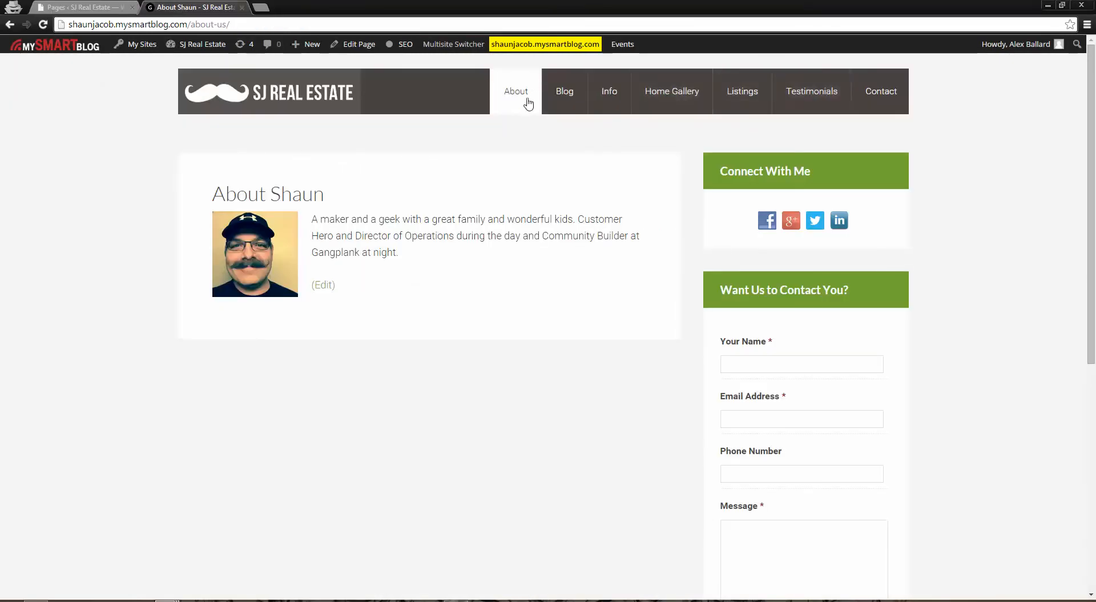
click(86, 7)
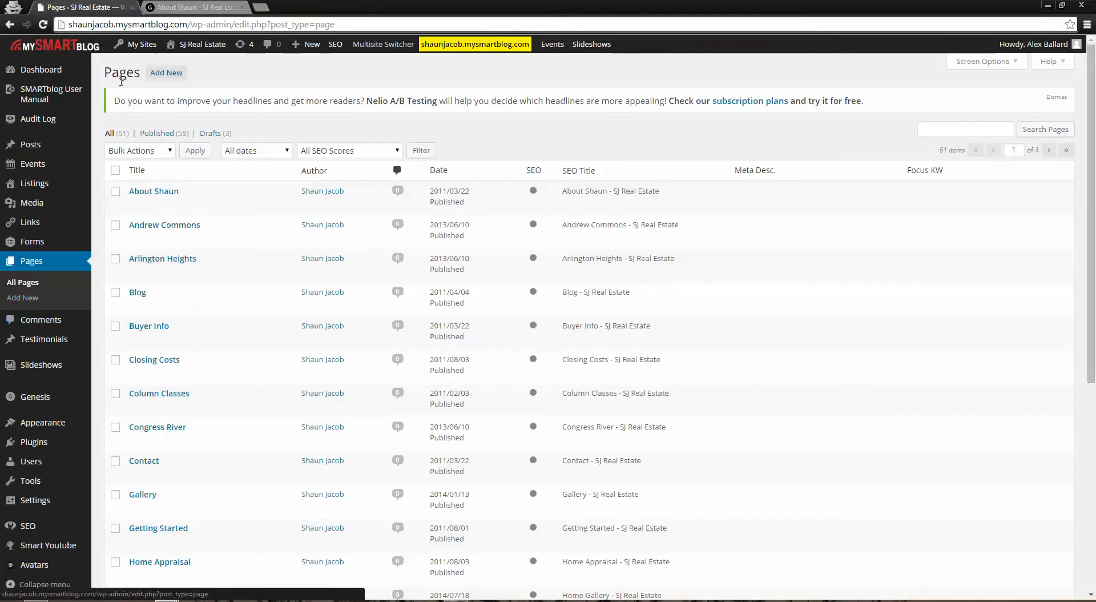
Start a new page and title it "Test Page"
click(166, 77)
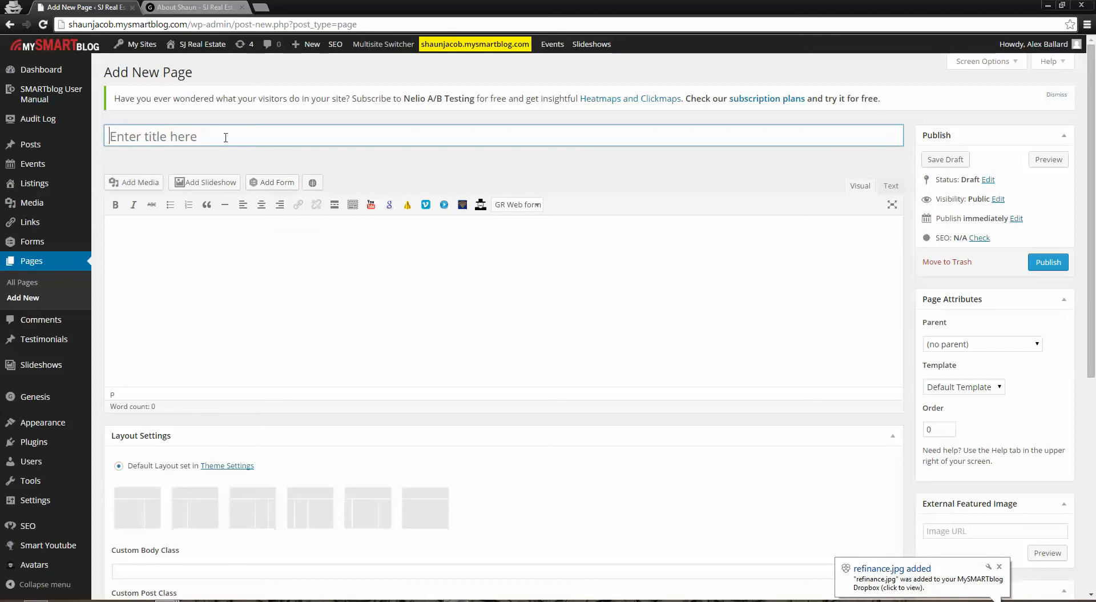
click(132, 137)
text(Tes)
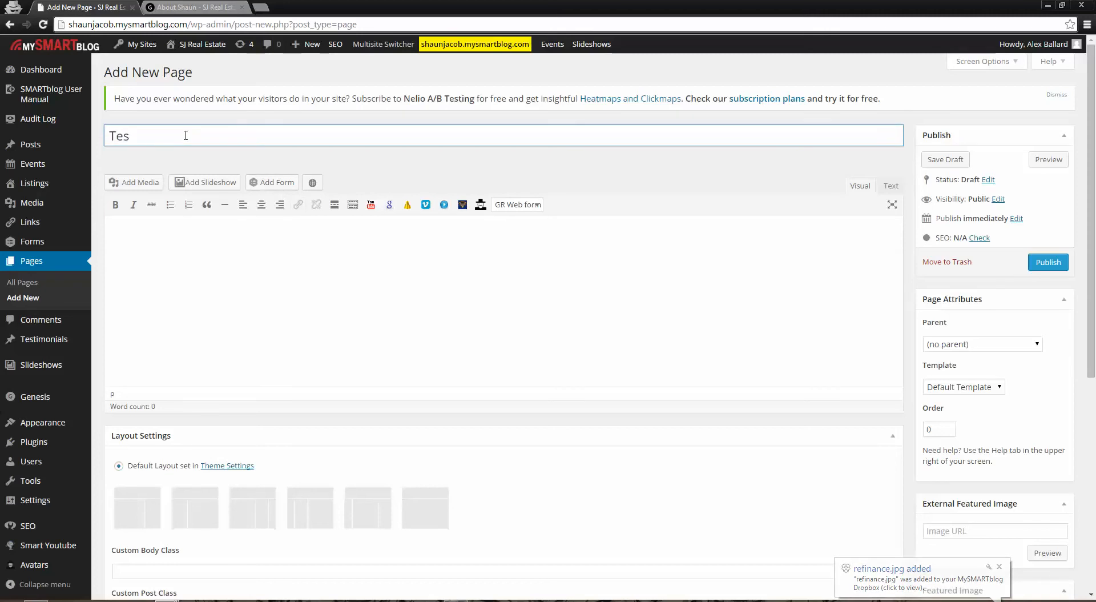
text(t Page)
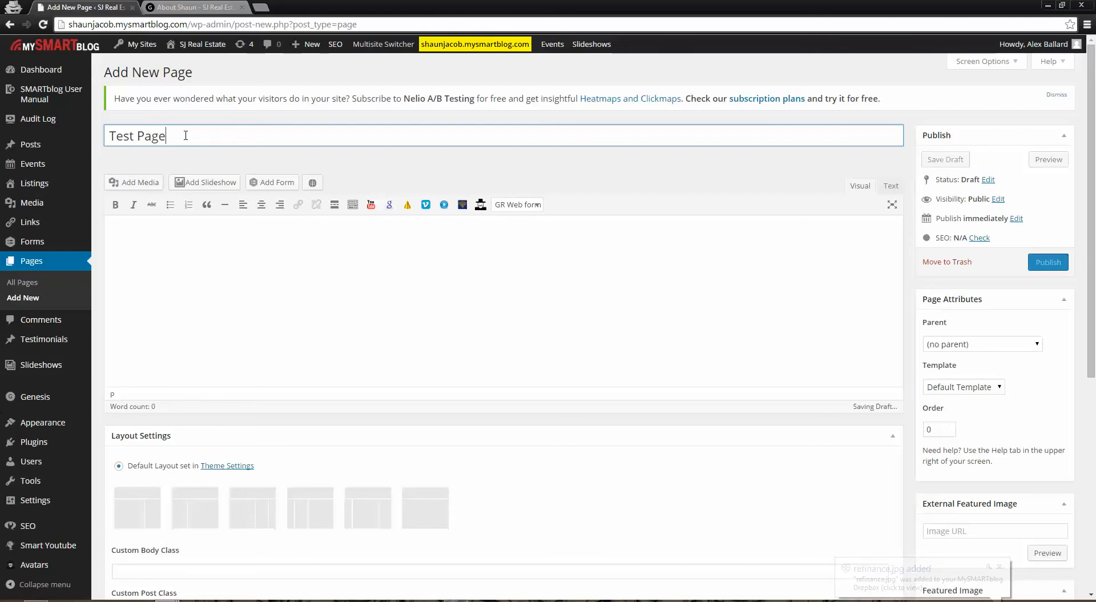
Enter "This is a test page." as the new page's body text and publish the page
click(340, 288)
text(This is a test page.)
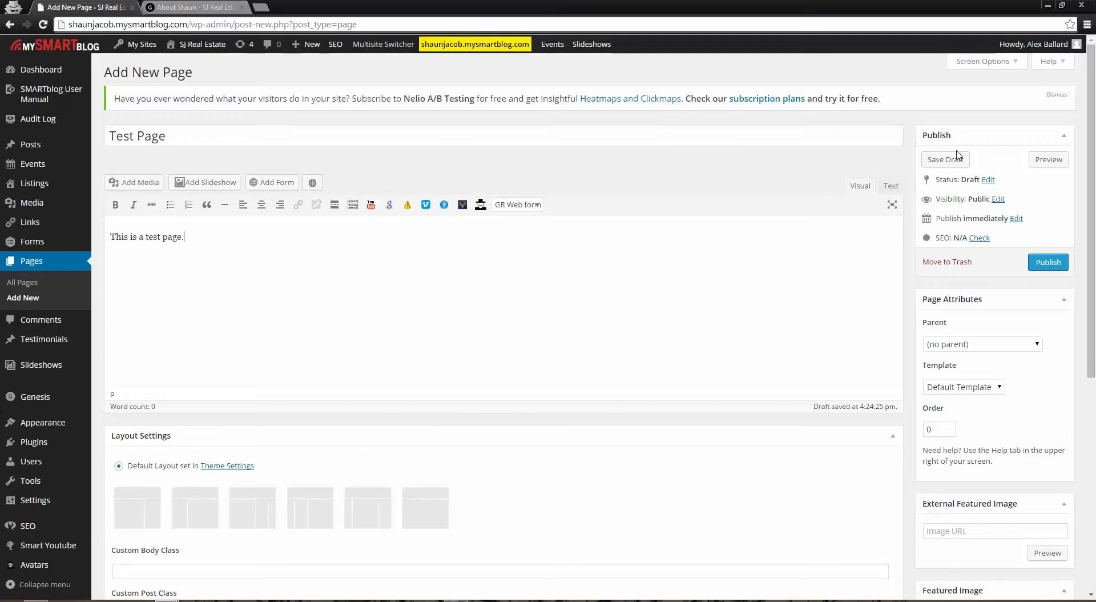
click(1050, 262)
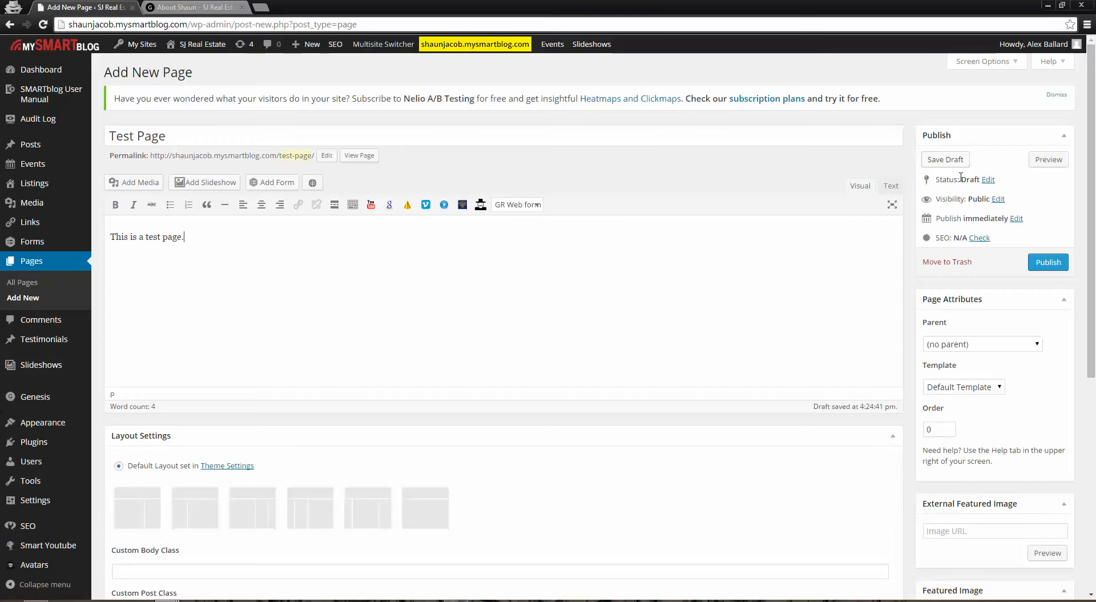
click(1045, 266)
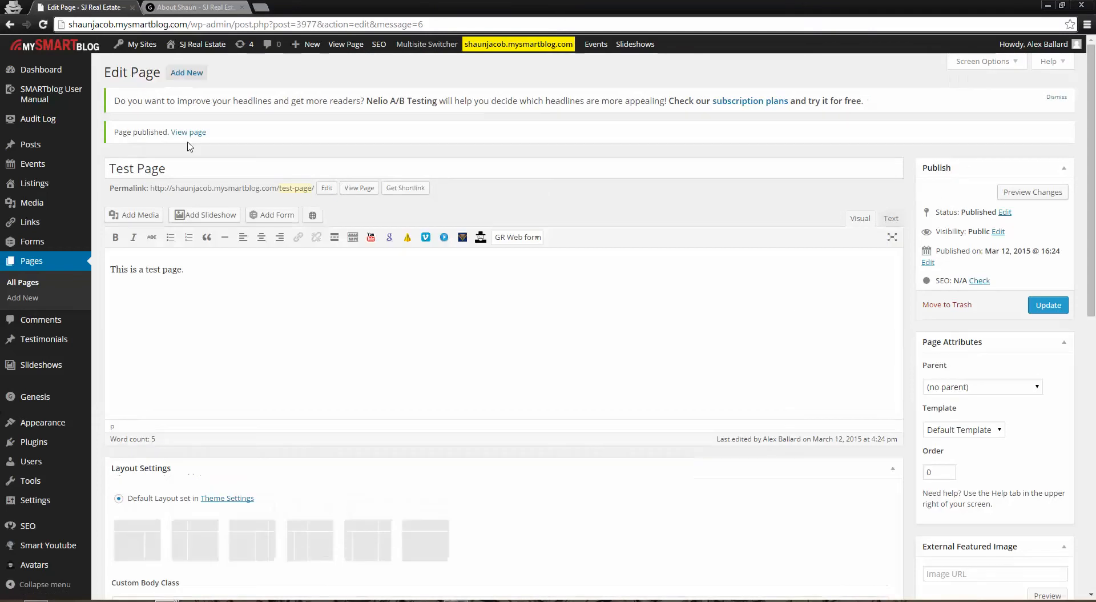
Search the admin list of pages for "test pages", and search again for "test page"
click(28, 267)
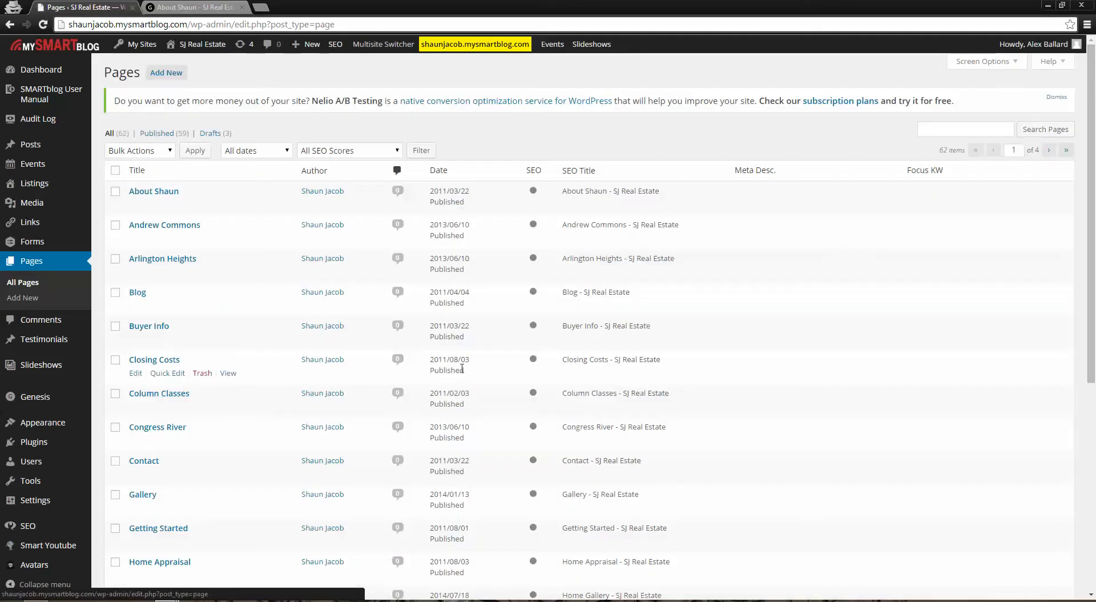
scroll(948, 374, down, 5)
scroll(954, 387, up, 5)
click(963, 130)
text(test )
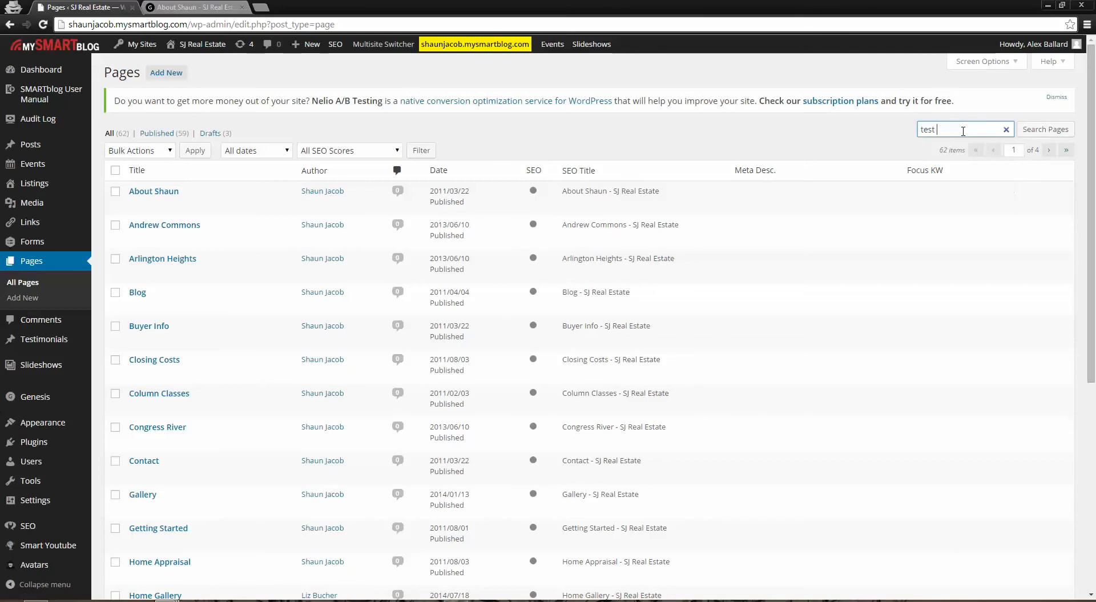
text(pages)
key(Return)
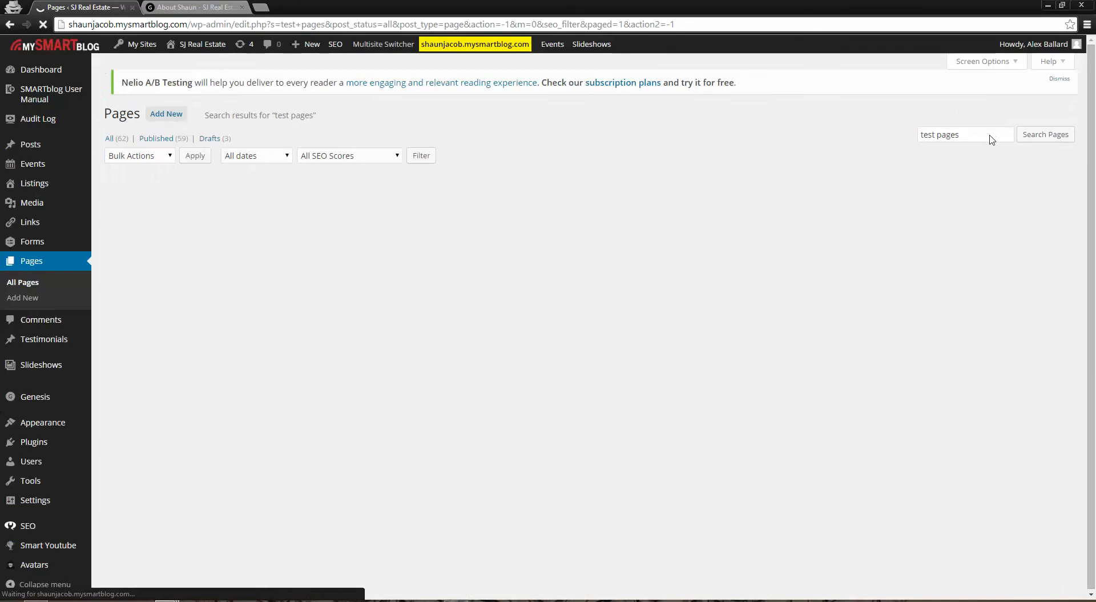
click(982, 129)
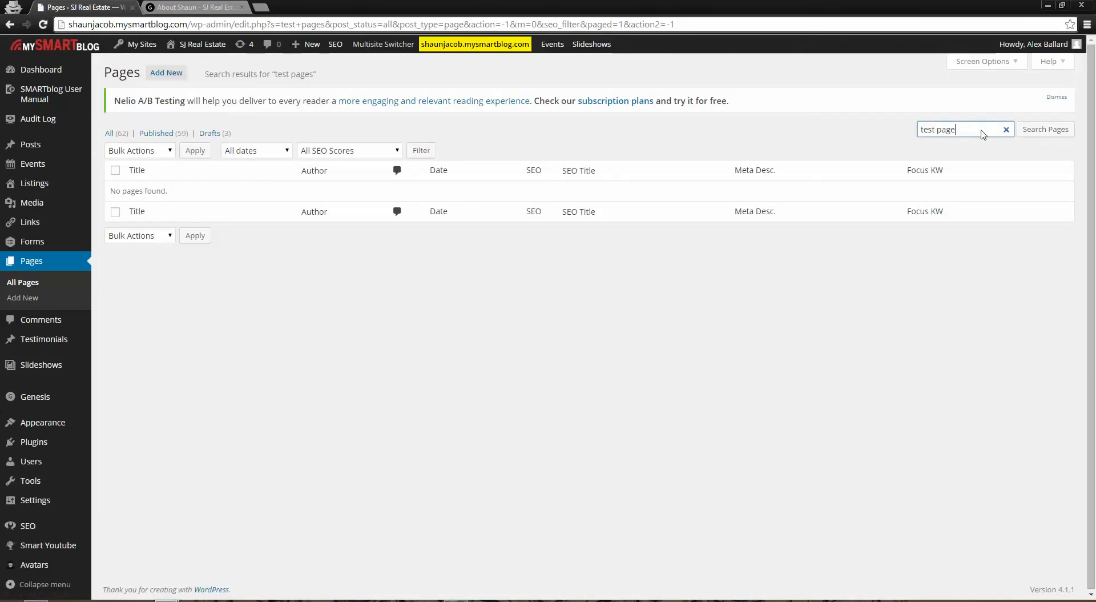
key(Return)
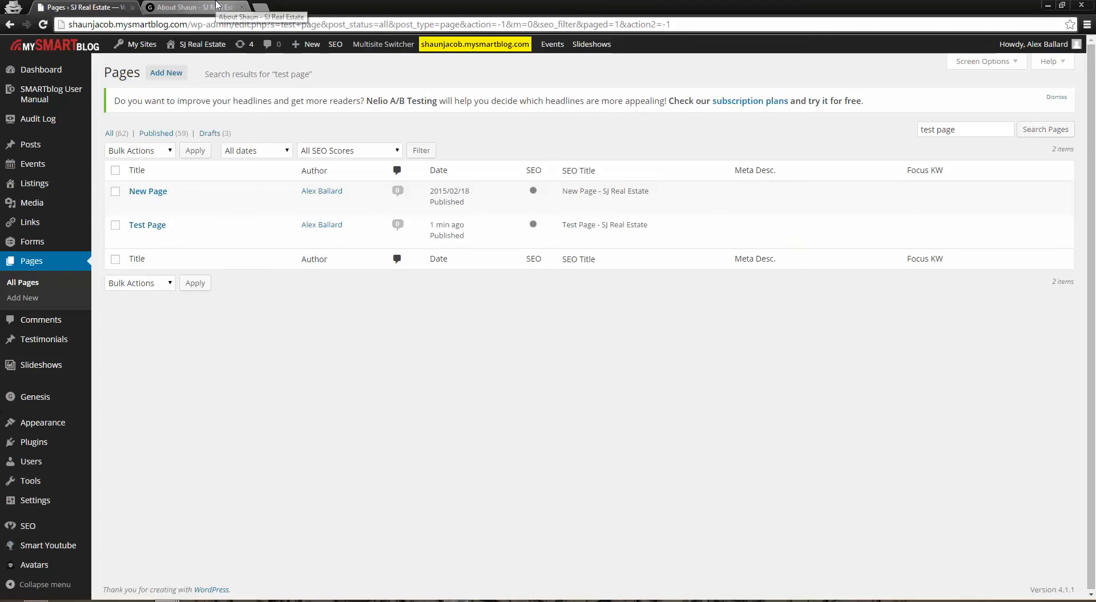
View the live site's homepage navigation and open the admin menu editor showing the "main nav" menu
click(171, 7)
click(224, 104)
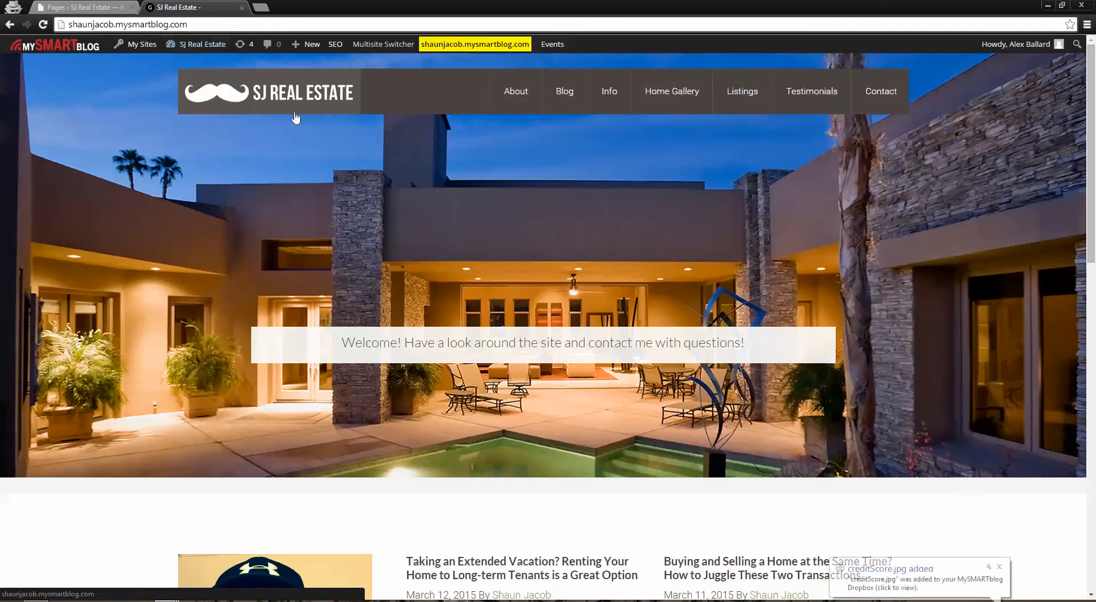
click(112, 7)
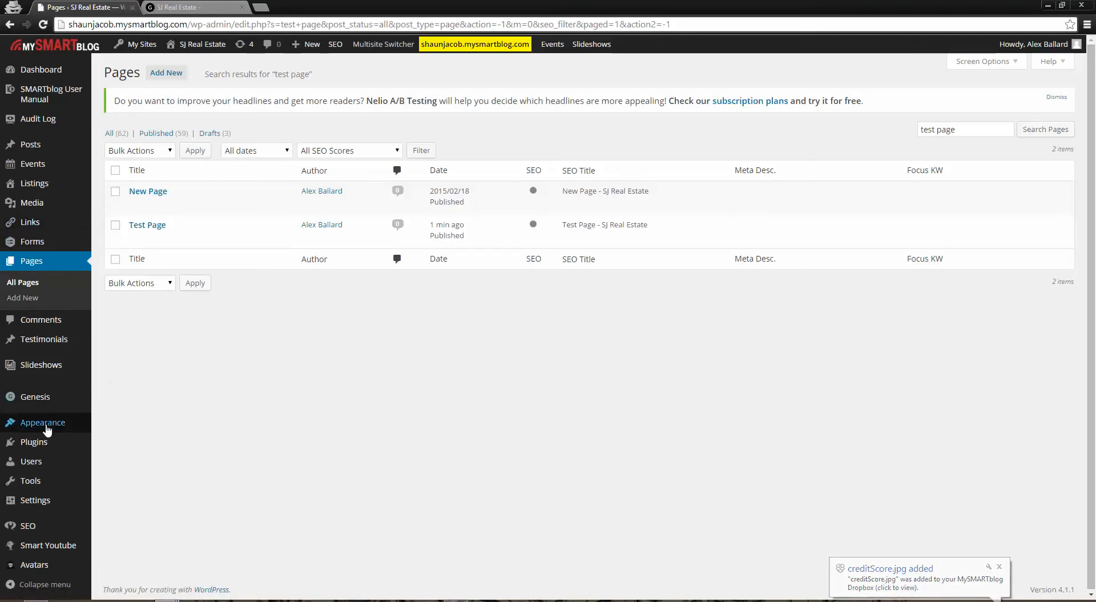
mouse_move(44, 429)
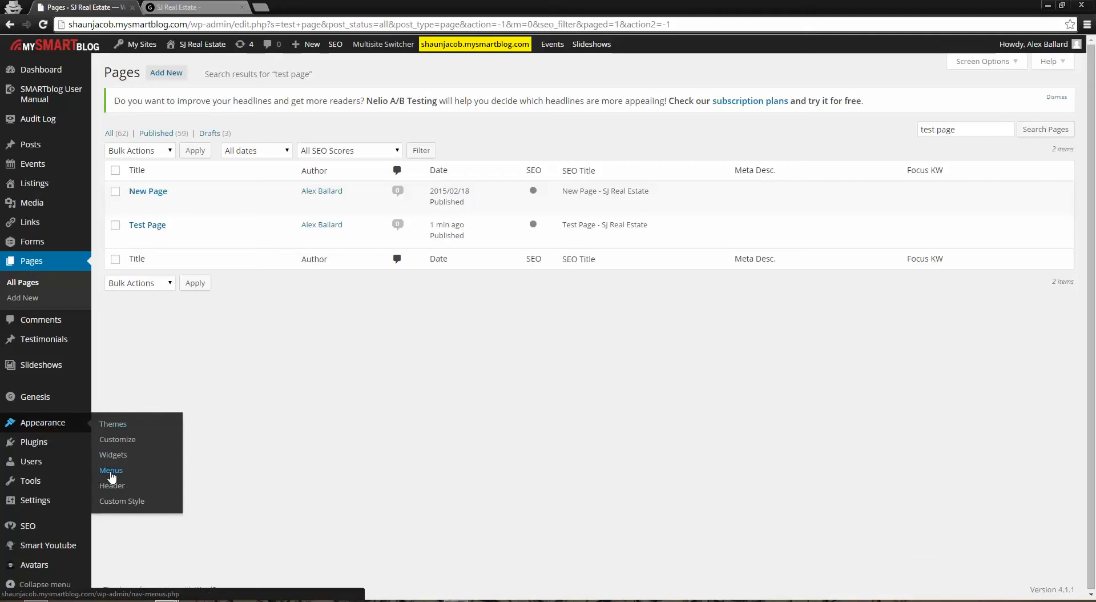
click(112, 471)
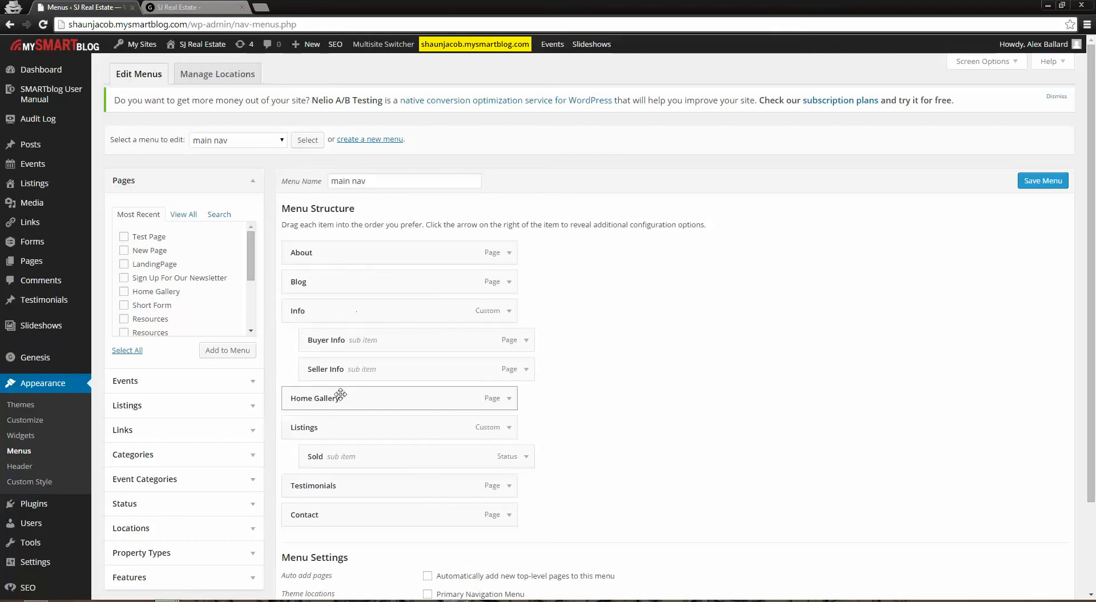
Compare the structure of the "main nav" menu with the navigation links on the live homepage
click(203, 7)
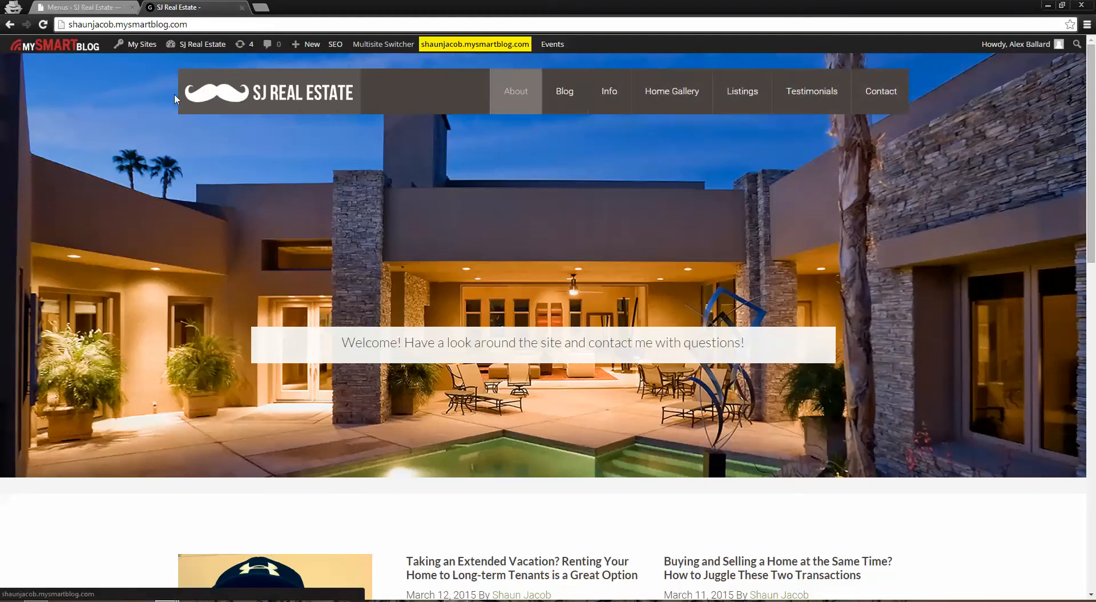
click(98, 6)
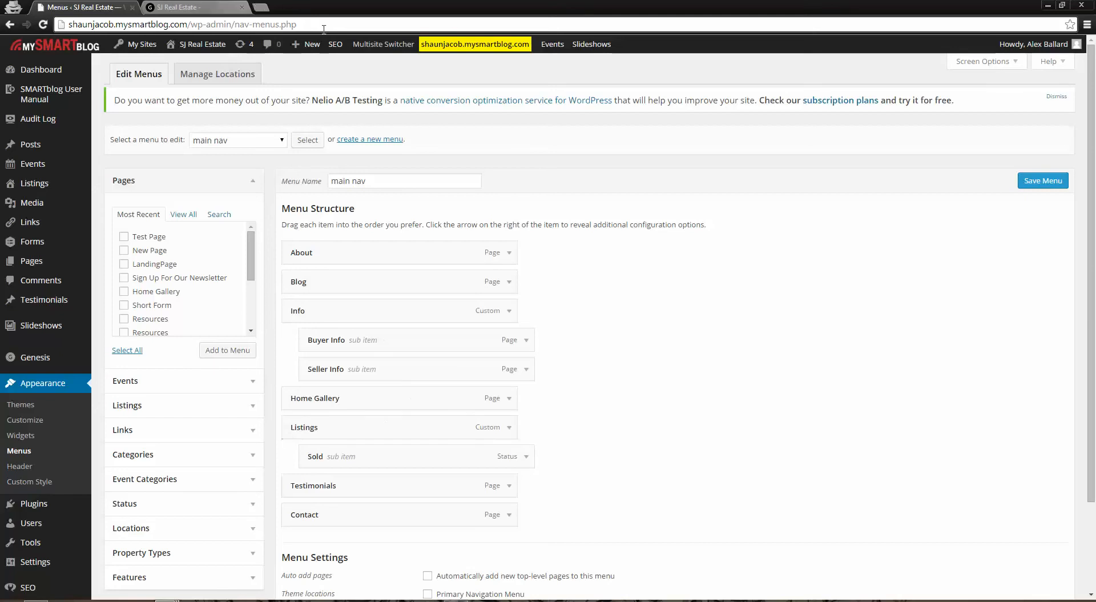
click(194, 7)
mouse_move(612, 89)
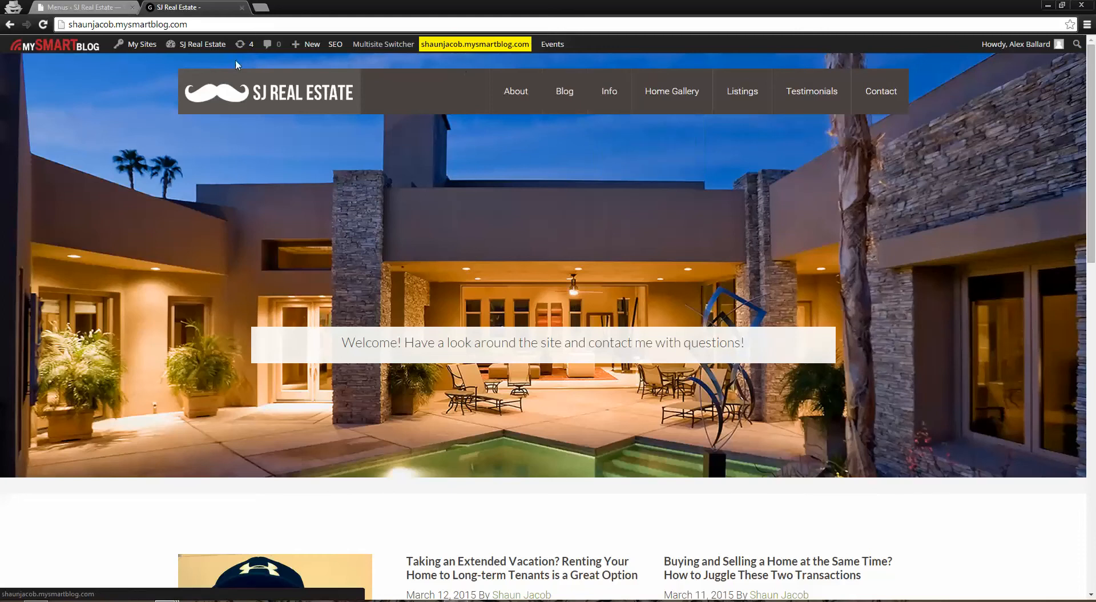
click(86, 7)
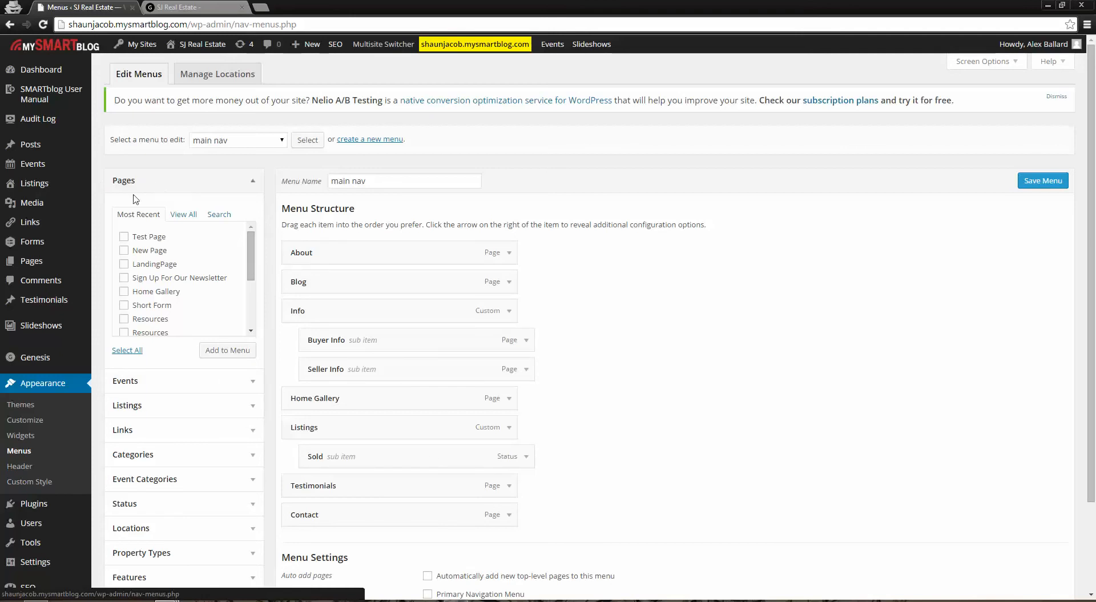
Browse all and most recent pages available for the menu and add Test Page to "main nav"
click(184, 216)
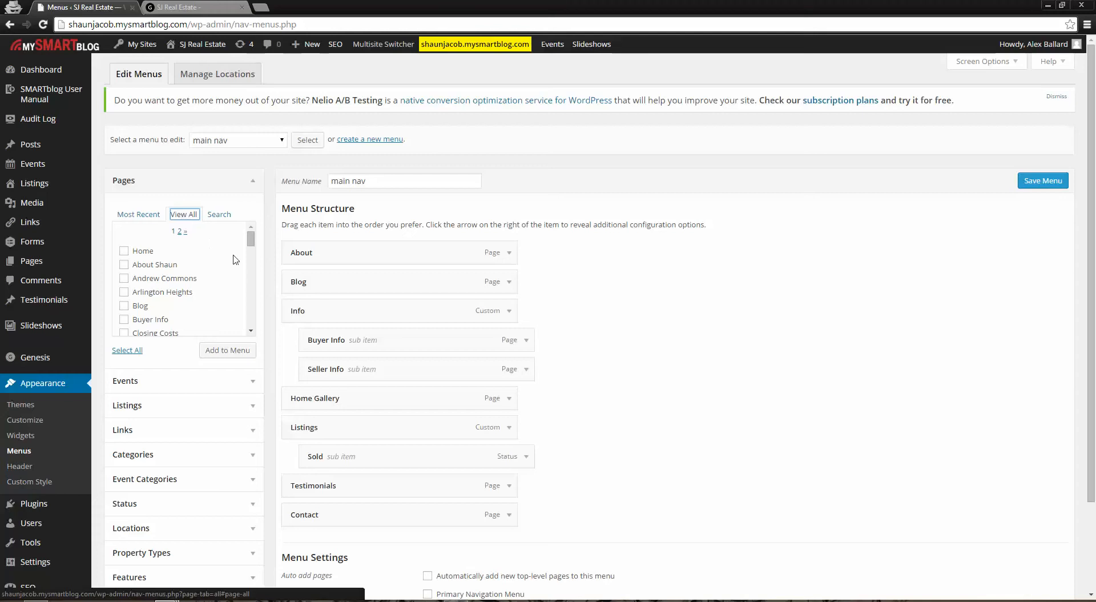
drag(251, 240, 265, 325)
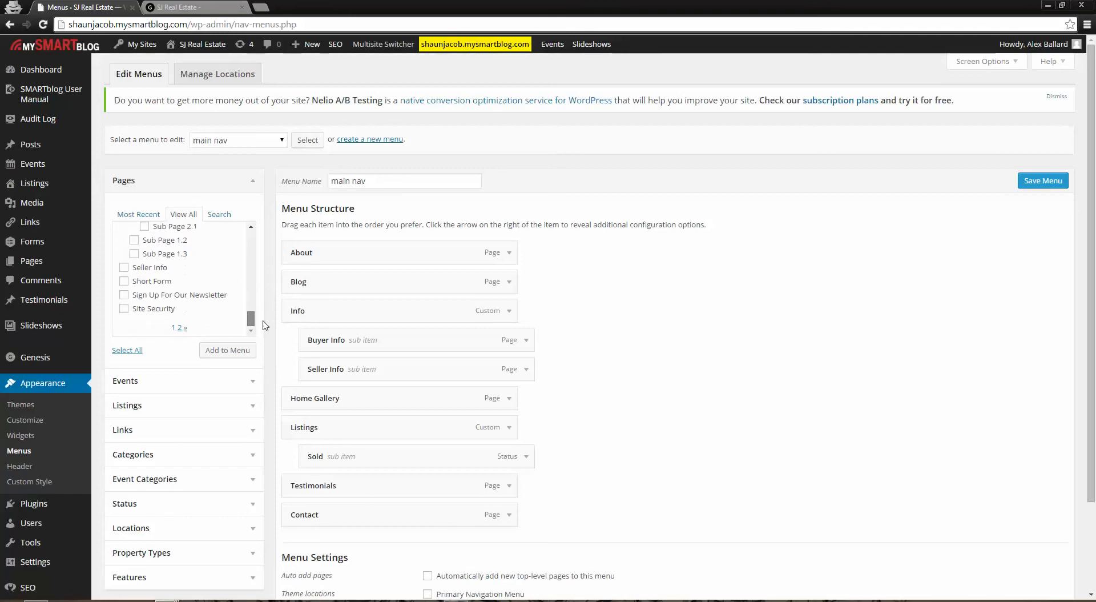
click(149, 215)
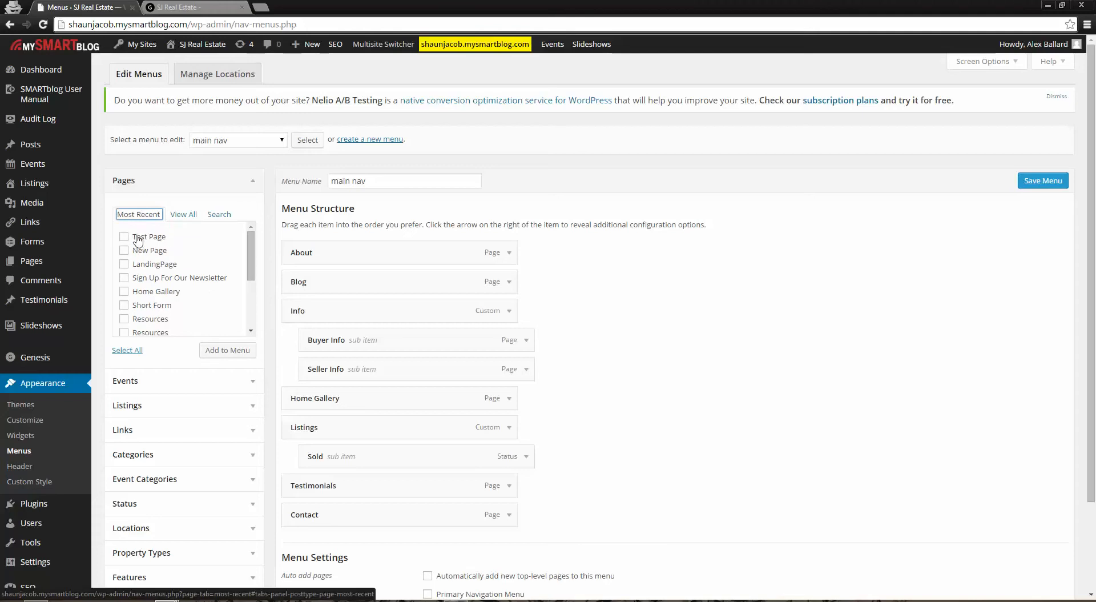
click(180, 215)
click(249, 284)
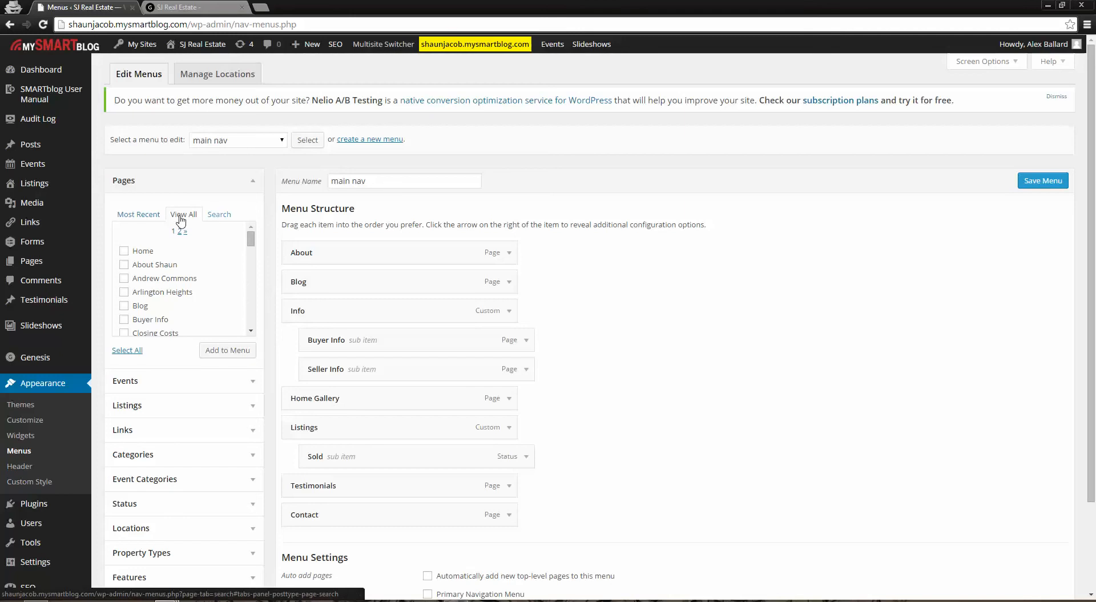
click(123, 215)
drag(251, 258, 253, 230)
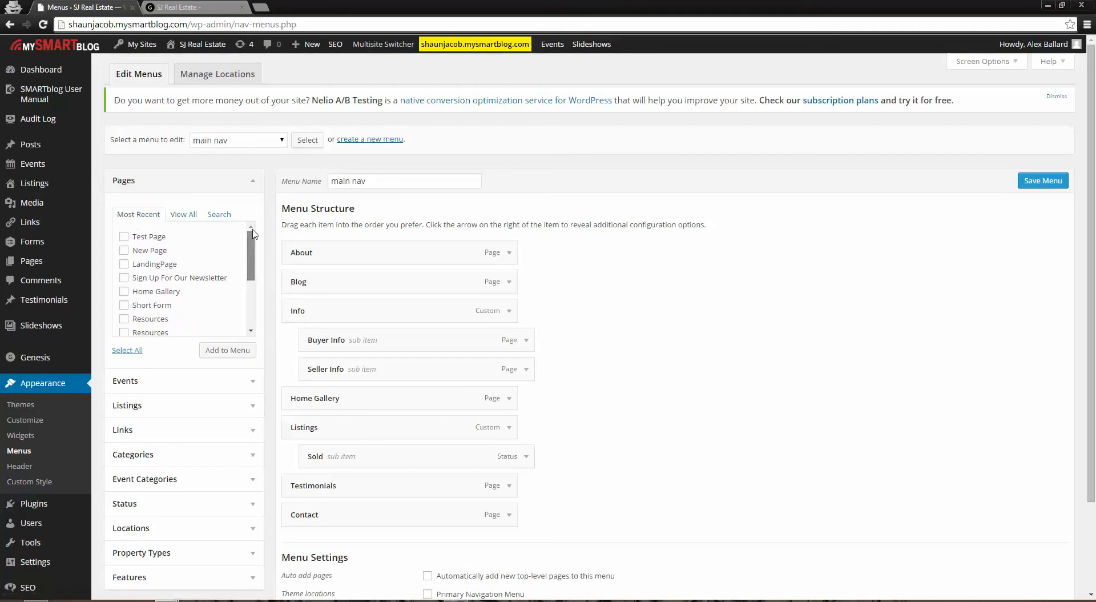
click(124, 237)
click(223, 351)
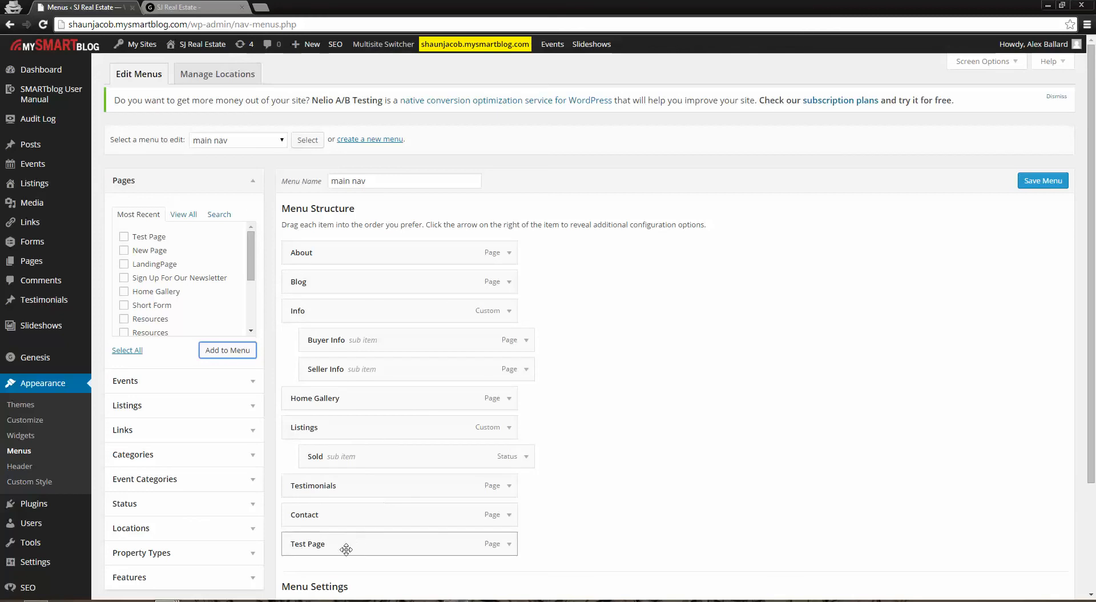
Check the live navigation, move Test Page between About and Blog in the menu structure, and save the menu
click(239, 5)
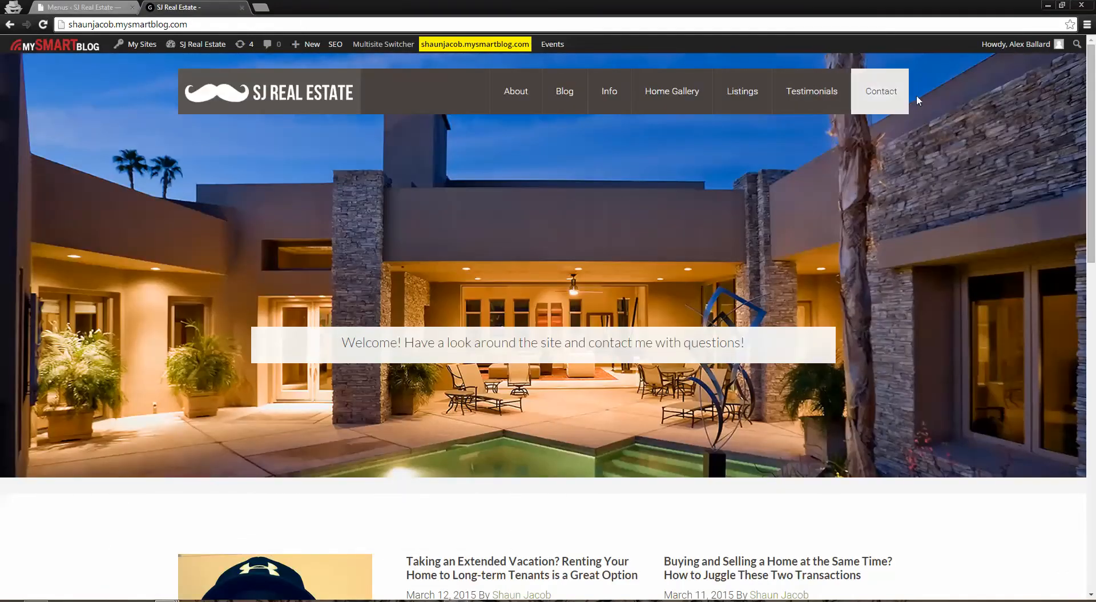
click(80, 7)
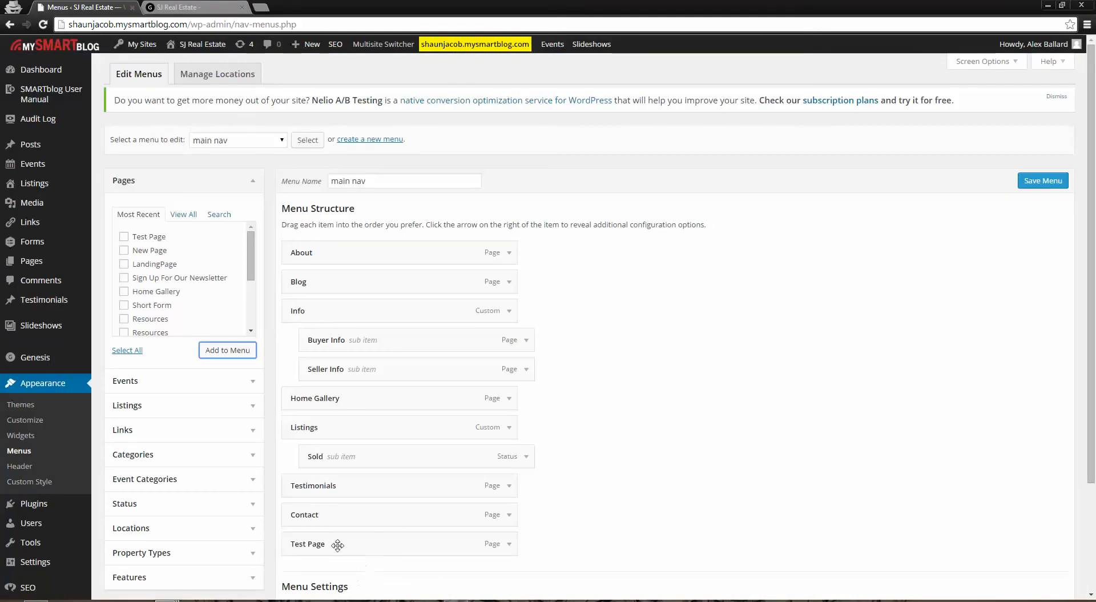
drag(371, 546, 376, 282)
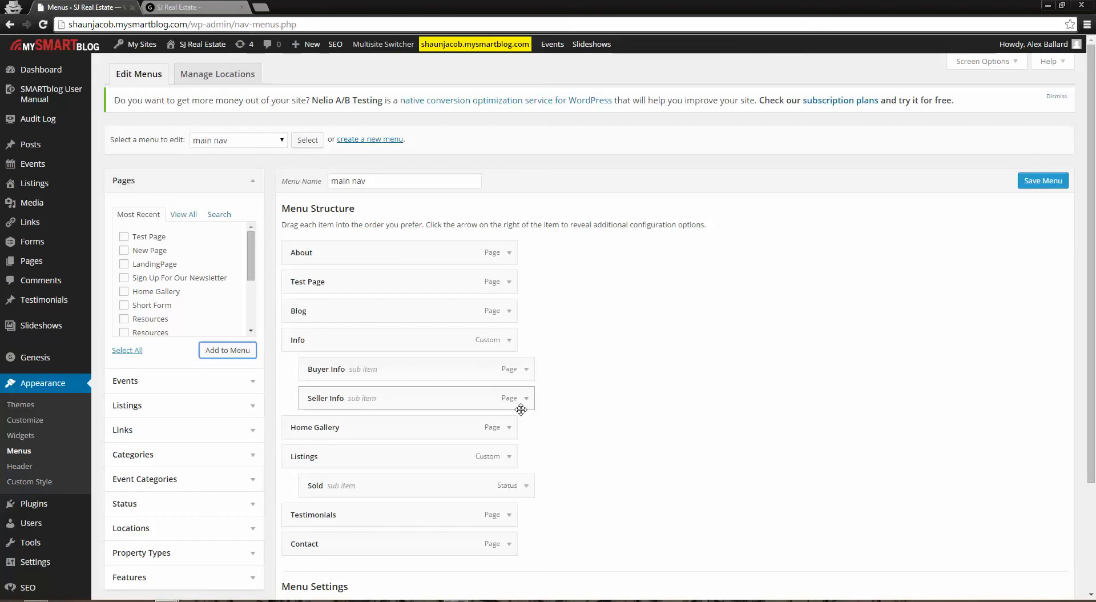
scroll(571, 411, down, 2)
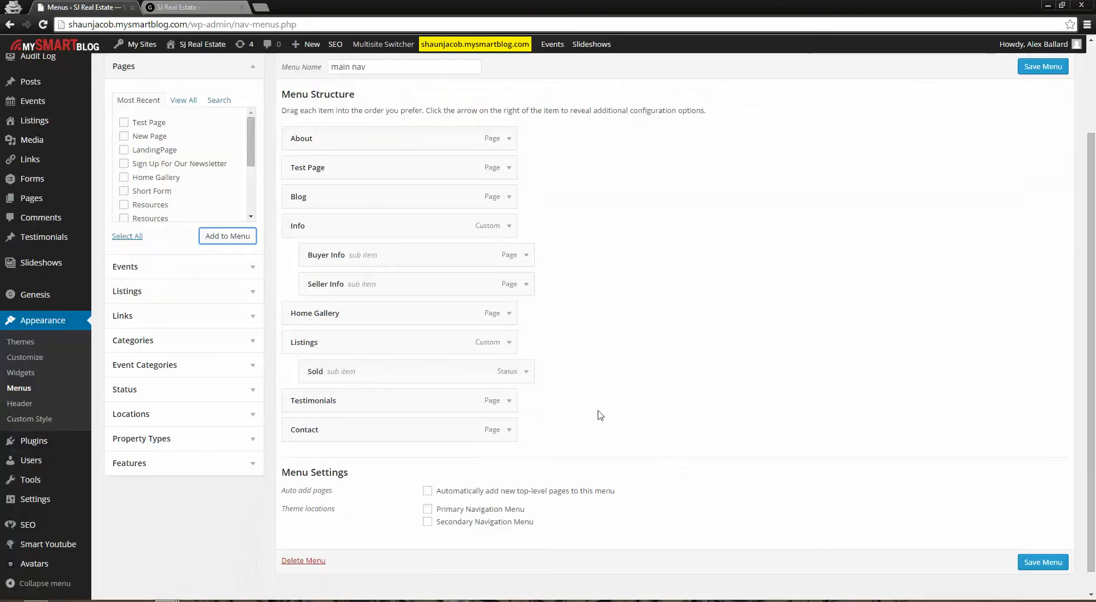
click(1044, 563)
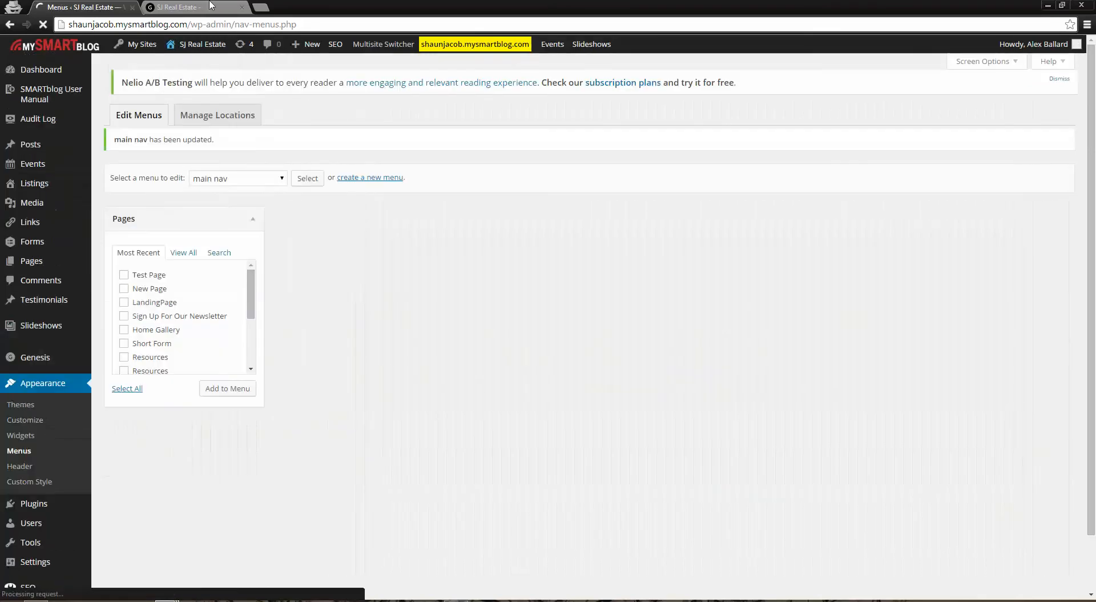
Reload the live homepage and examine its navigation bar, including the Info submenu
click(205, 6)
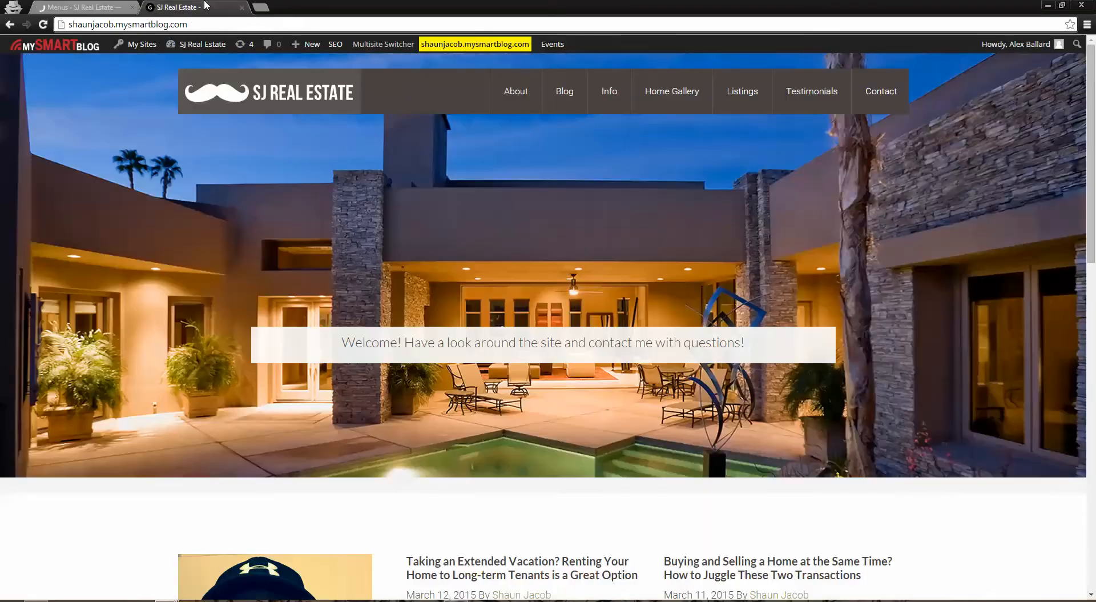
click(43, 25)
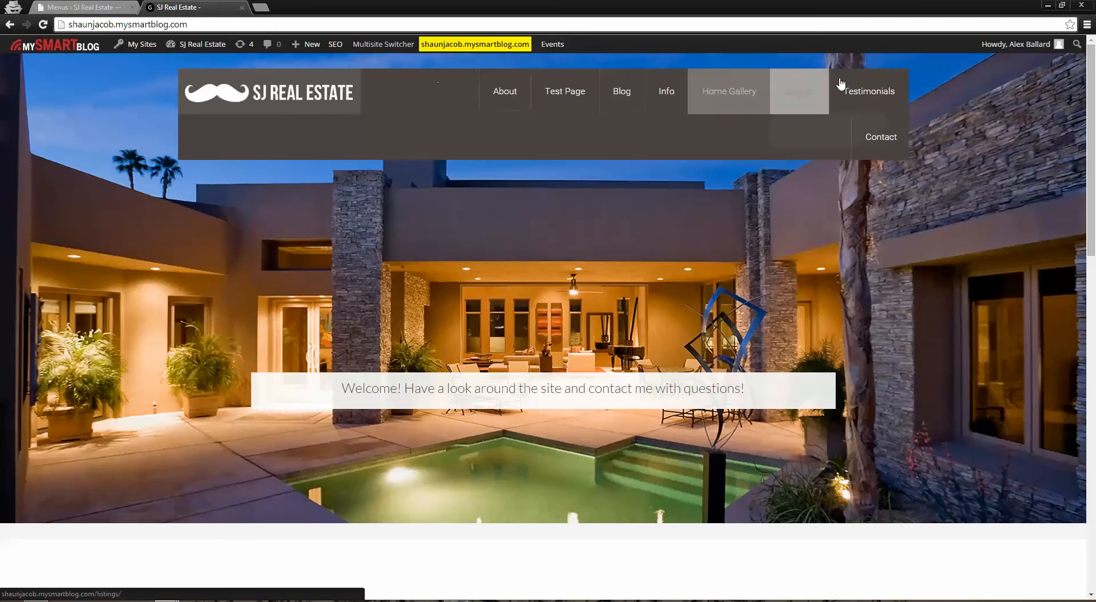
mouse_move(773, 96)
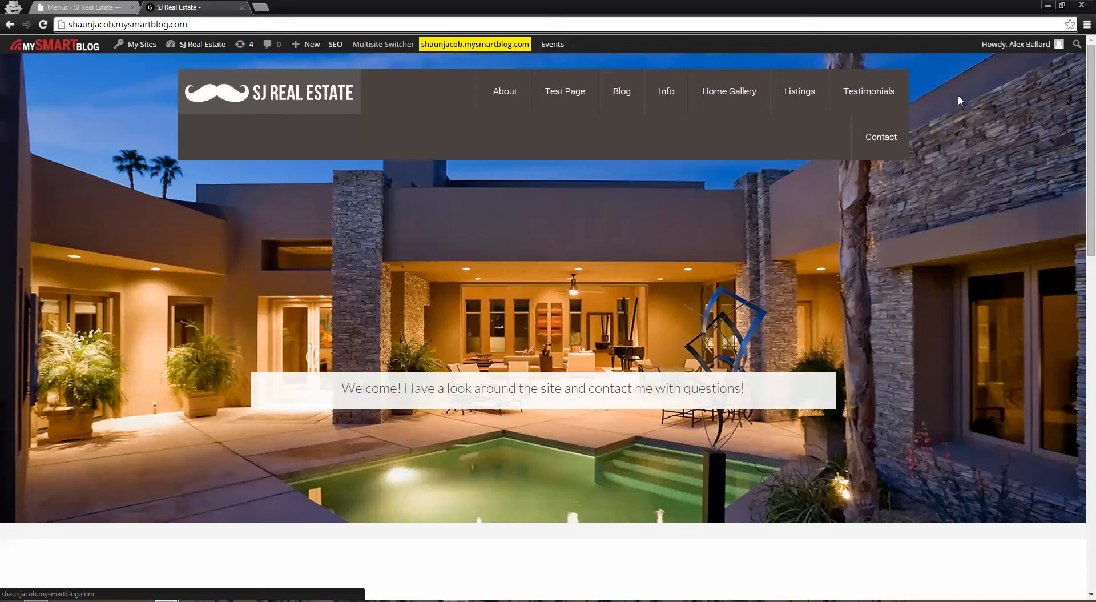
mouse_move(668, 89)
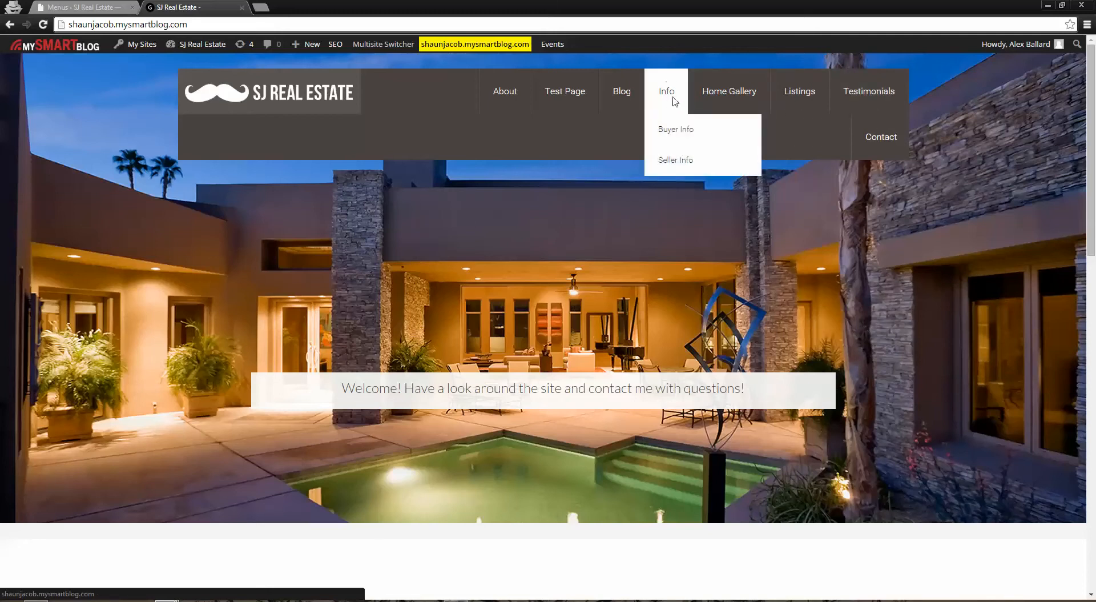
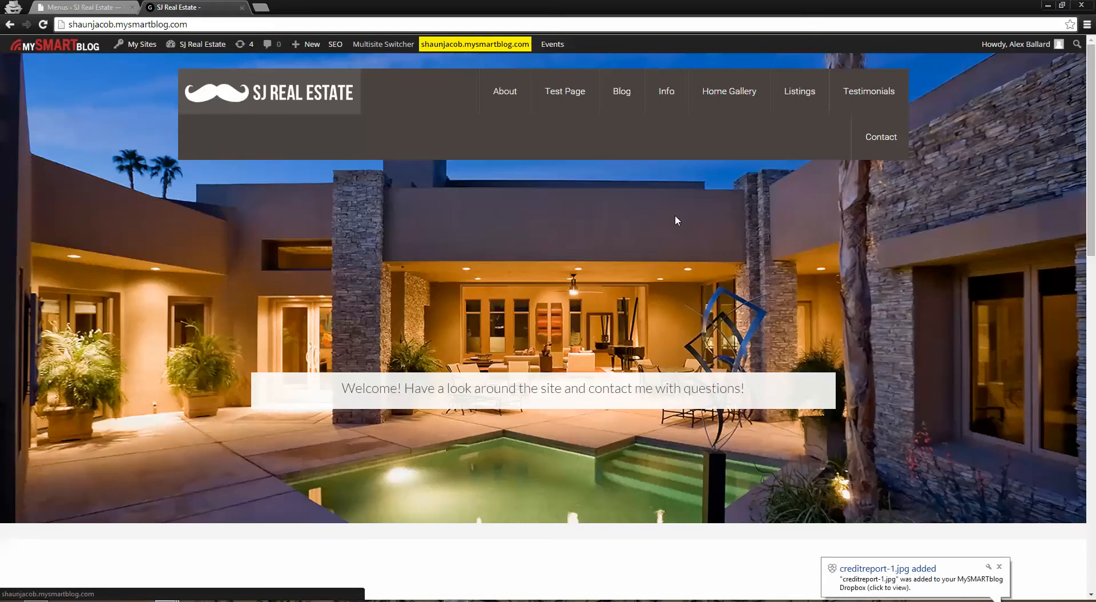
Make Test Page a sub item of Info, placed below Seller Info in "main nav", and save the menu
click(82, 6)
scroll(649, 394, down, 2)
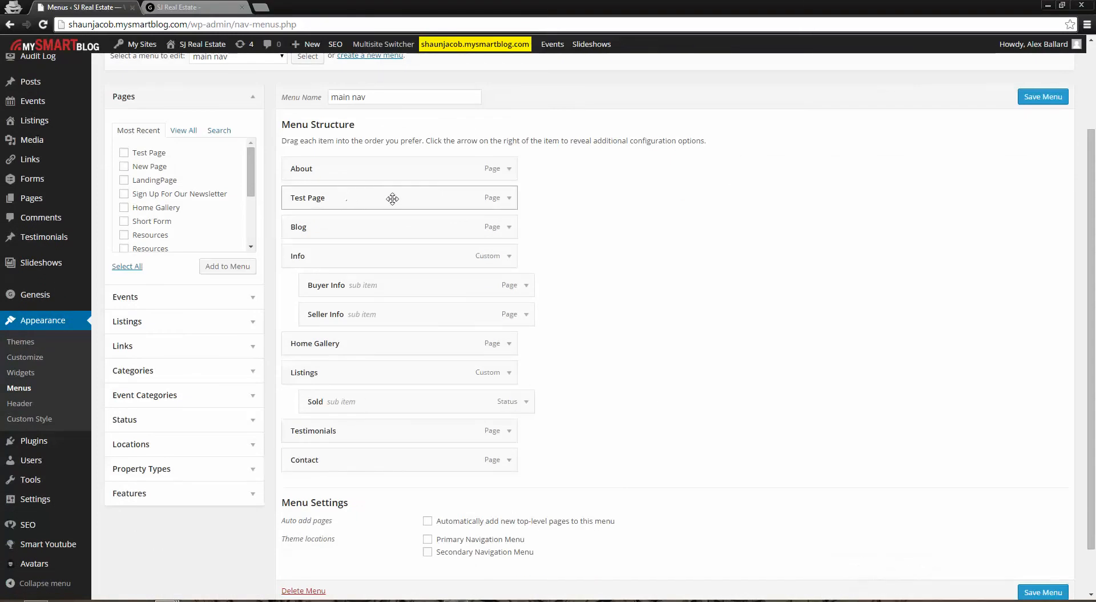
drag(337, 196, 339, 199)
drag(340, 198, 343, 199)
drag(298, 258, 299, 256)
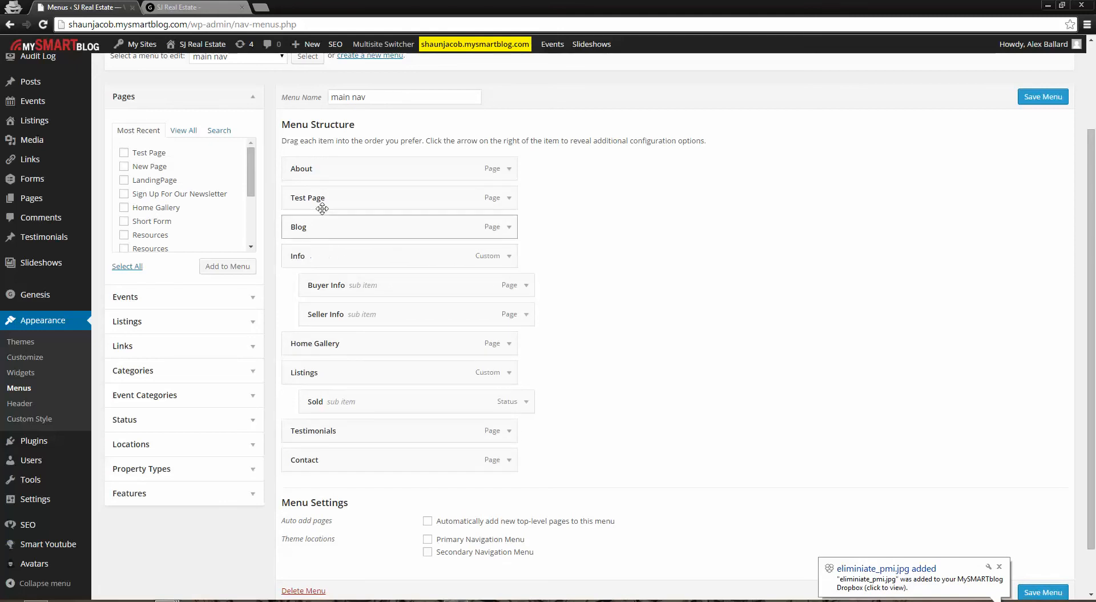
drag(318, 196, 314, 314)
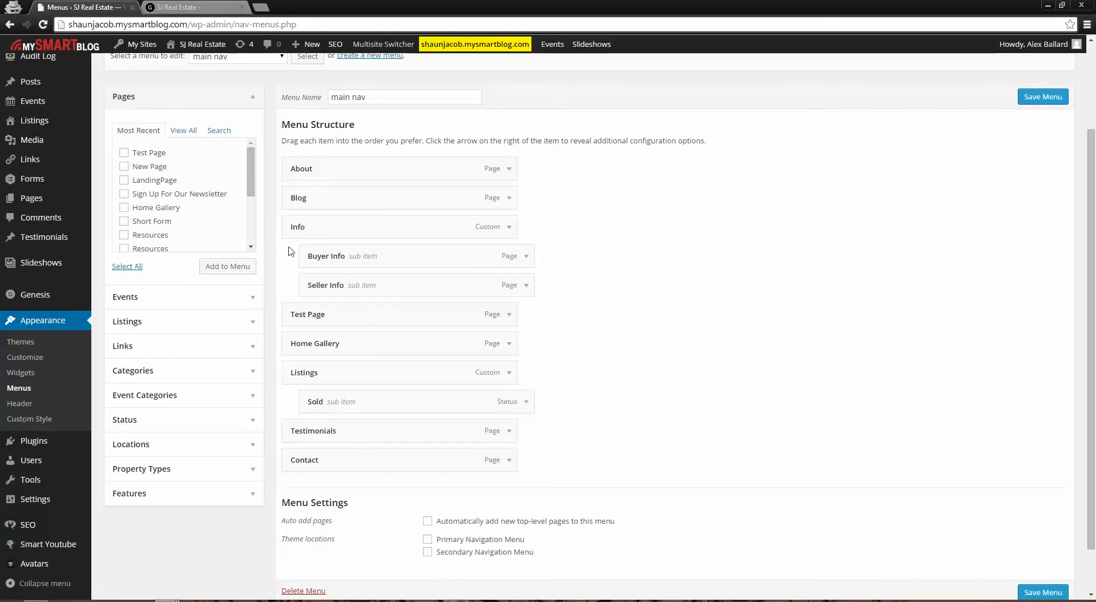
drag(304, 317, 323, 315)
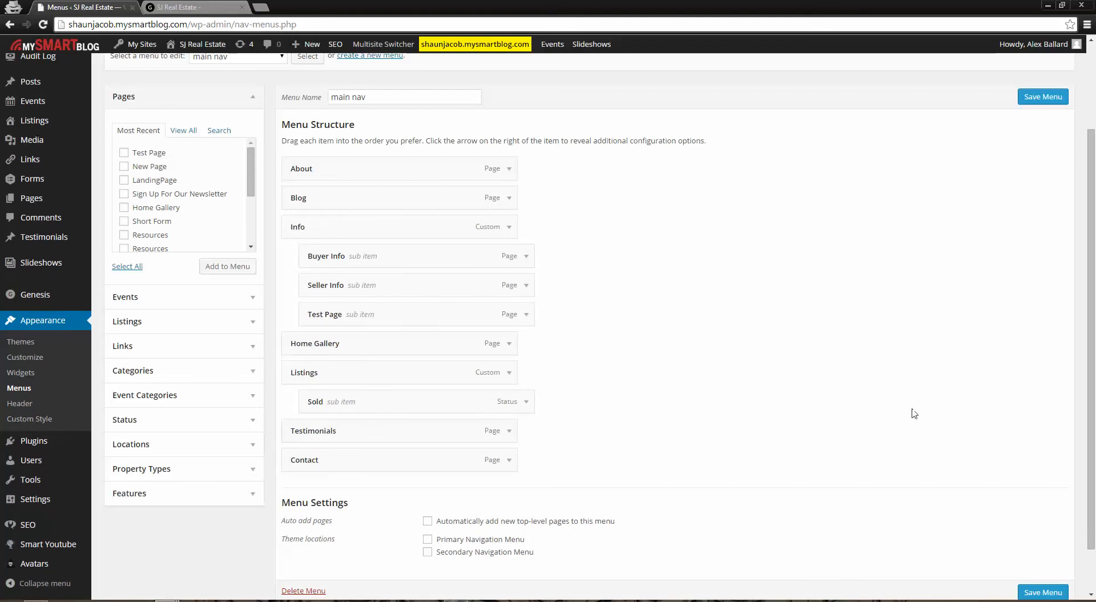
scroll(859, 382, down, 2)
click(1041, 537)
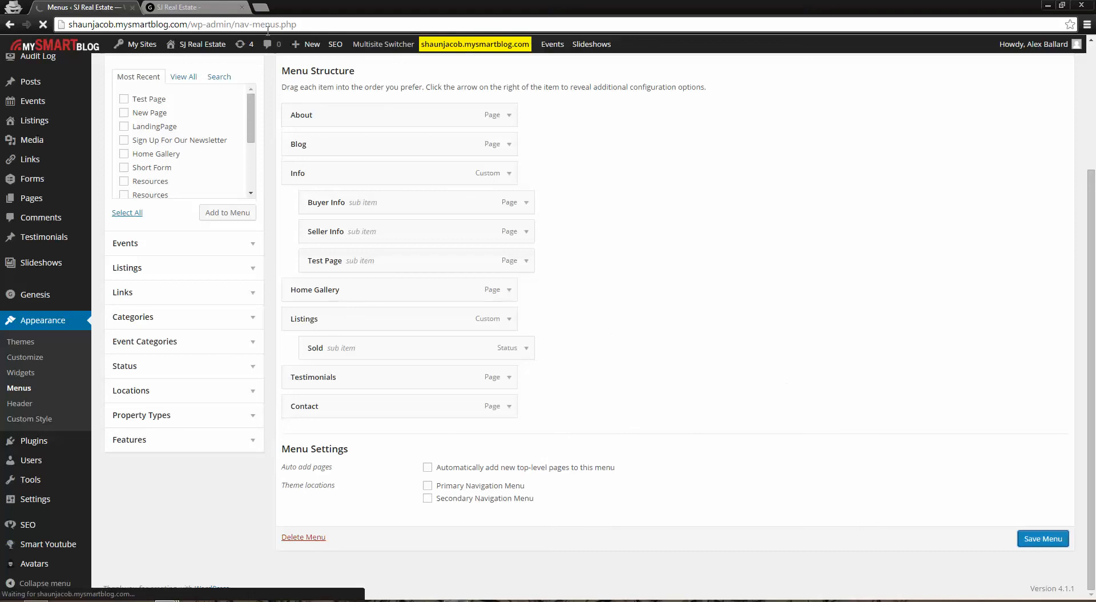
Reload the live homepage and check the pages listed in the Info submenu
click(188, 7)
click(43, 24)
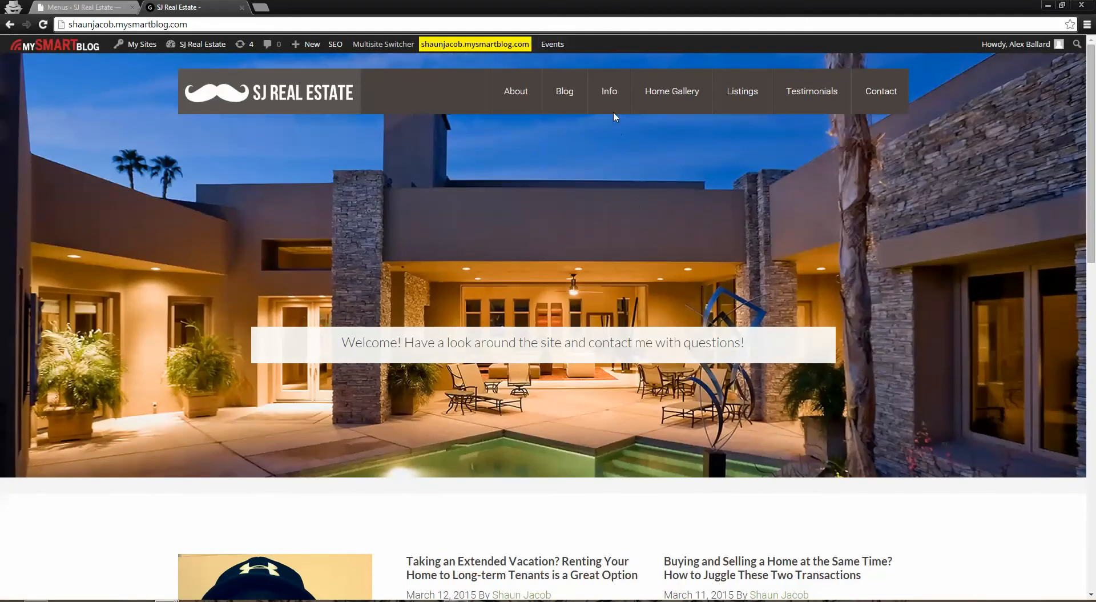
mouse_move(606, 84)
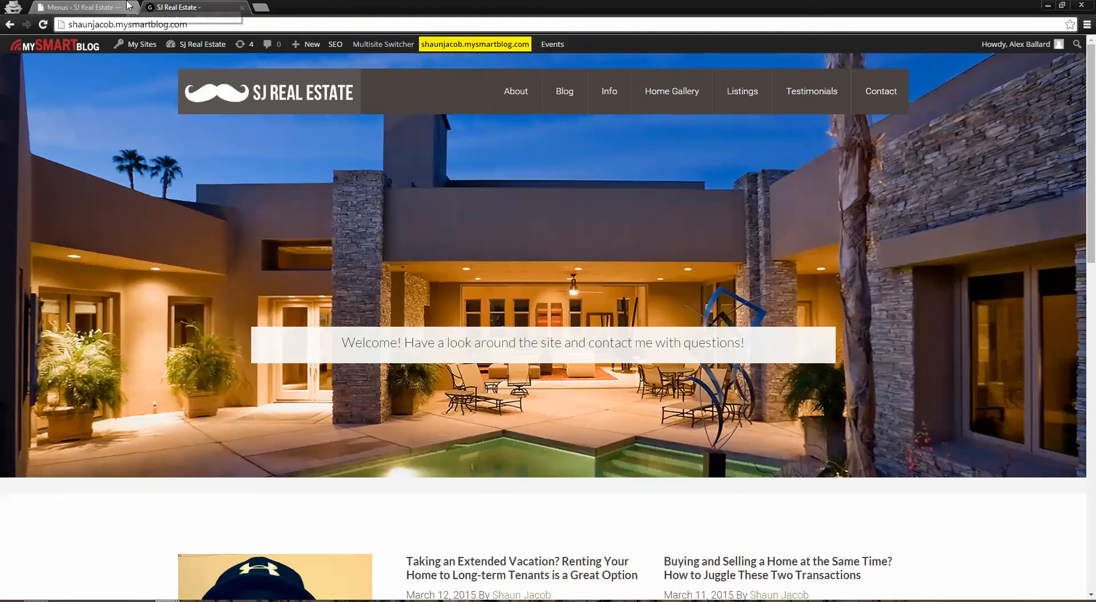
Nest Test Page one level deeper under Seller Info in "main nav" and save the menu
click(127, 6)
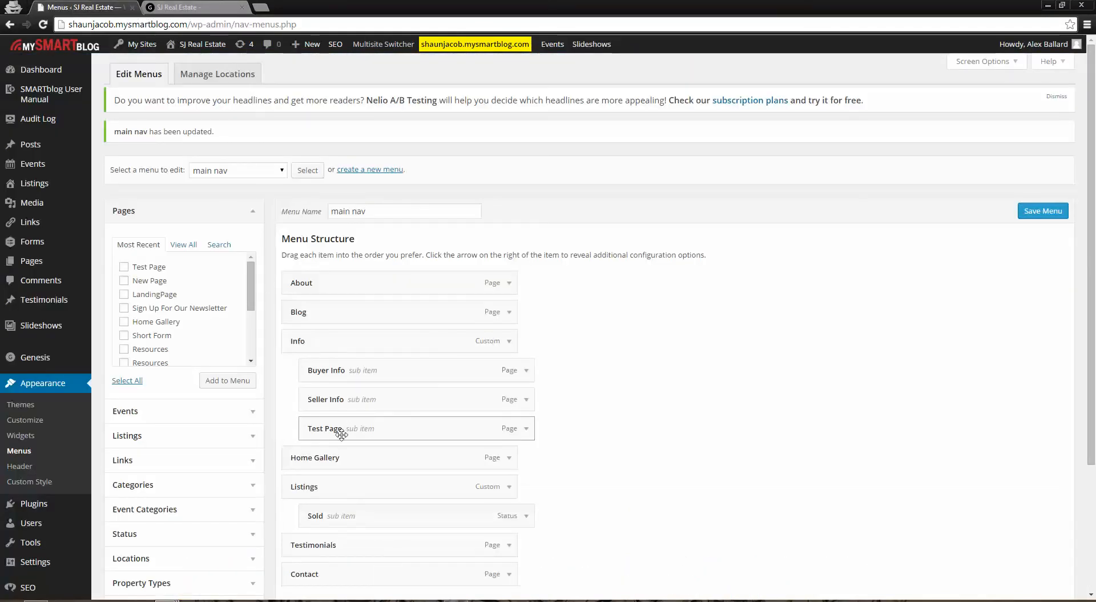
drag(342, 429, 401, 430)
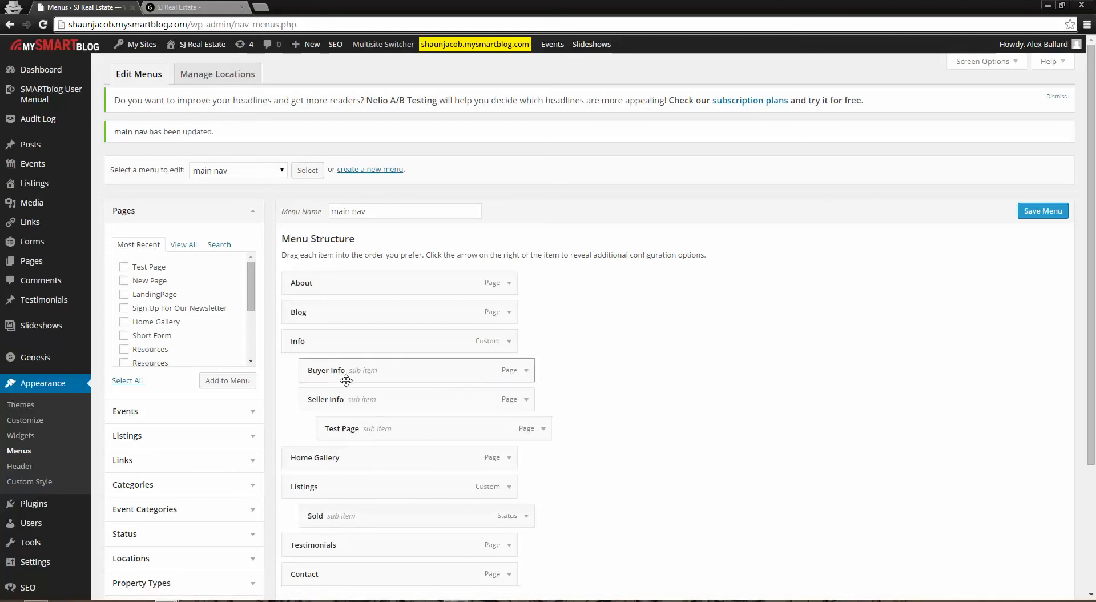
click(1037, 211)
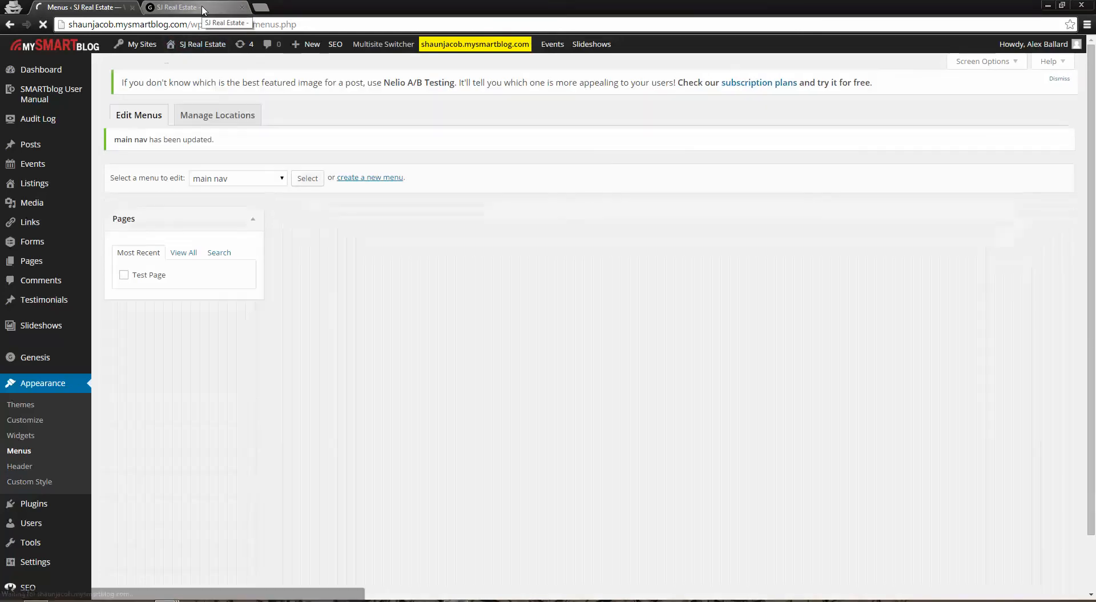
Reload the live homepage and examine the second-level submenu under Seller Info
click(203, 8)
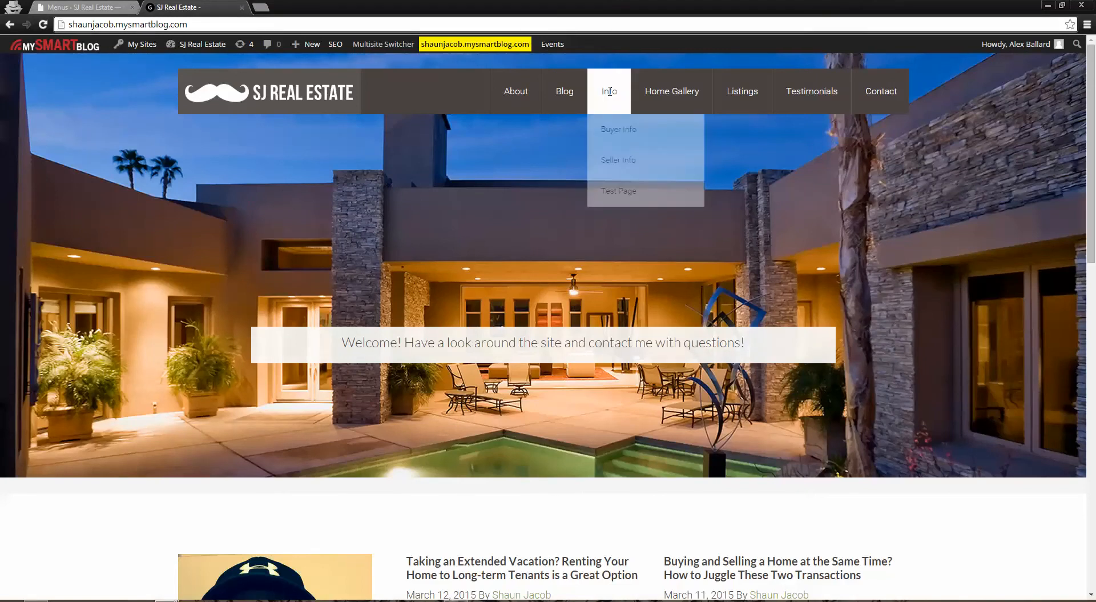
click(43, 24)
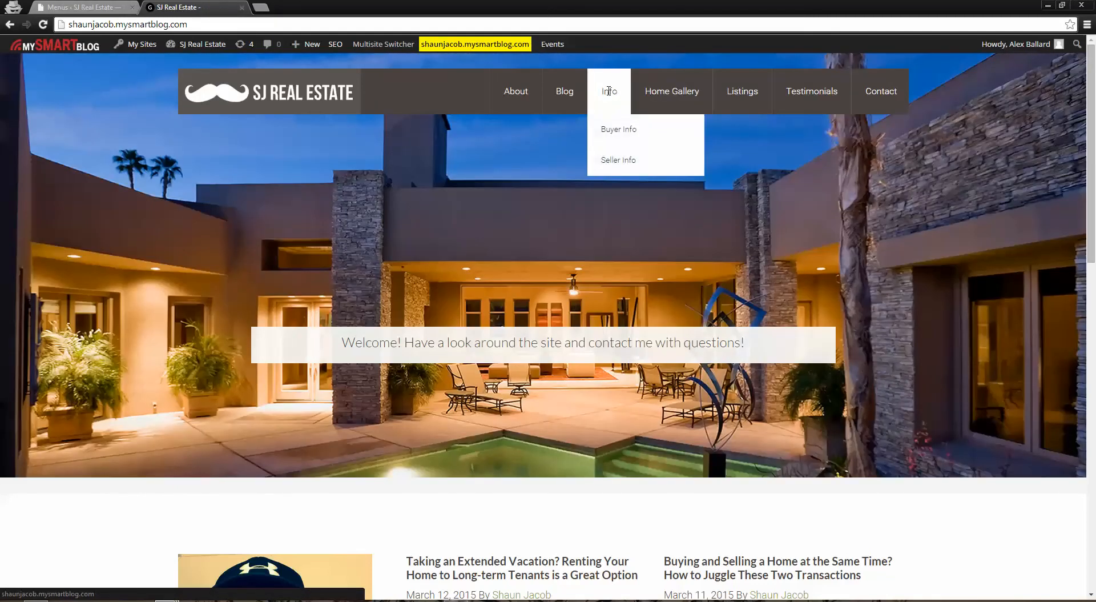
mouse_move(609, 160)
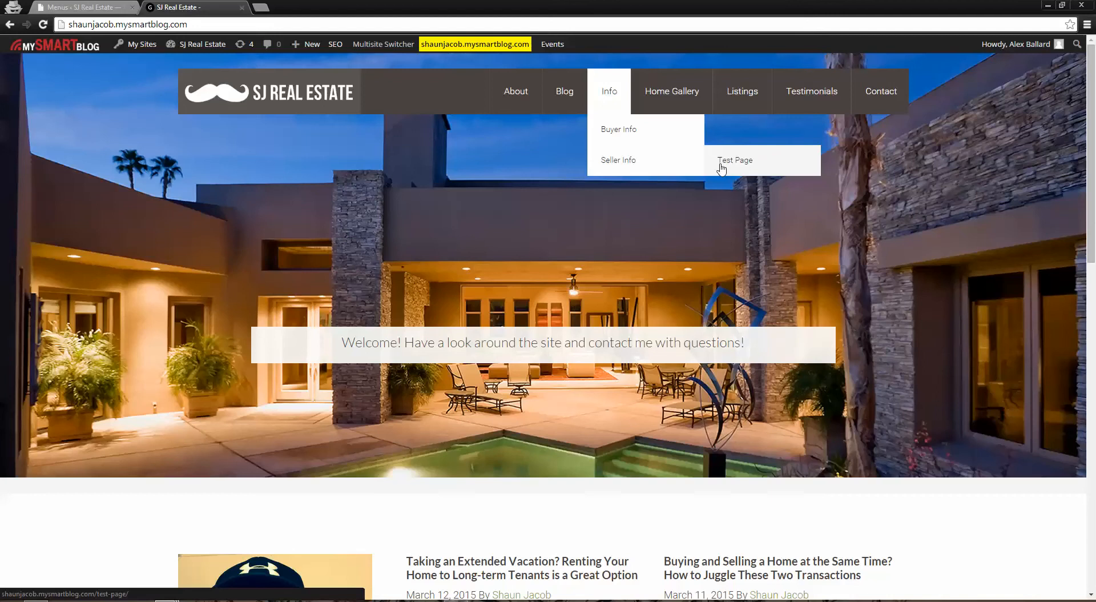
Move Test Page back to a direct sub item of Info below Seller Info and expand its item settings
click(80, 7)
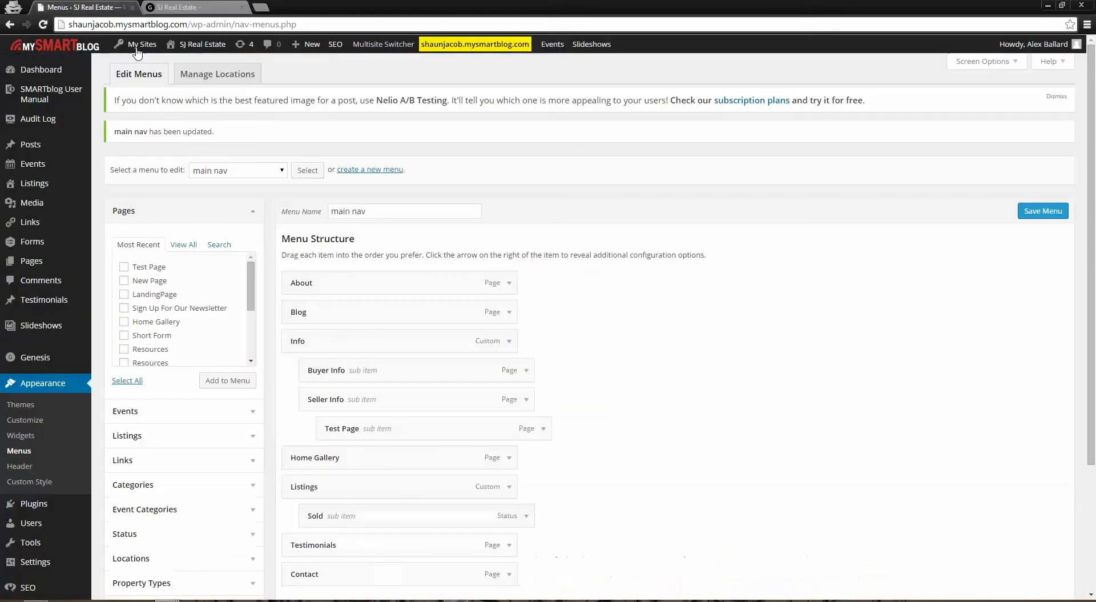
drag(399, 428, 447, 426)
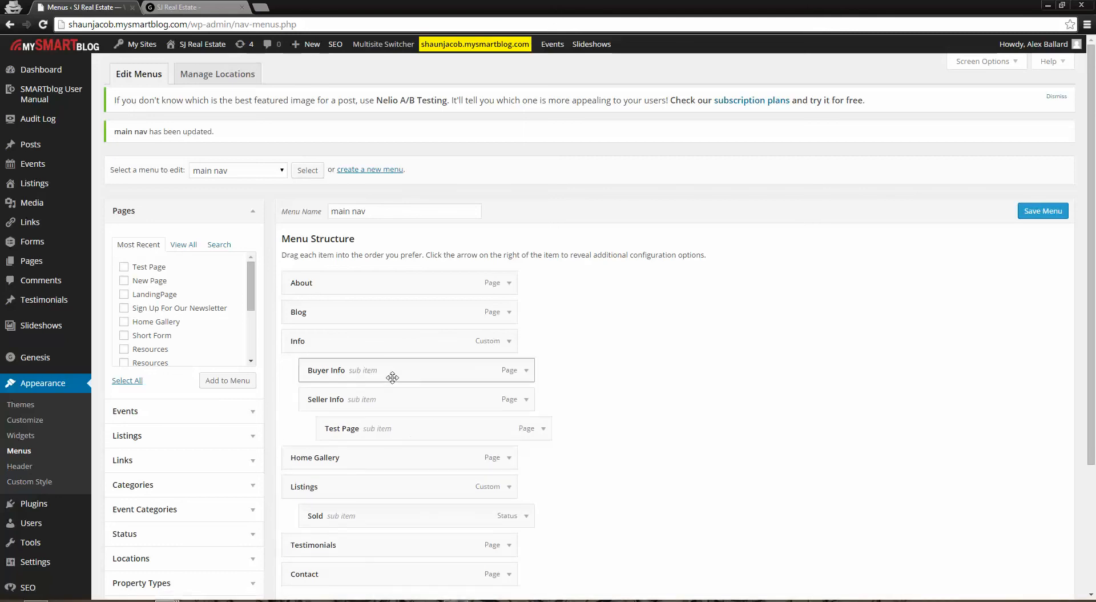
drag(352, 426, 354, 426)
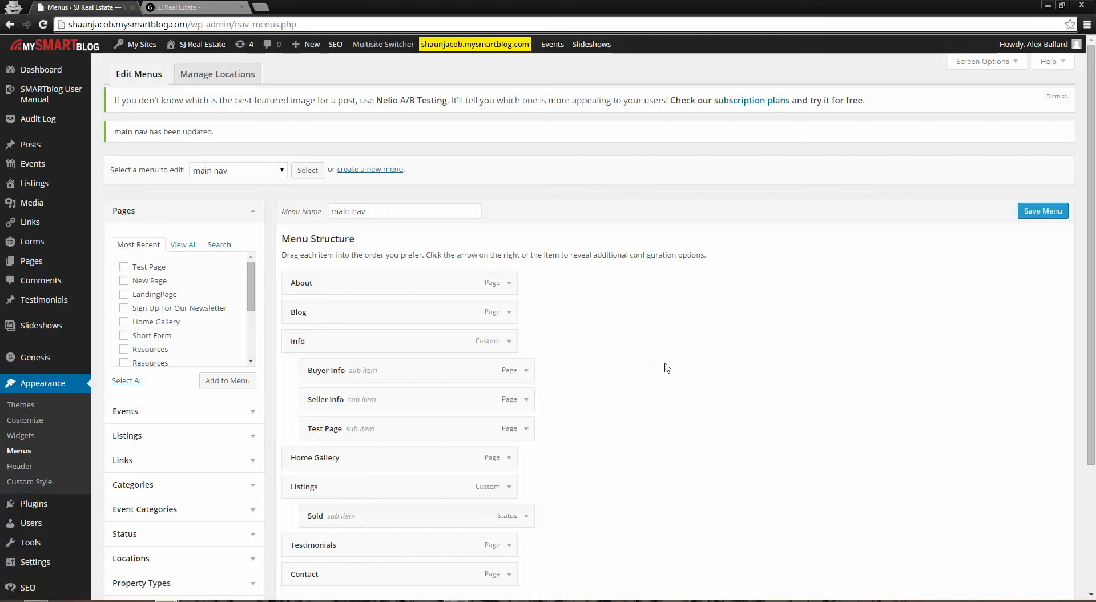
scroll(668, 367, down, 1)
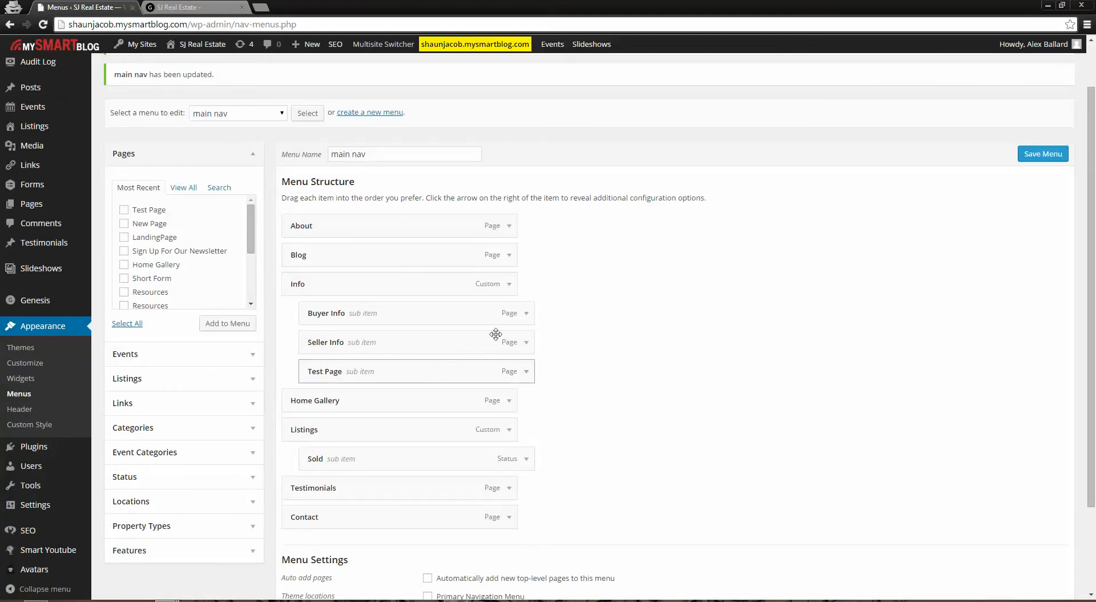
click(527, 372)
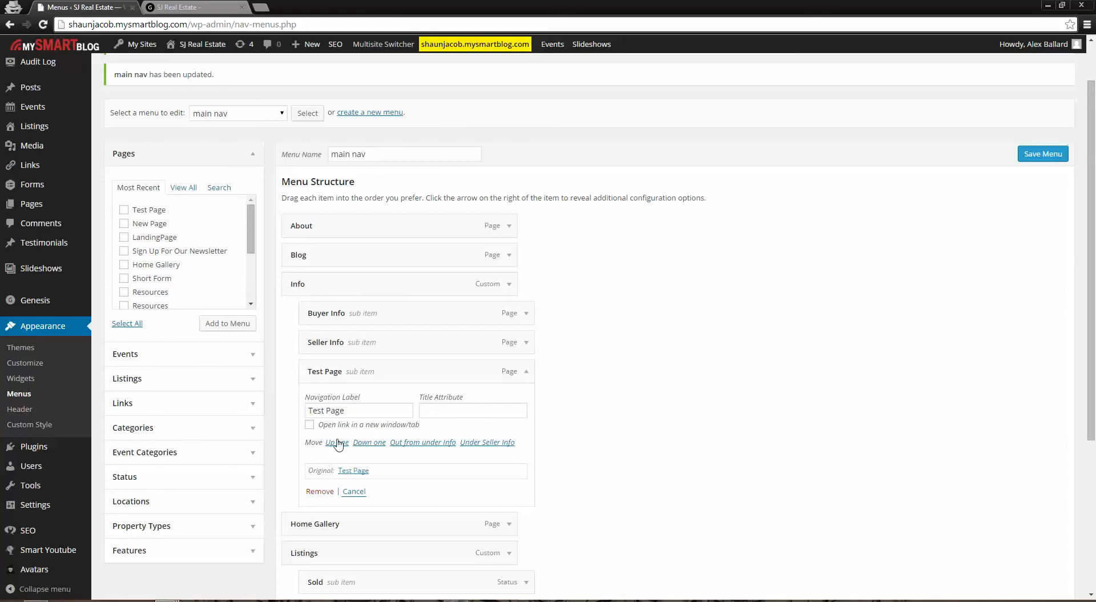
click(247, 409)
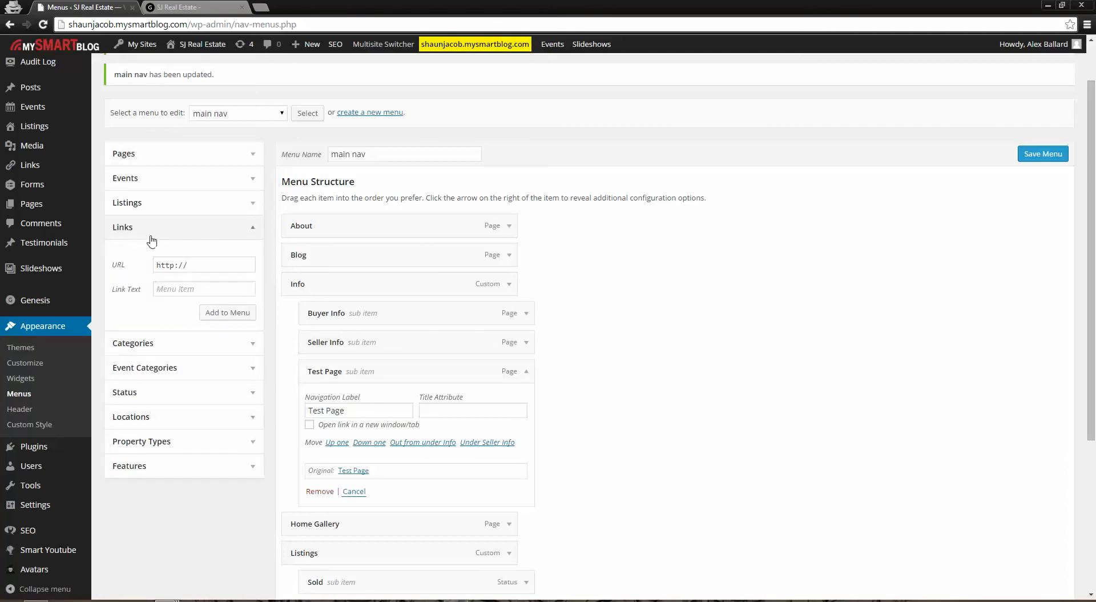
click(200, 228)
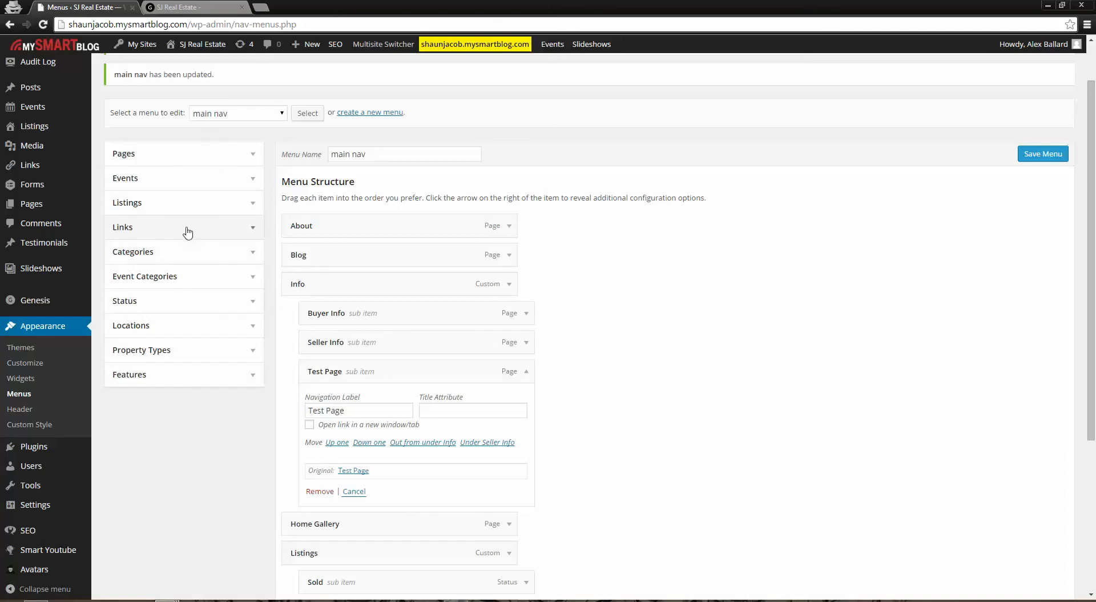
click(261, 228)
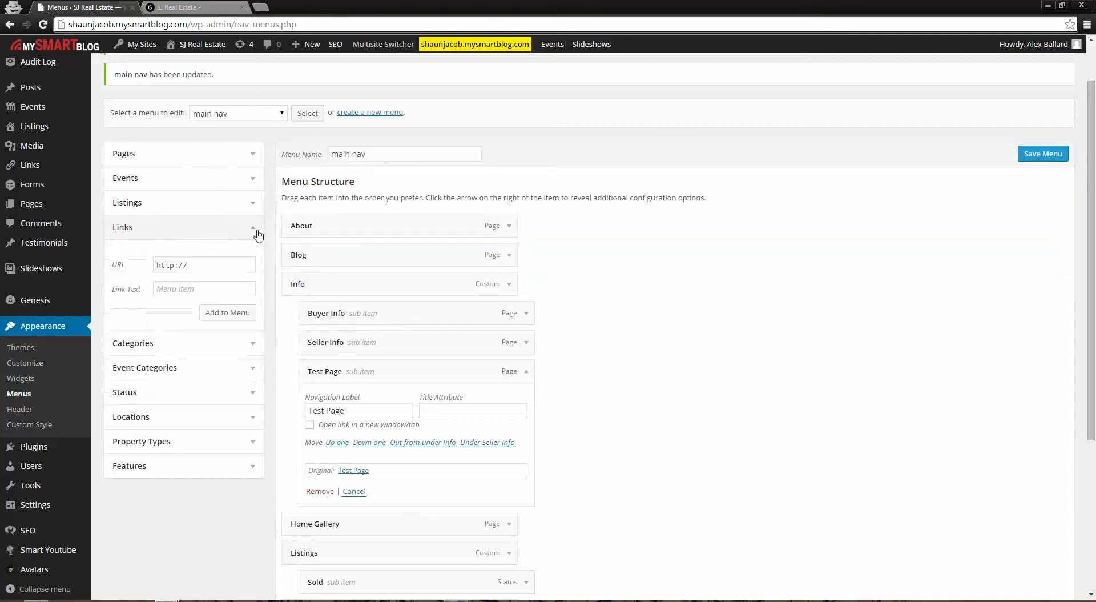
click(231, 315)
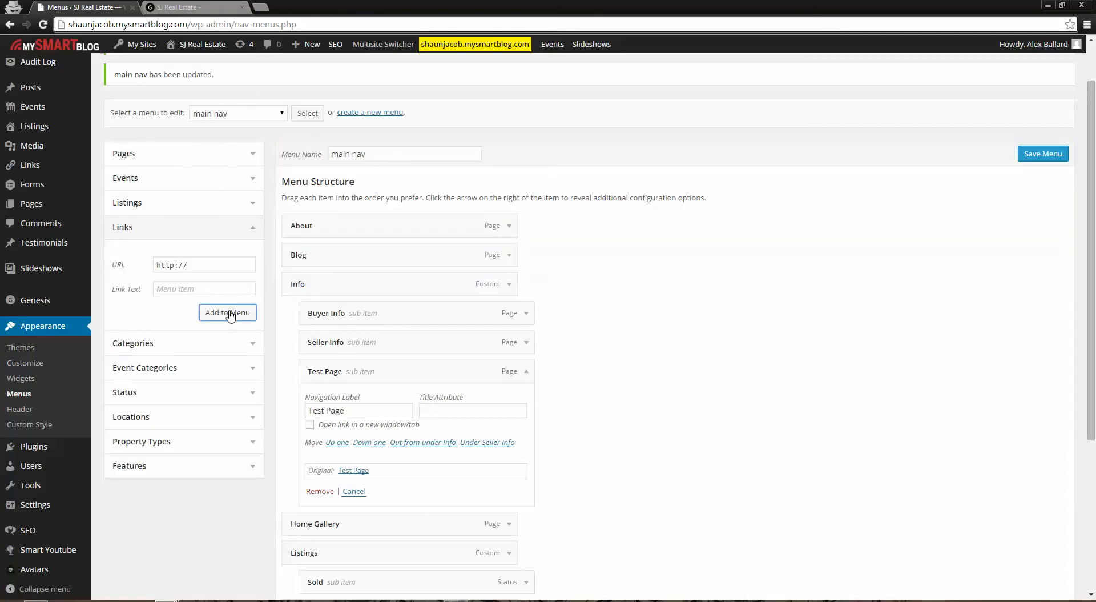
click(203, 268)
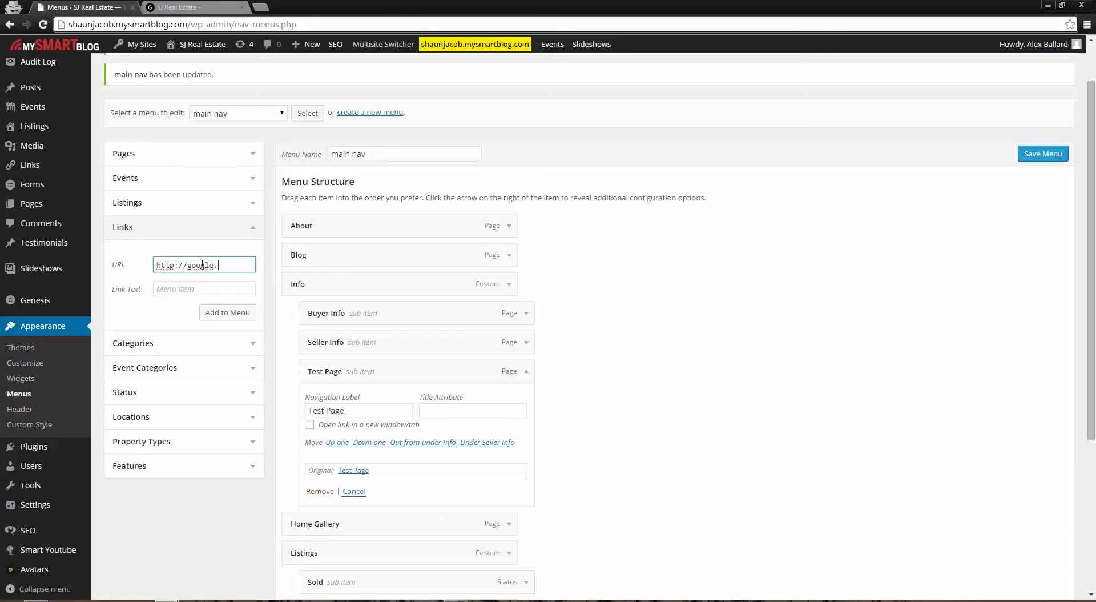
click(228, 315)
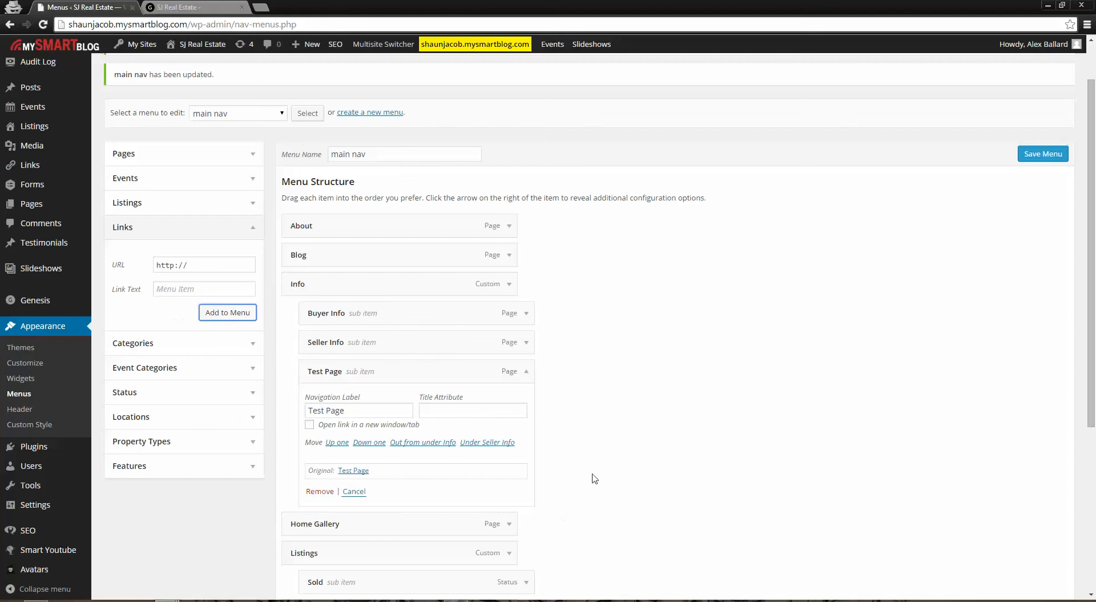
Check the new custom item in the menu structure and remove Test Page from "main nav"
scroll(592, 478, down, 4)
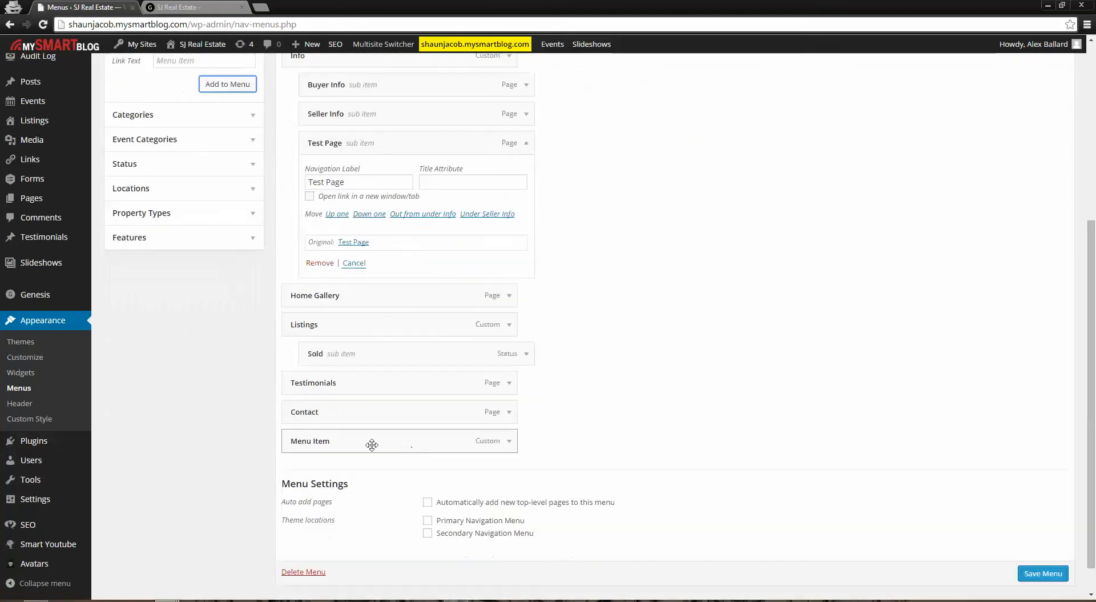
scroll(479, 341, up, 2)
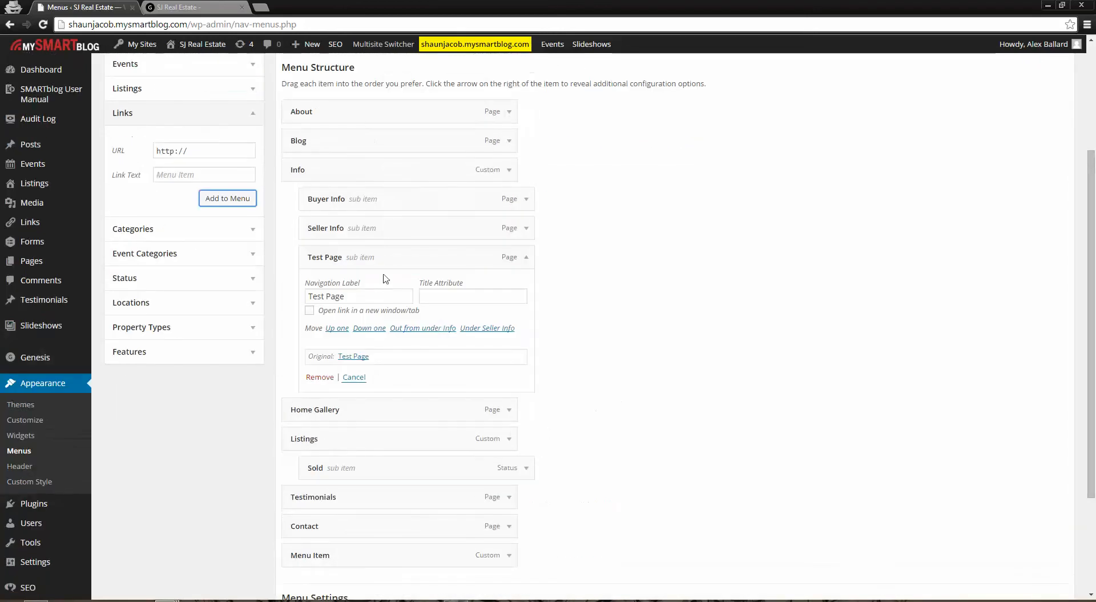
click(319, 377)
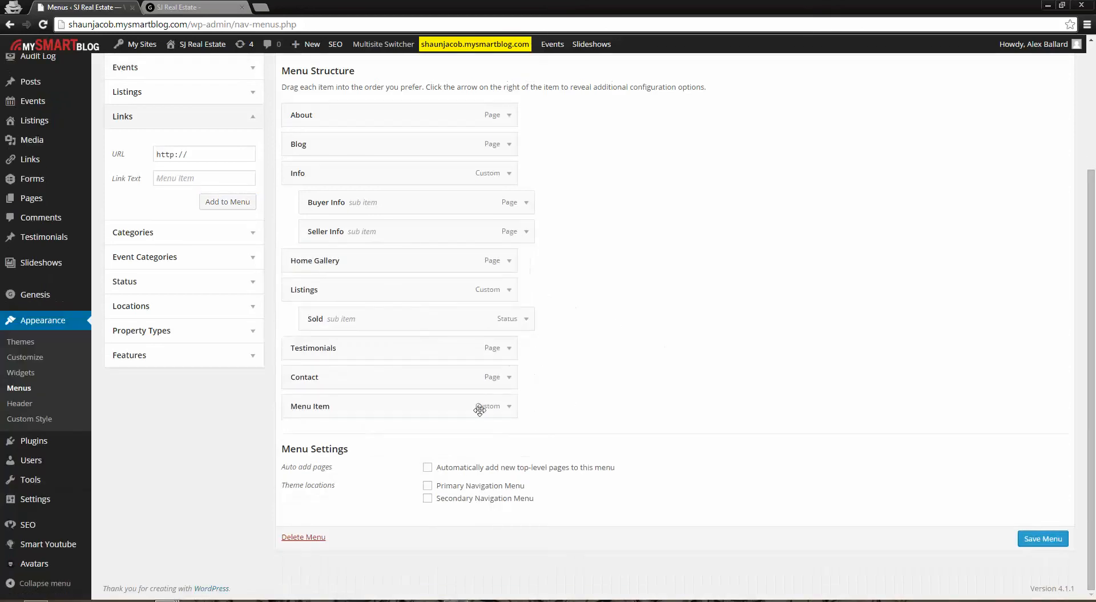
Set the custom link's navigation label to Google, make it open in a new window/tab, and save the menu
click(510, 407)
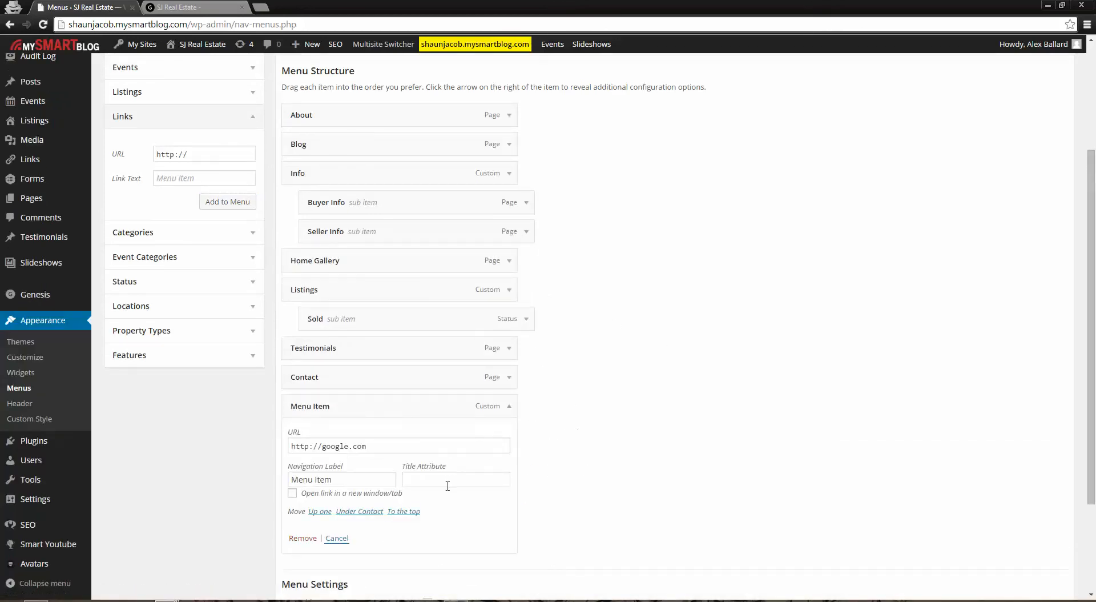
click(350, 479)
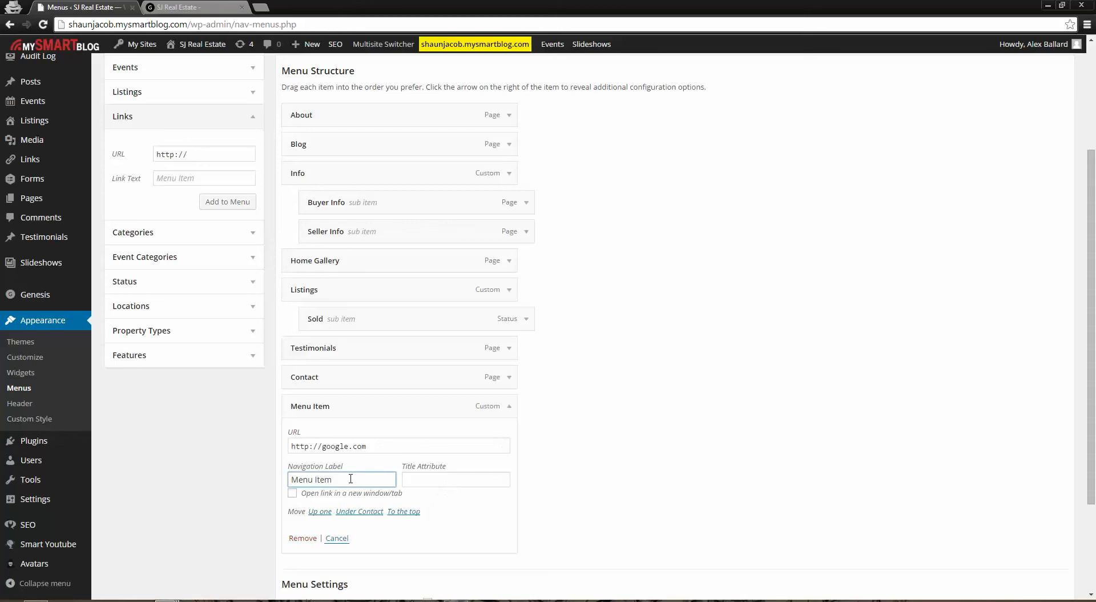
key(ctrl+a)
text(Google)
click(293, 494)
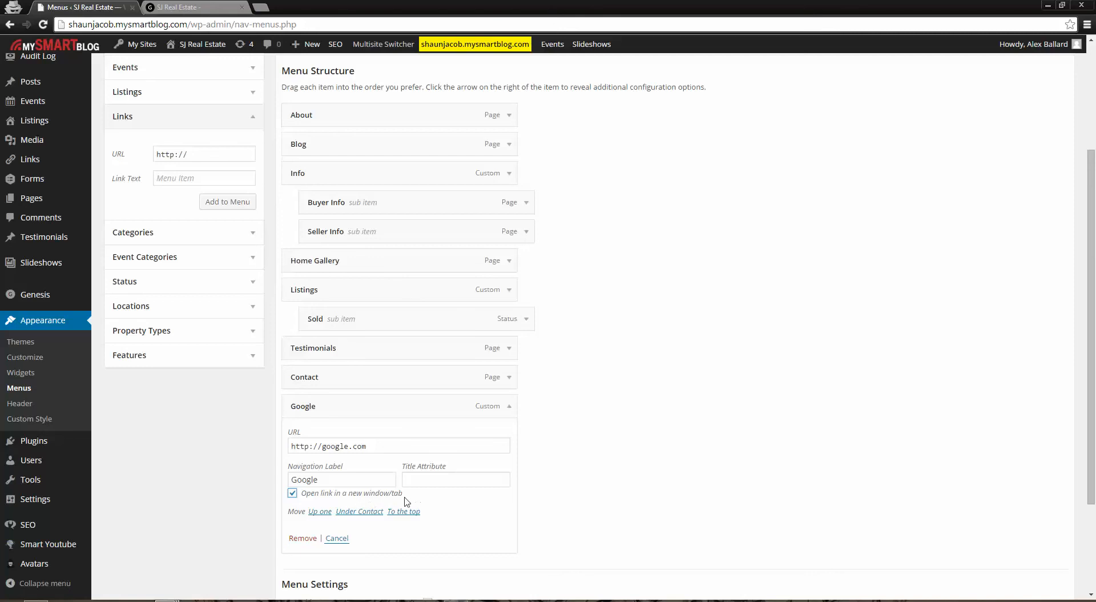
scroll(436, 513, down, 1)
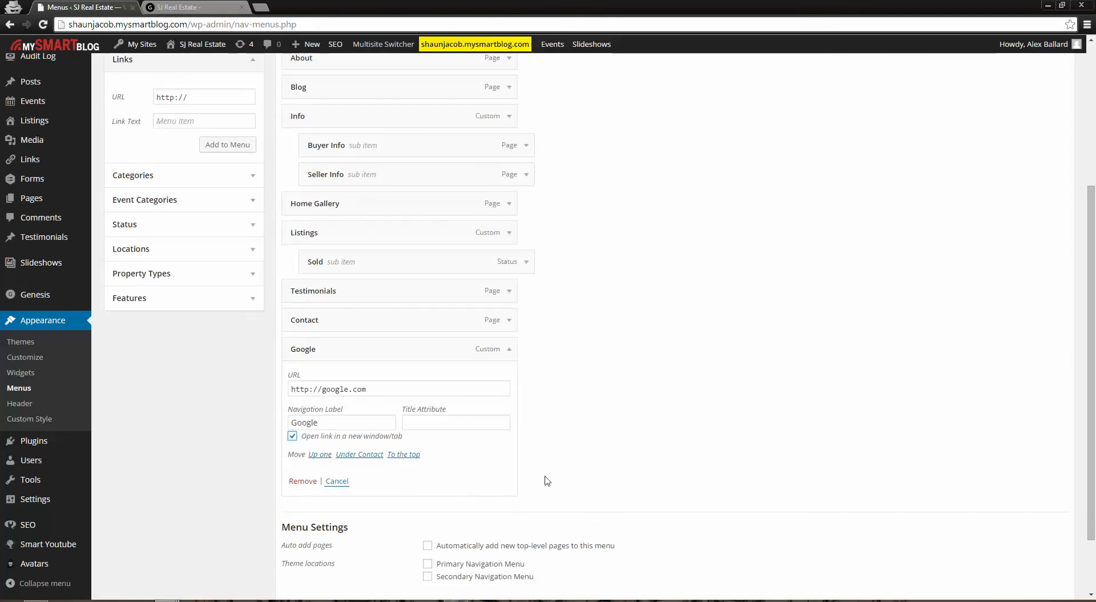
scroll(565, 465, down, 1)
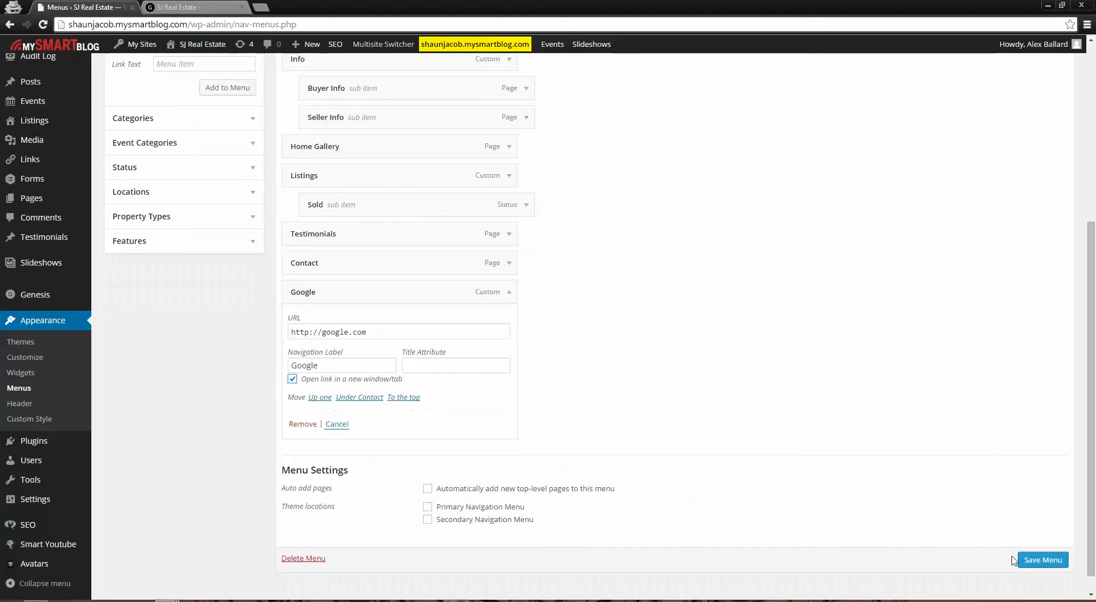
click(1044, 558)
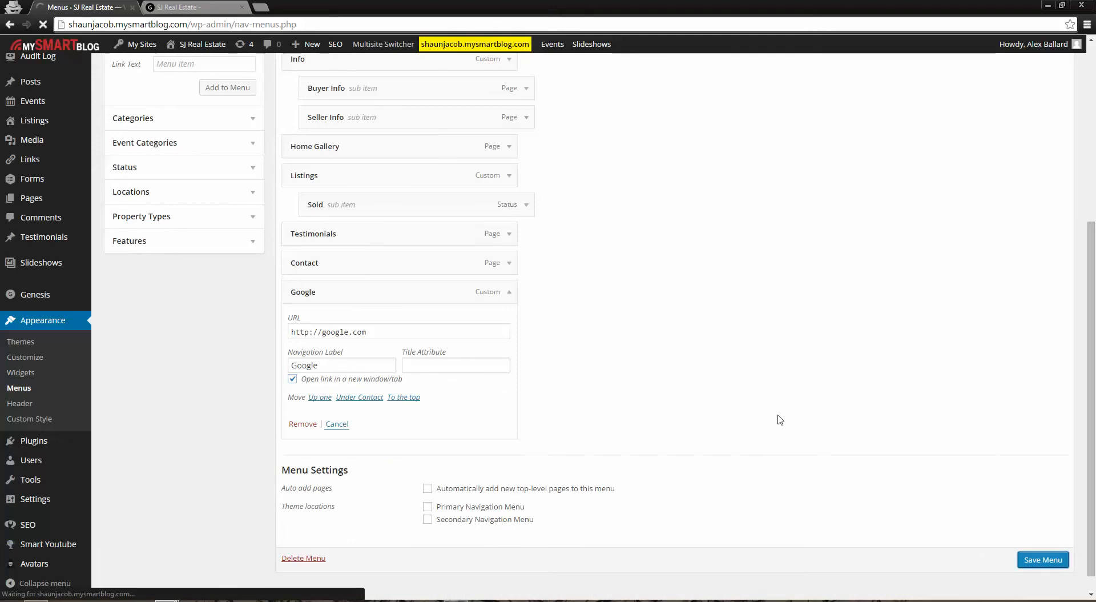
Check the updated navigation bar on the live homepage and follow its Google link
click(178, 7)
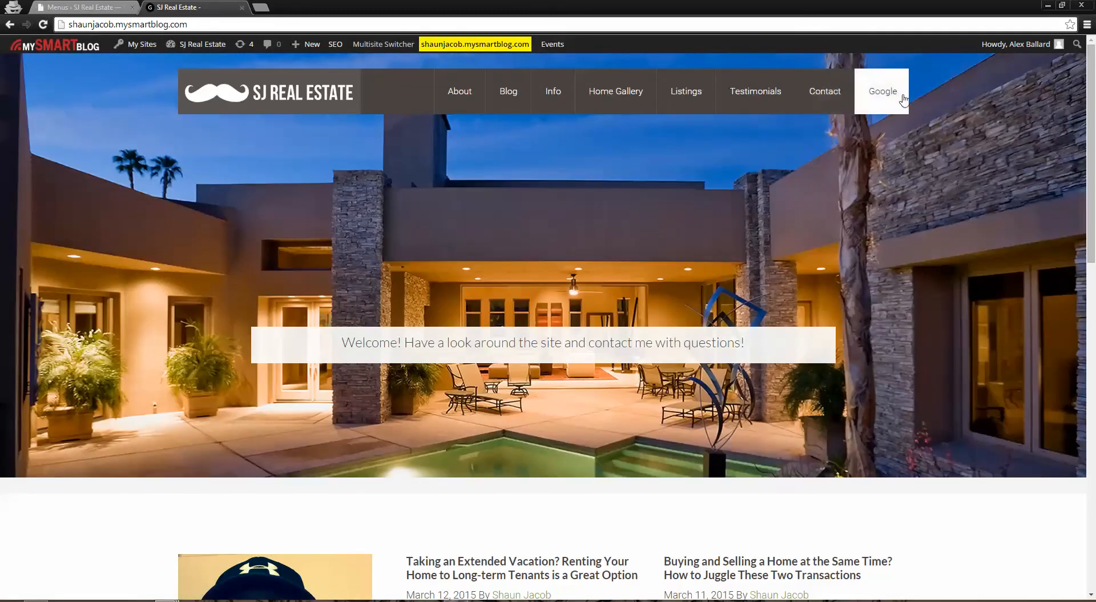
click(887, 99)
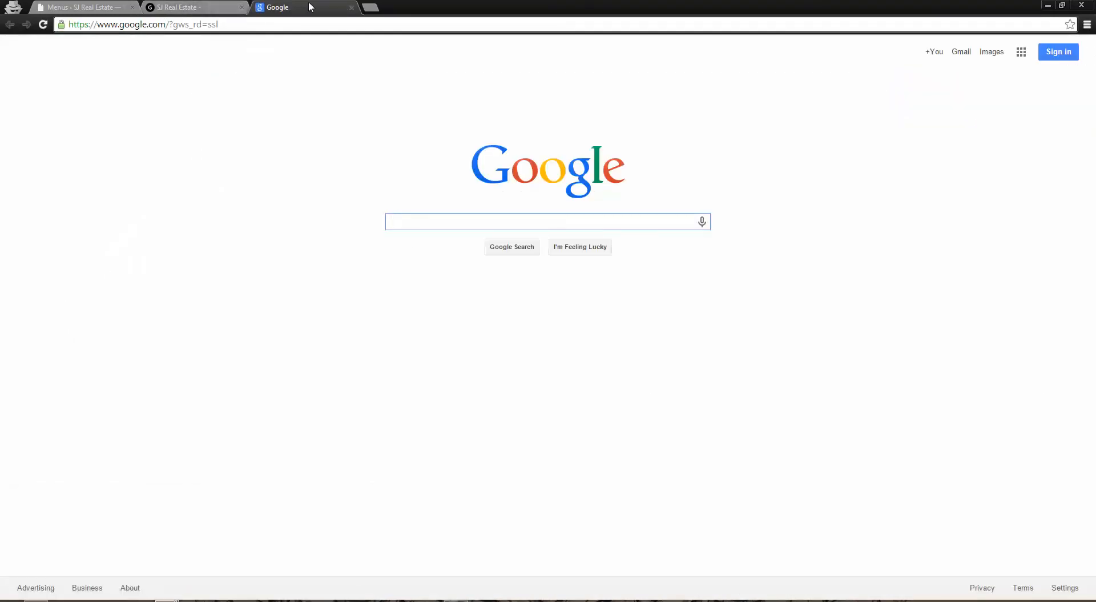
Close the Google page, remove the Google custom link from the "main nav" menu, and save the menu
click(352, 7)
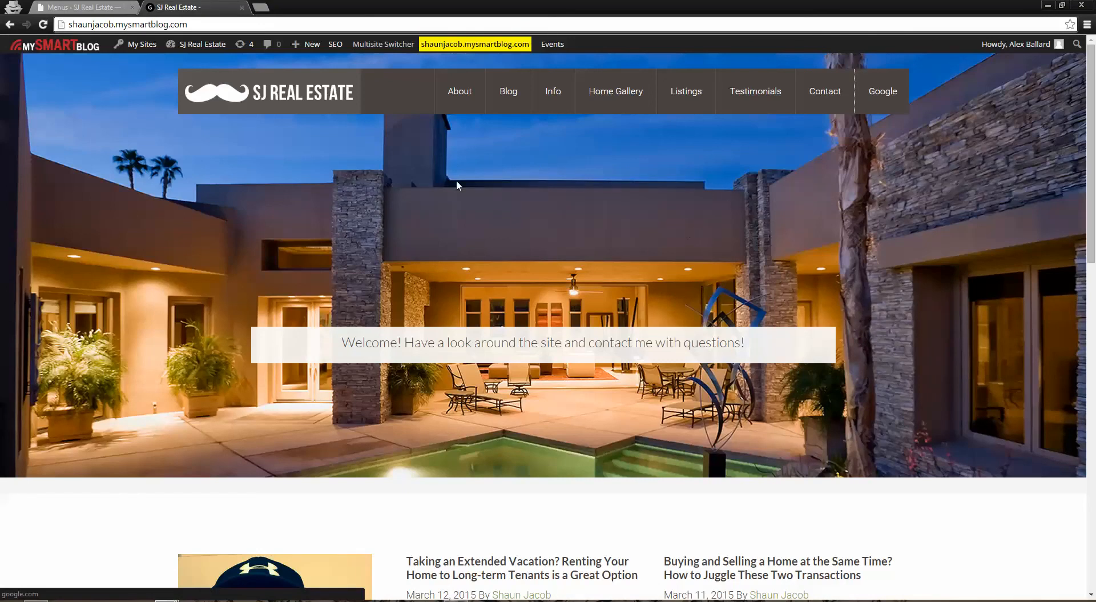
click(99, 8)
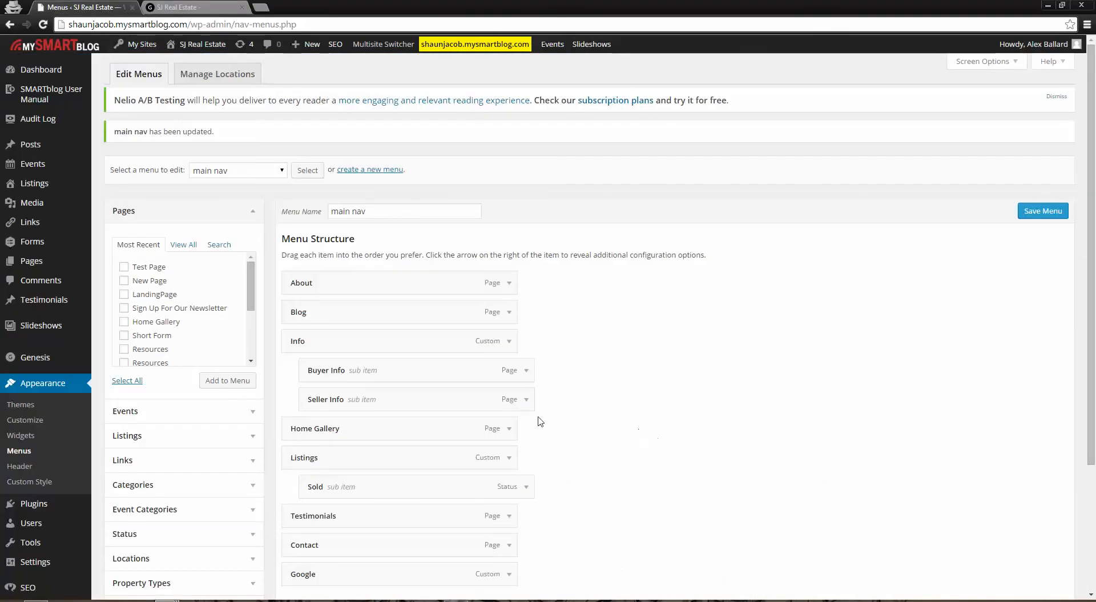
scroll(656, 491, down, 3)
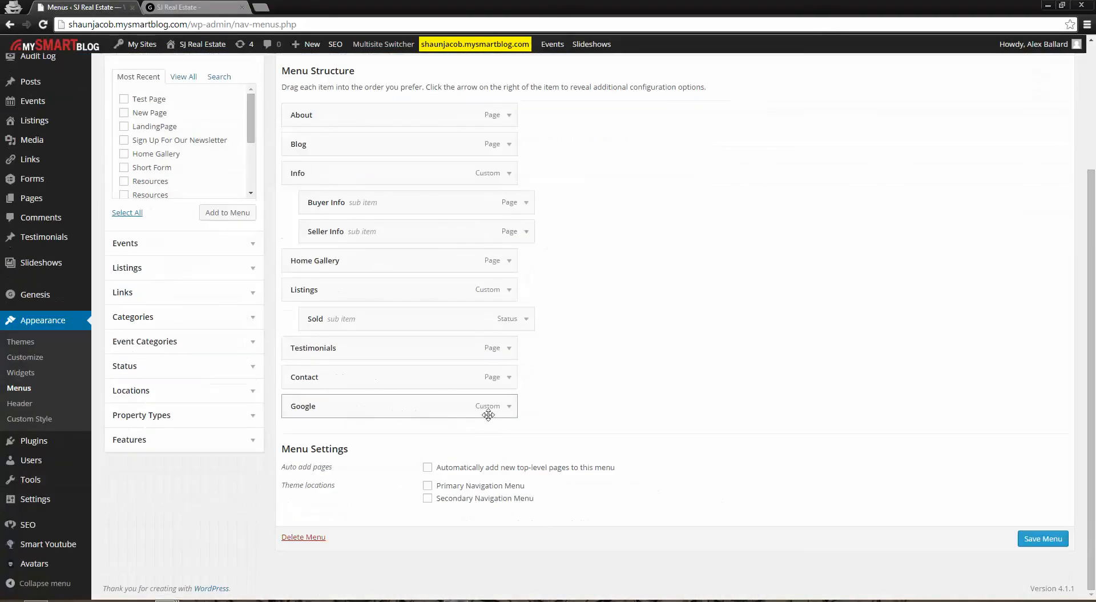
click(510, 406)
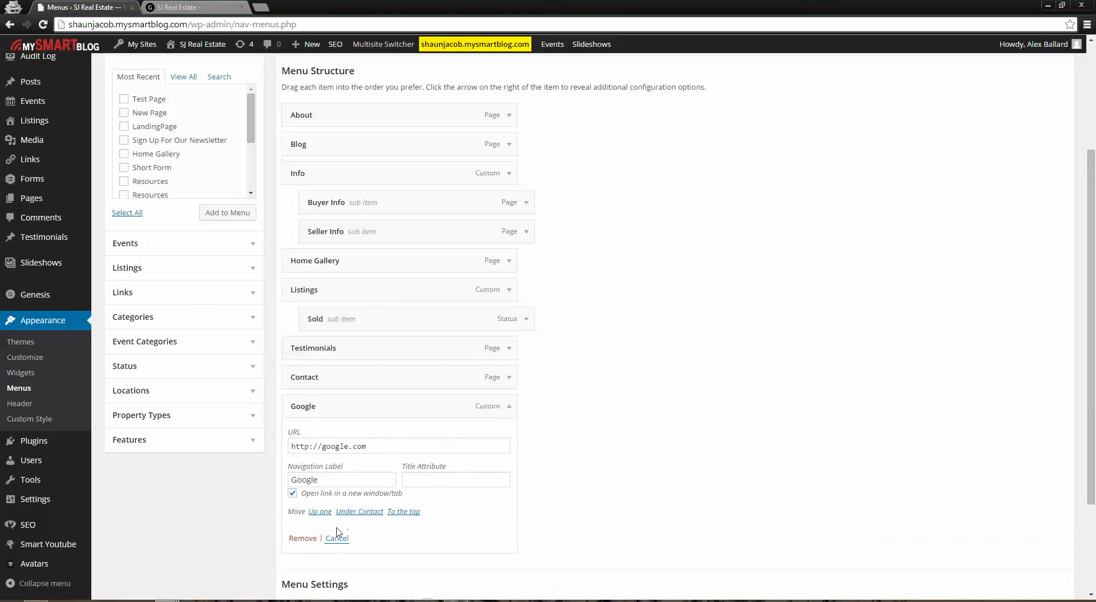
click(303, 538)
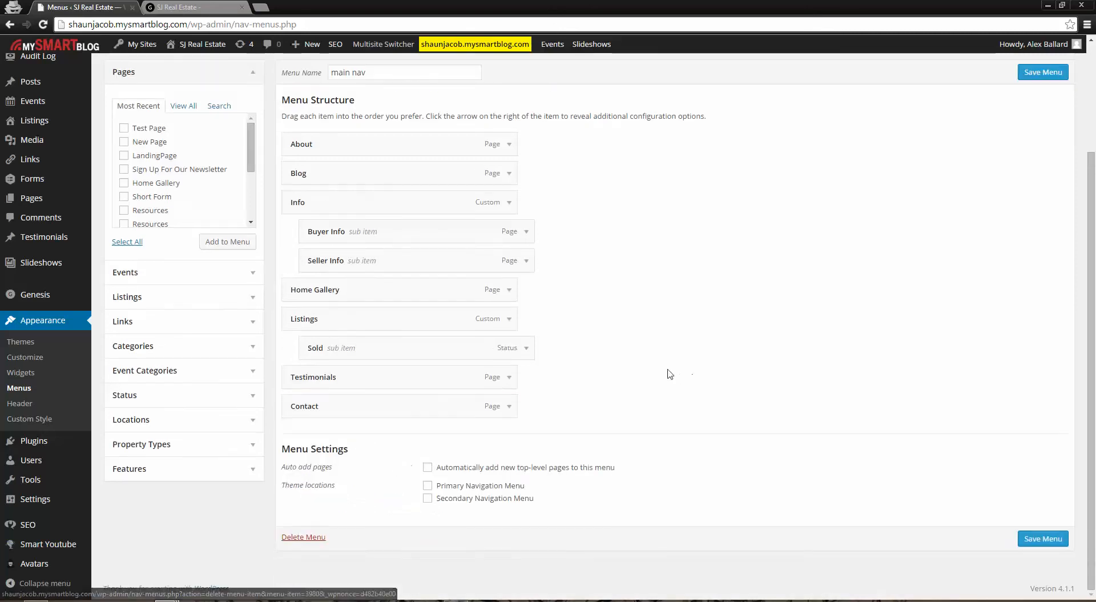
click(1039, 541)
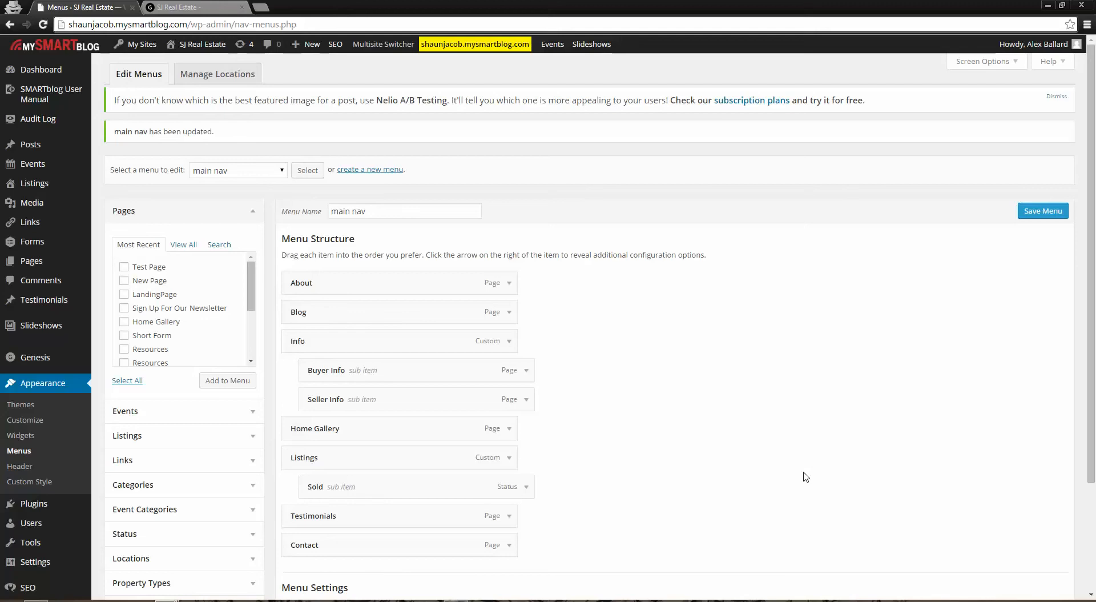
Open the Testimonials page on the live site and look through the published testimonials
click(226, 7)
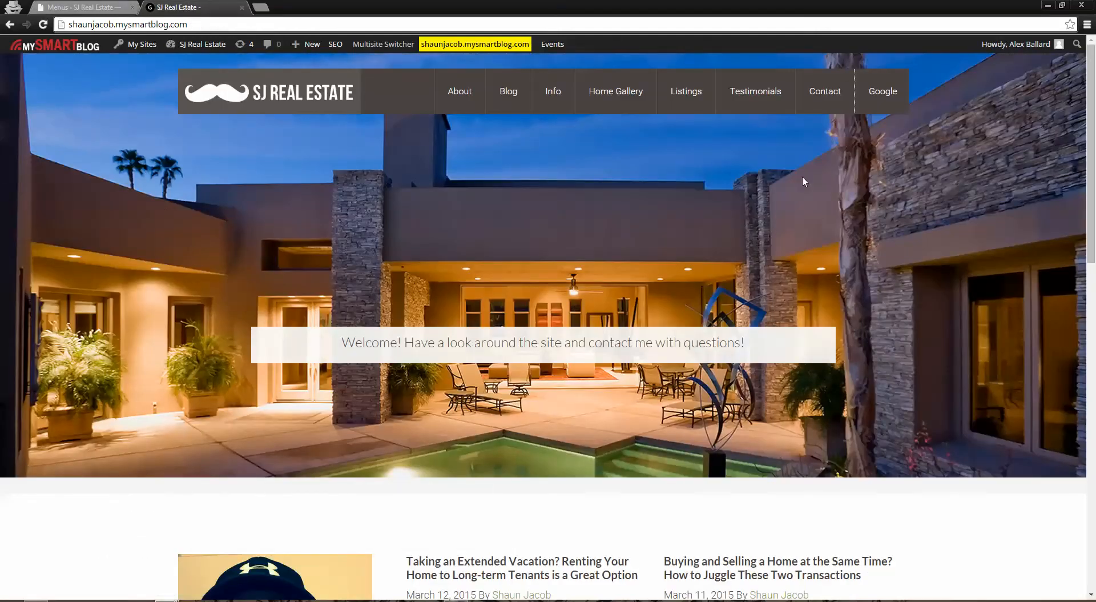
click(764, 99)
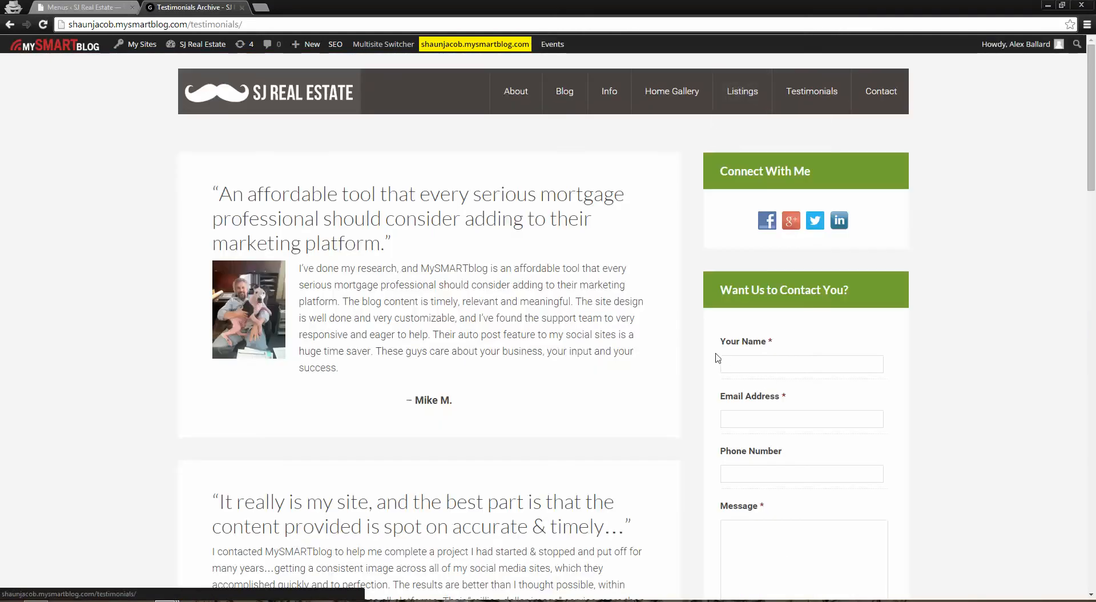
scroll(511, 386, down, 1)
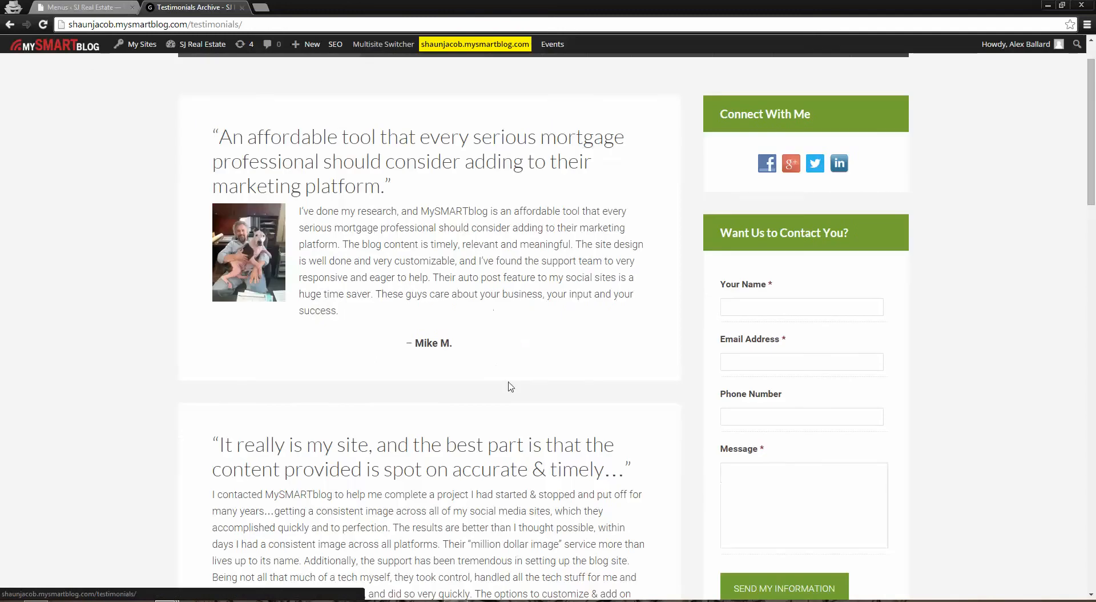
scroll(257, 245, down, 13)
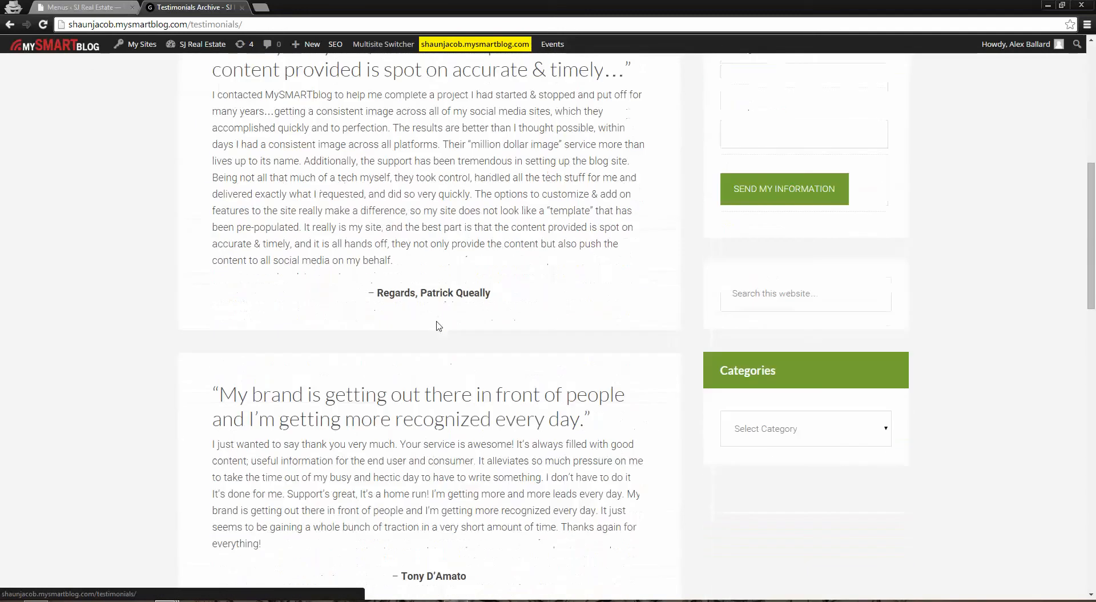
scroll(556, 391, up, 13)
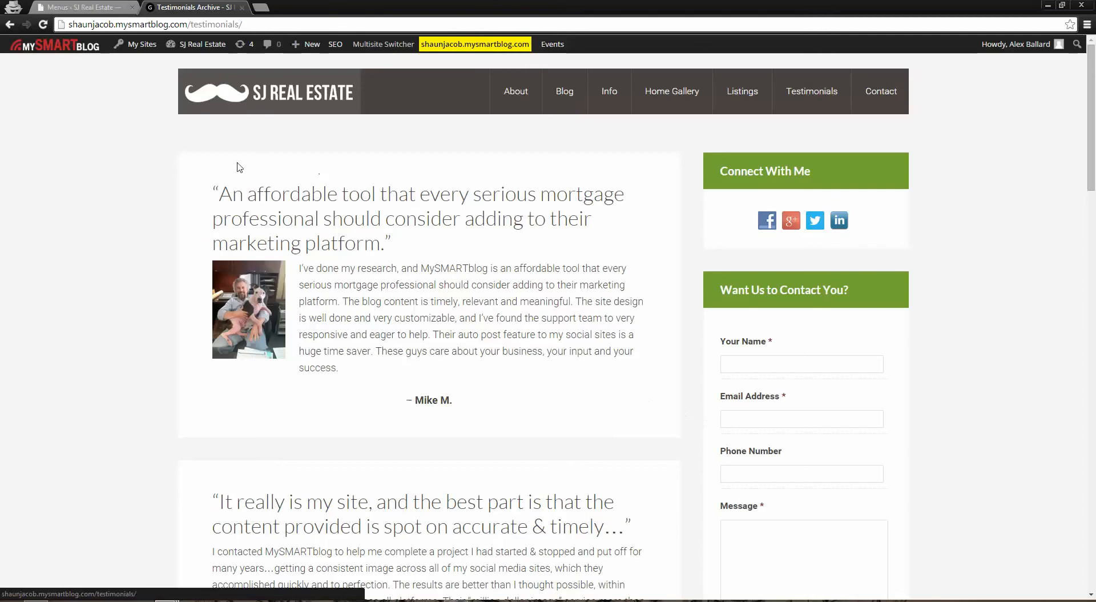
scroll(616, 445, down, 5)
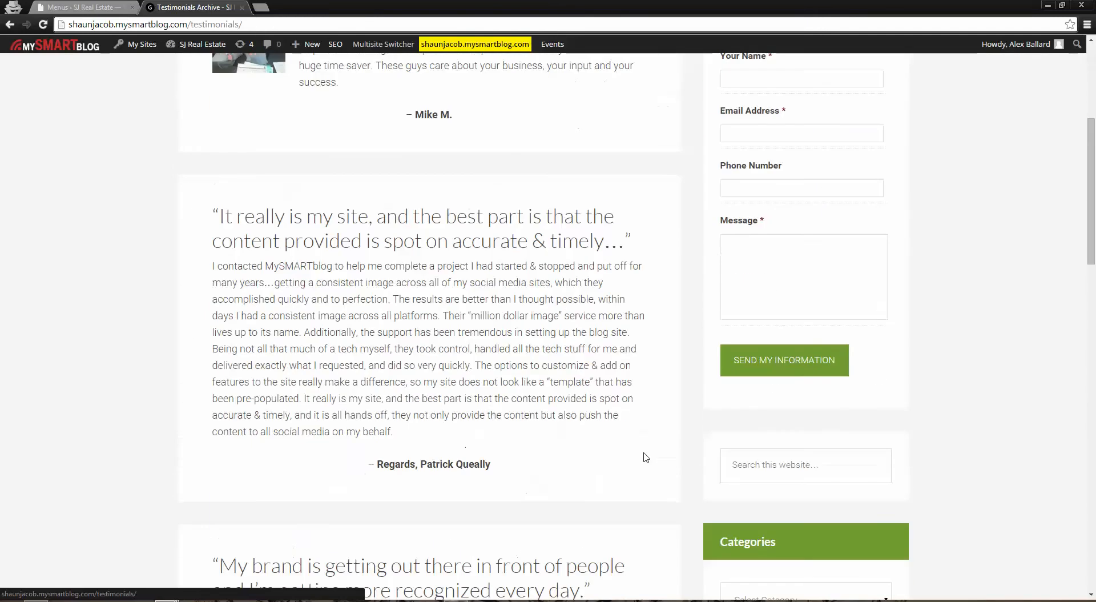
scroll(267, 503, down, 5)
scroll(286, 507, up, 9)
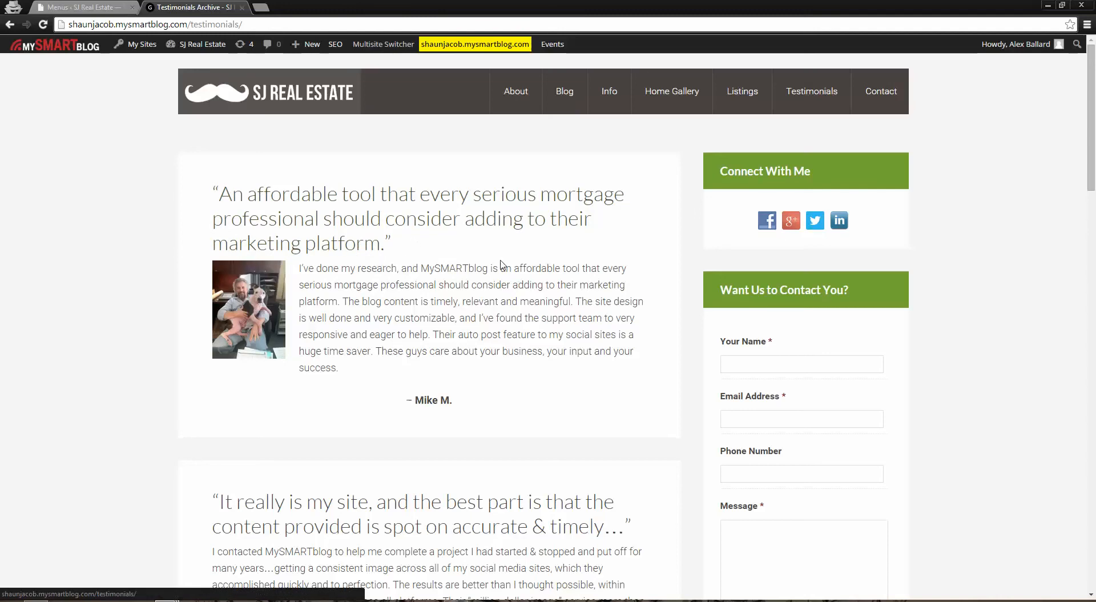
Open the Testimonials list in the admin area and look through all its entries
click(114, 8)
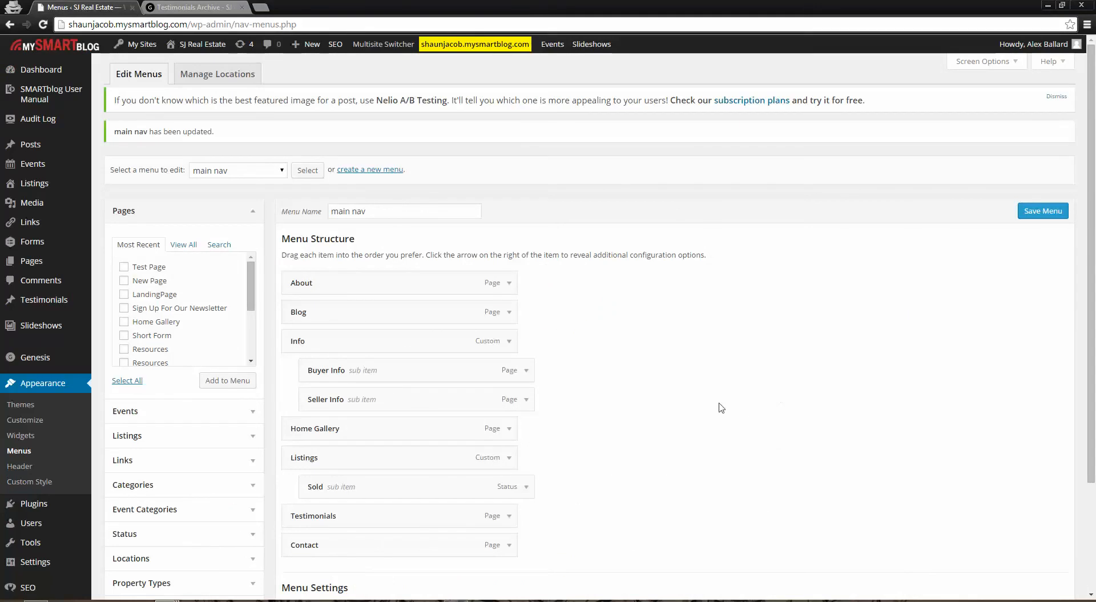
mouse_move(18, 300)
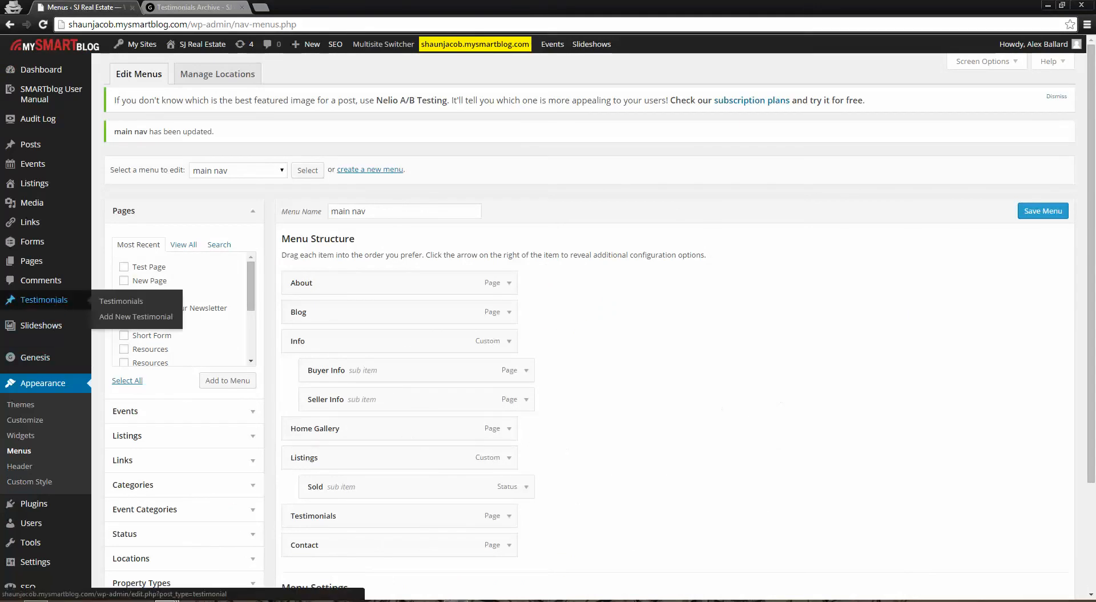
click(40, 303)
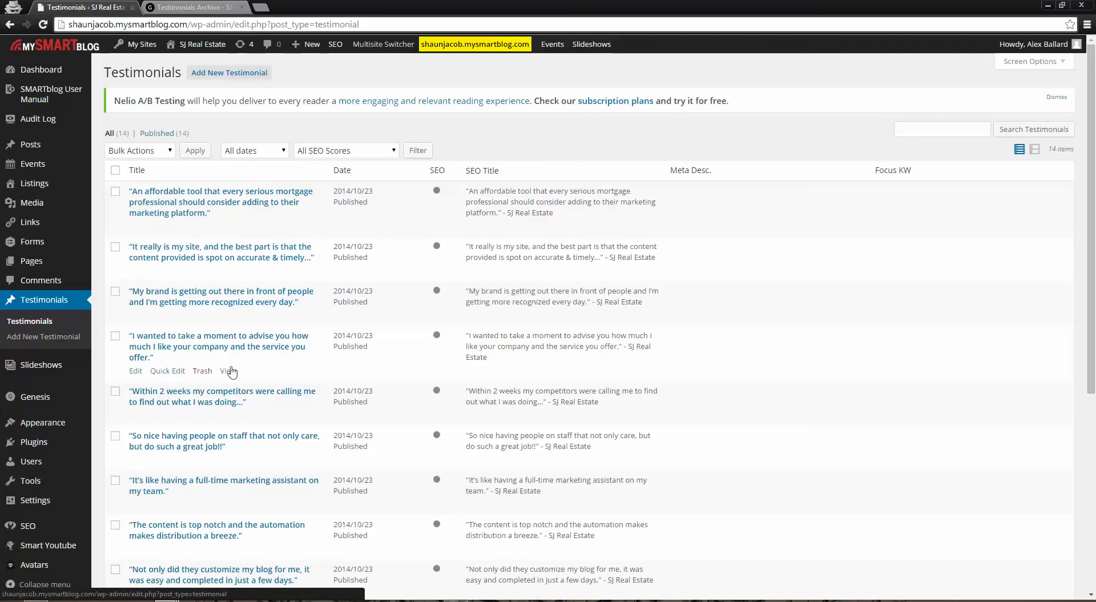
scroll(228, 454, down, 6)
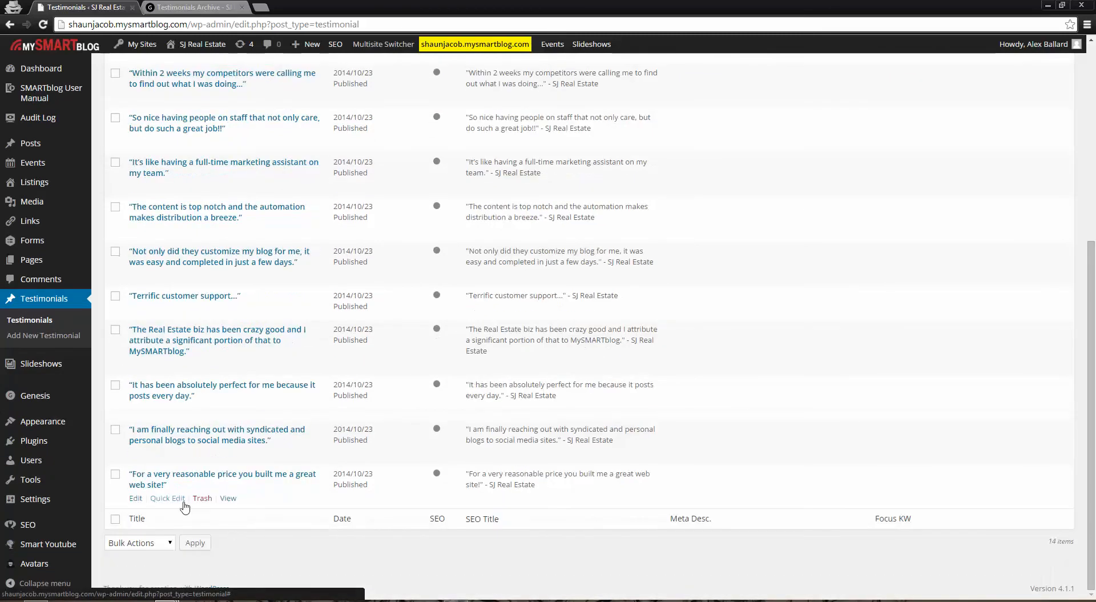
scroll(213, 515, up, 6)
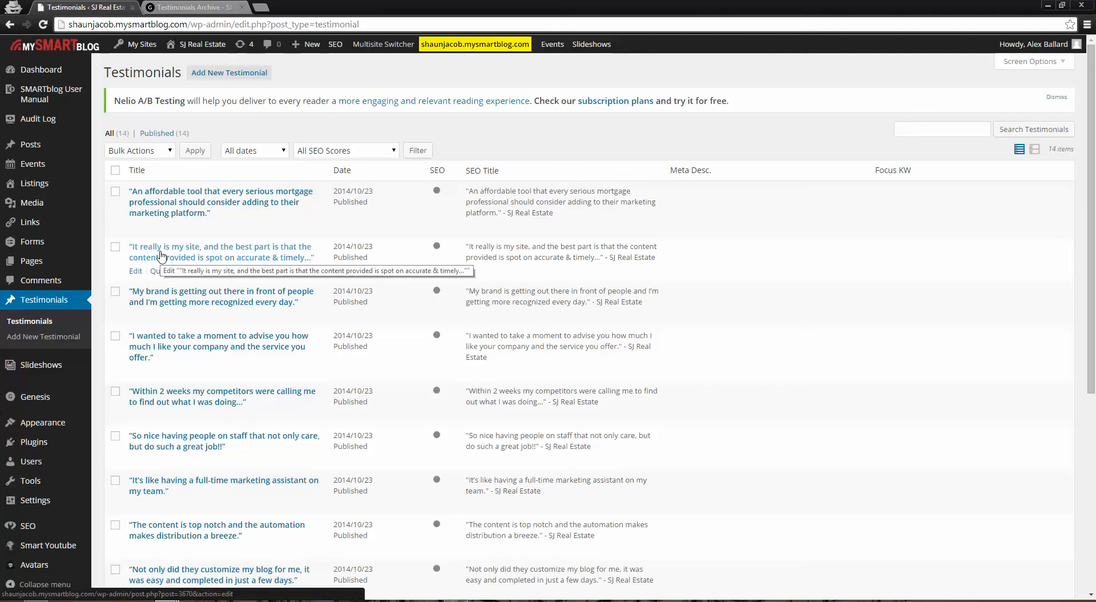
Compare the testimonial entries with the live Testimonials page and open a blank new testimonial in the admin area
click(193, 6)
scroll(484, 462, down, 15)
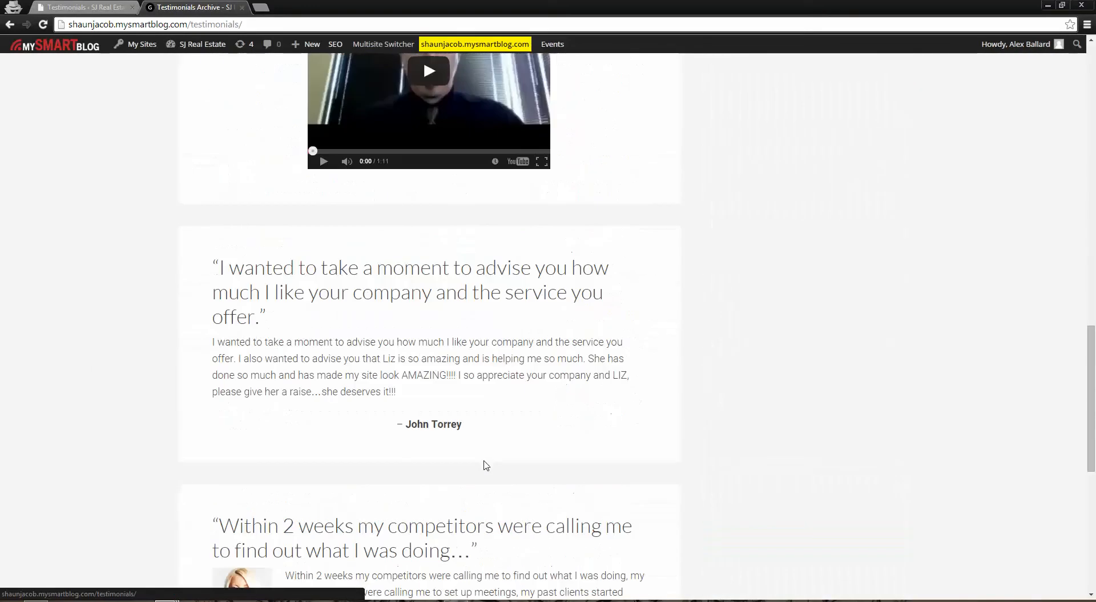
scroll(484, 471, up, 5)
scroll(484, 471, up, 13)
click(120, 6)
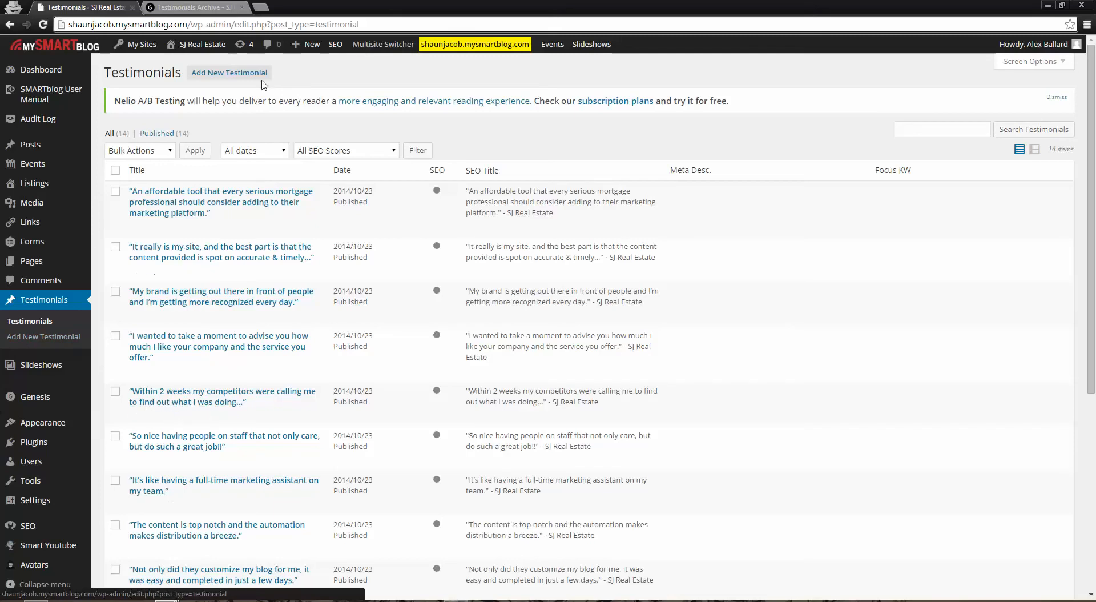
click(238, 74)
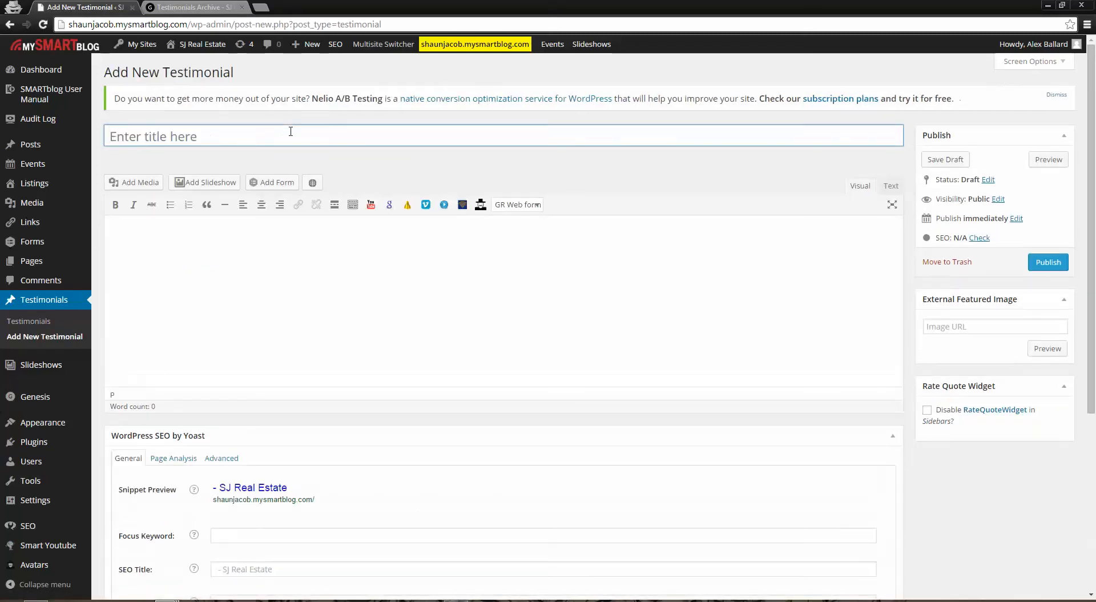
Review the titles and body text of the live testimonials against the blank testimonial's title and content fields
click(192, 7)
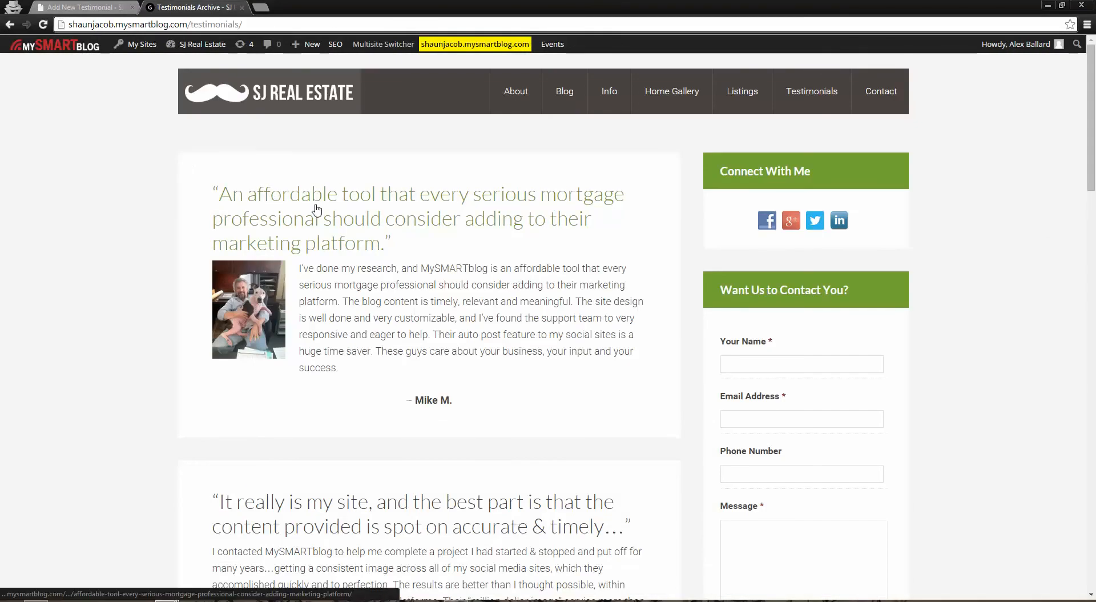
scroll(588, 422, down, 2)
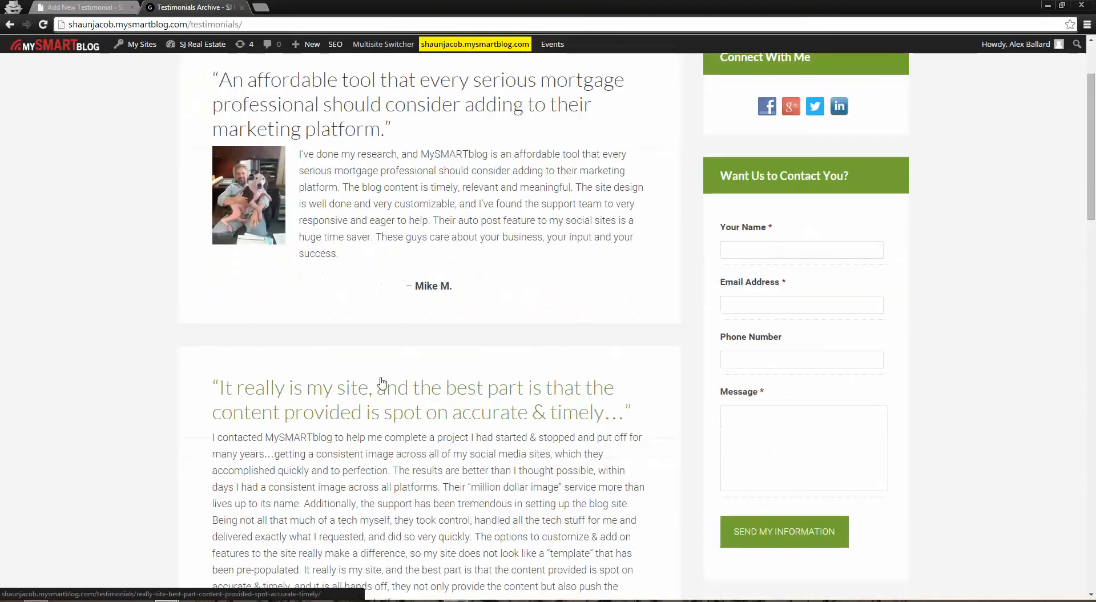
scroll(537, 419, down, 5)
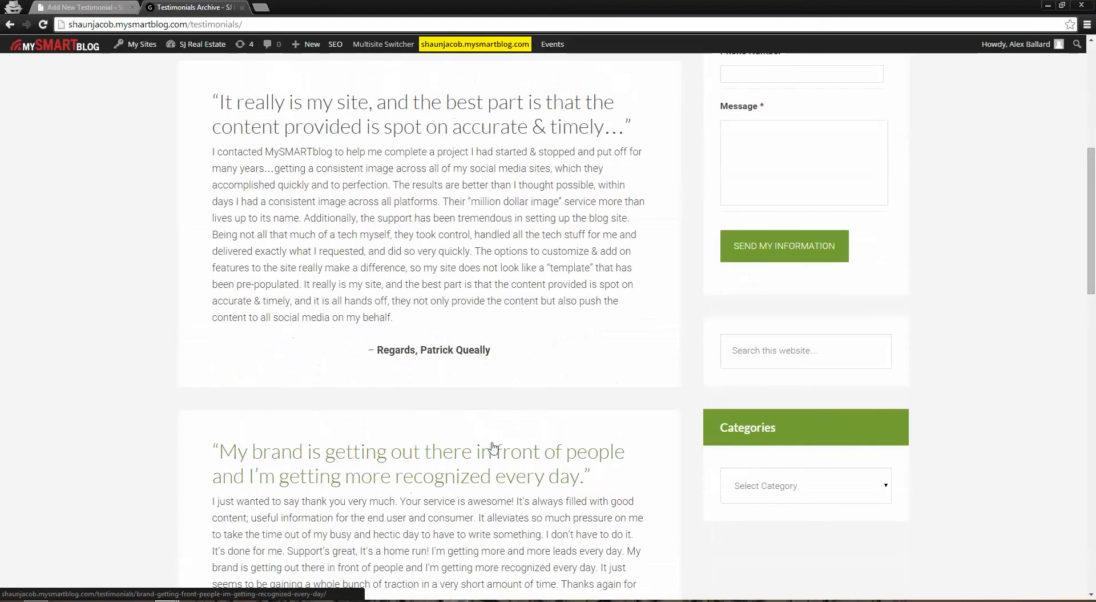
scroll(486, 448, up, 6)
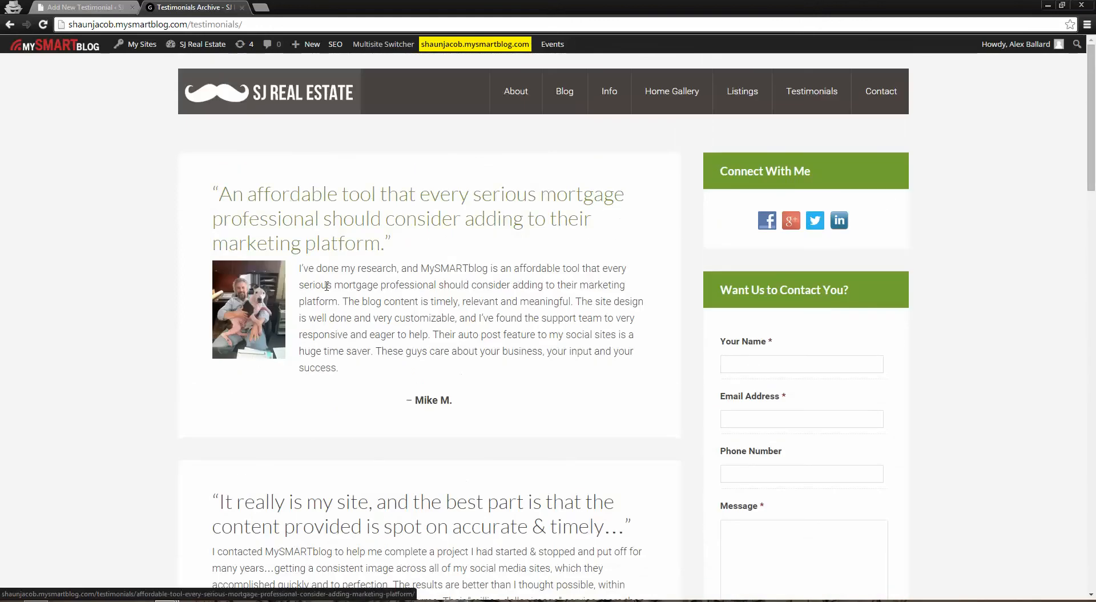
scroll(309, 390, down, 2)
click(80, 7)
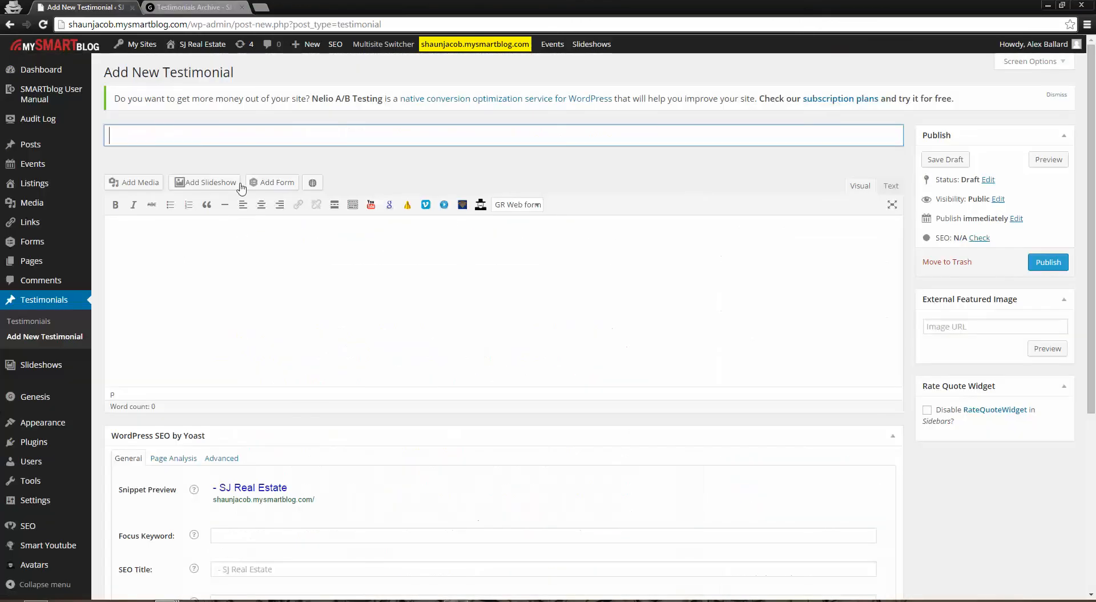
click(326, 335)
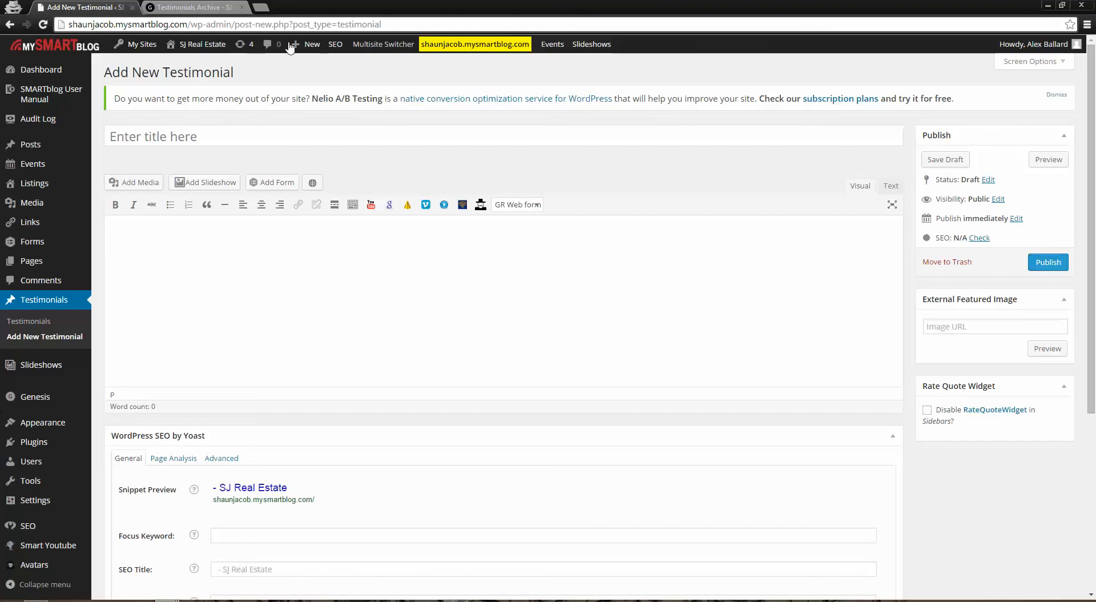
Check the live site's navigation bar and its Testimonials entry, and return to the blank testimonial form
click(166, 6)
scroll(539, 285, up, 3)
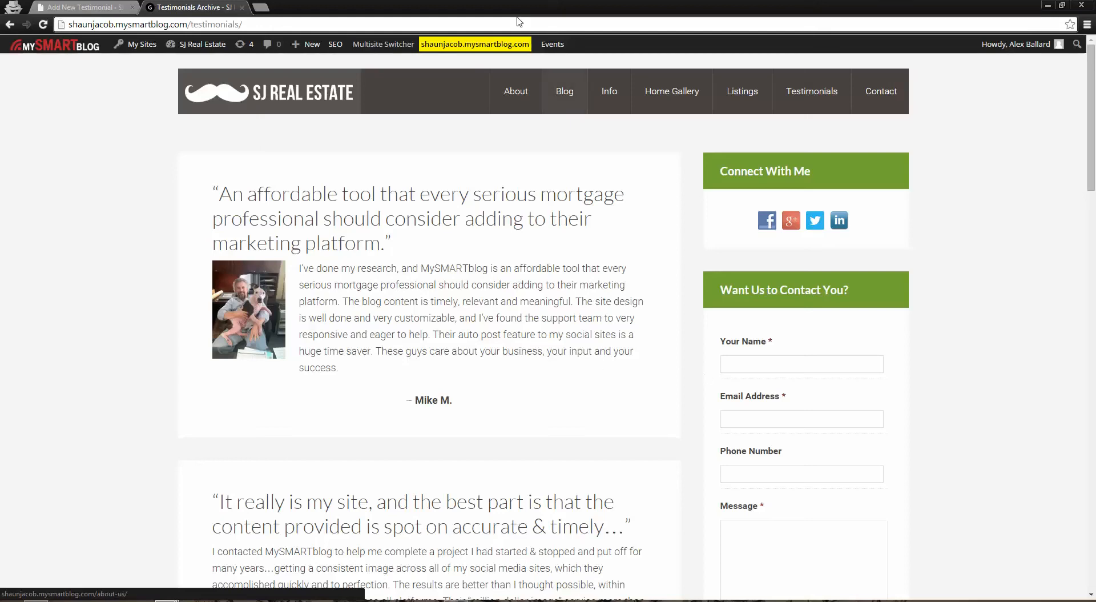
click(85, 7)
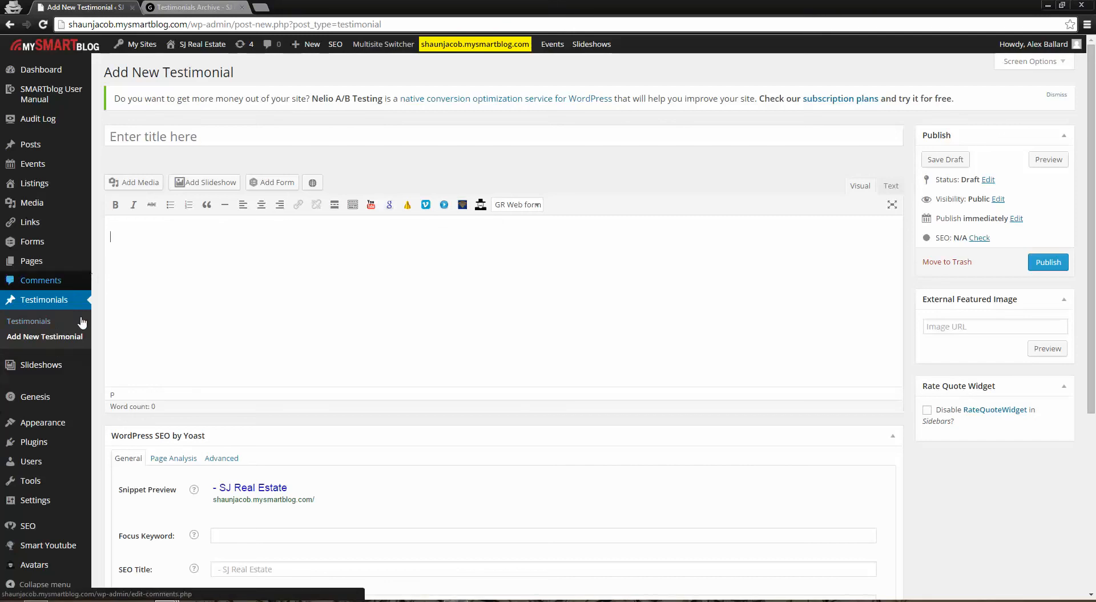
click(202, 5)
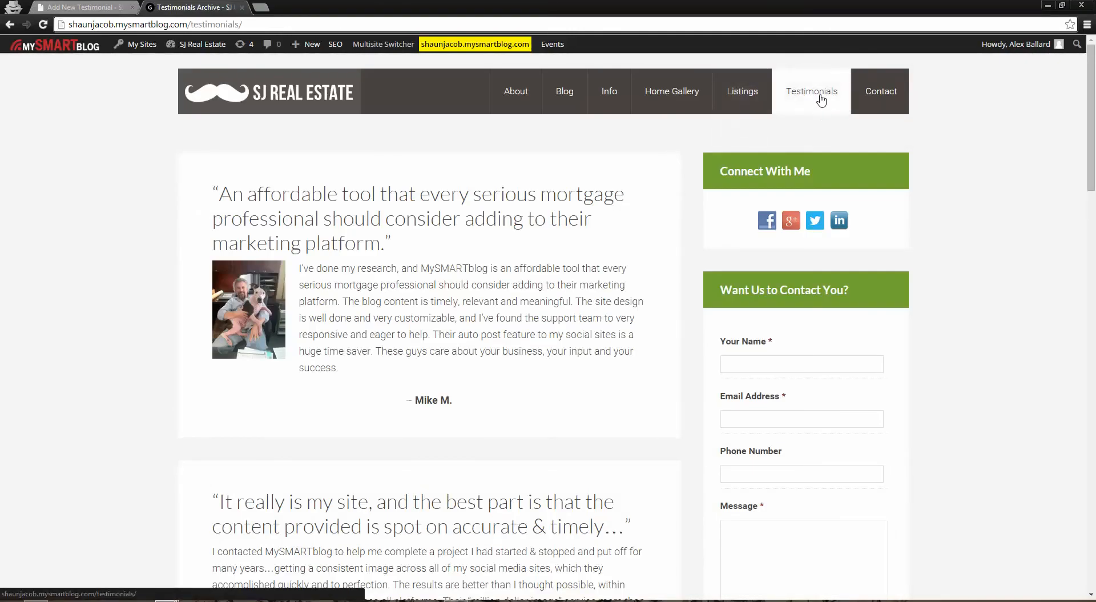
click(59, 5)
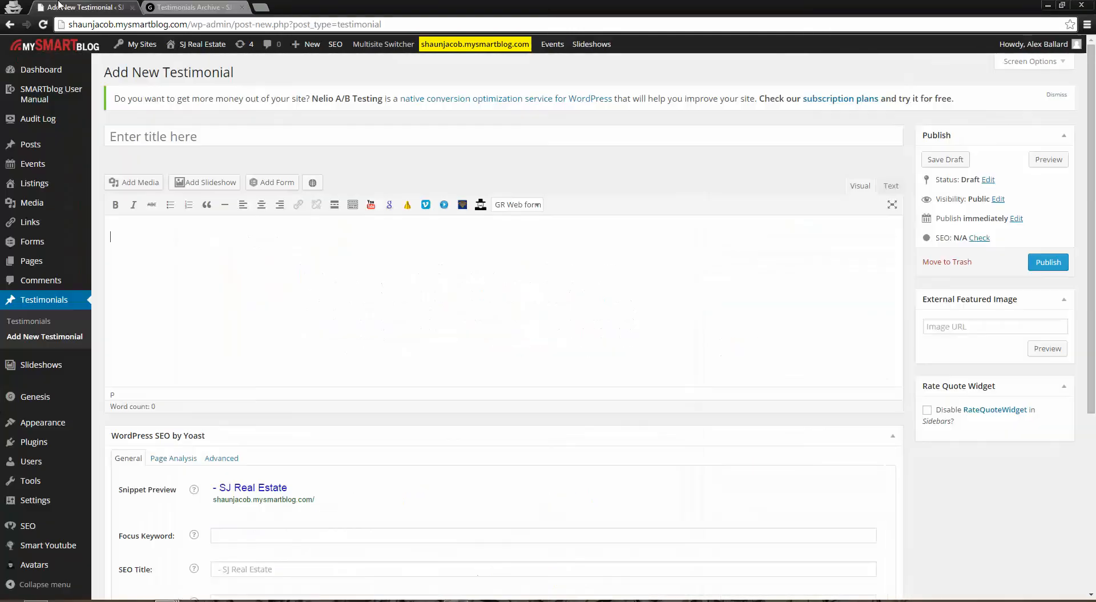
Open the menu editor to examine the "main nav" structure and return to the live Testimonials page
mouse_move(23, 425)
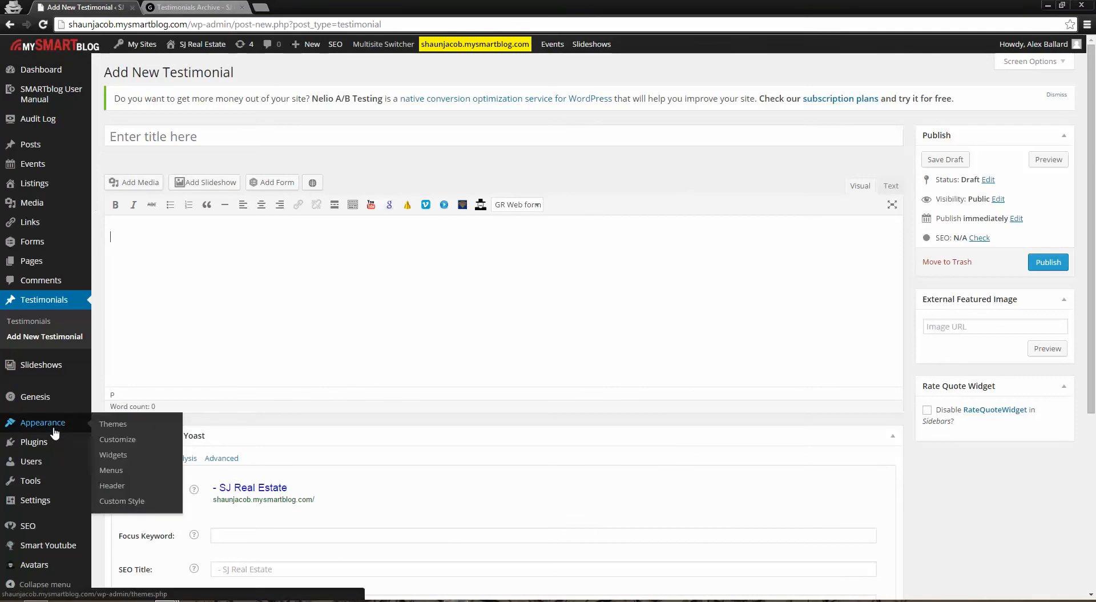
click(122, 471)
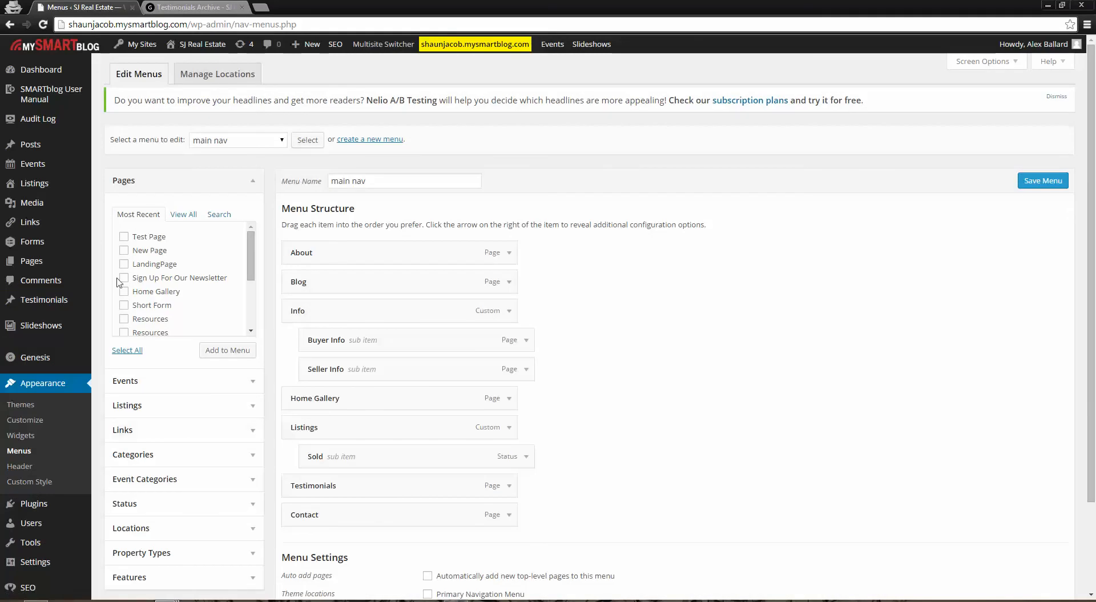
mouse_move(31, 264)
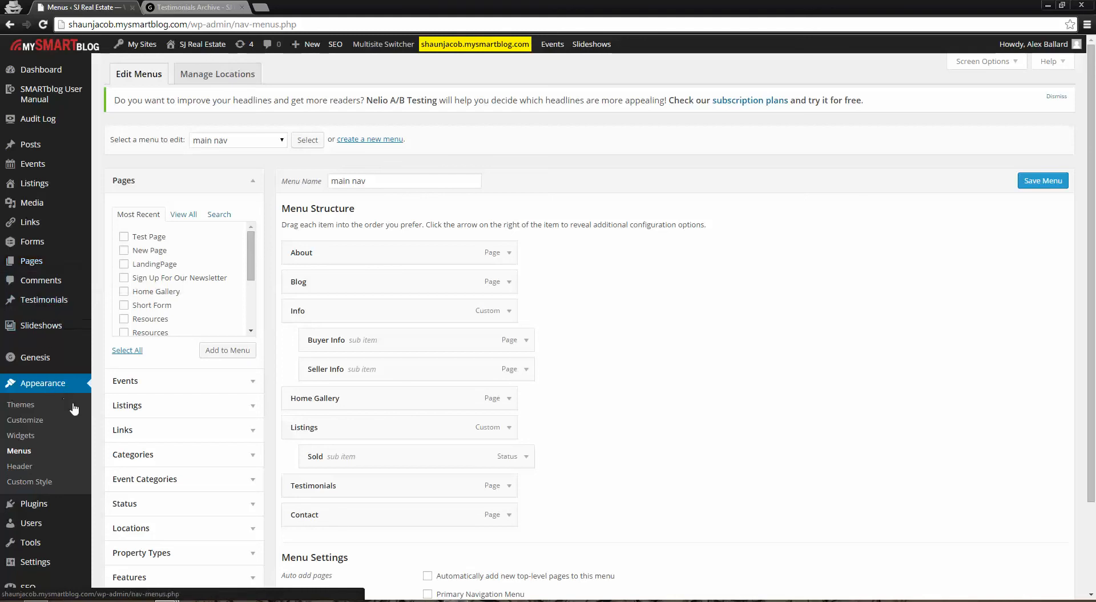
mouse_move(40, 302)
click(191, 7)
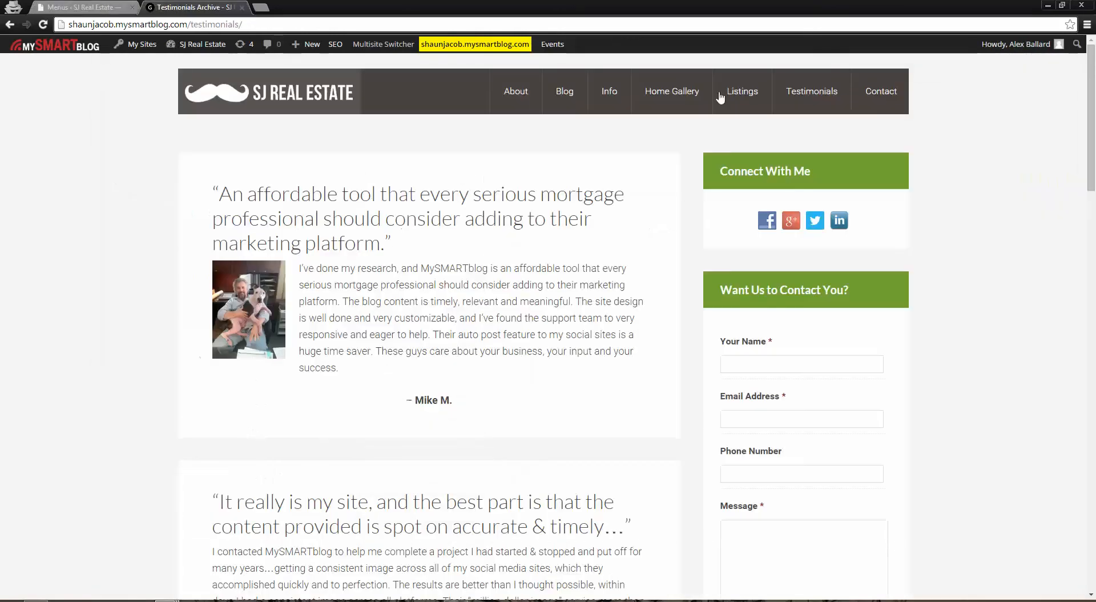
Return to the menu editor and add the Testimonials page from the full page list to the main nav menu
click(80, 7)
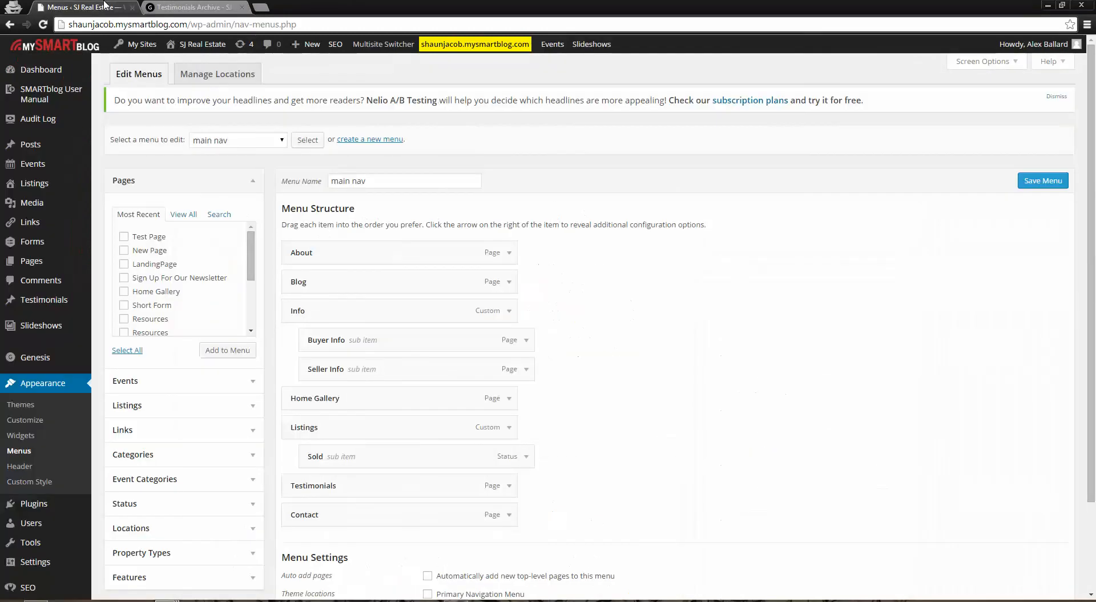
click(183, 214)
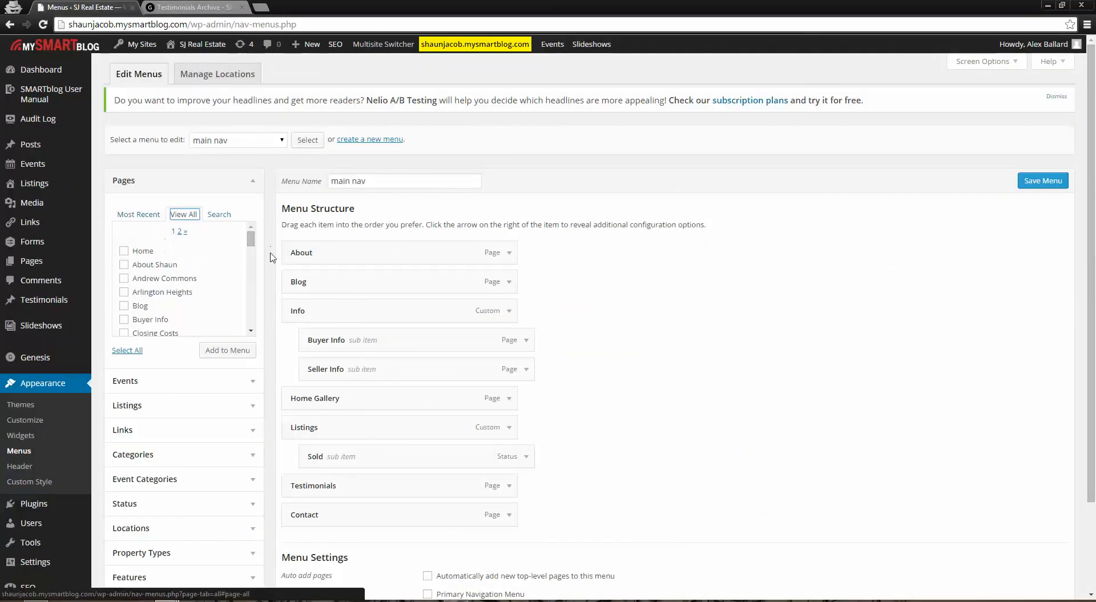
drag(251, 241, 252, 329)
click(179, 327)
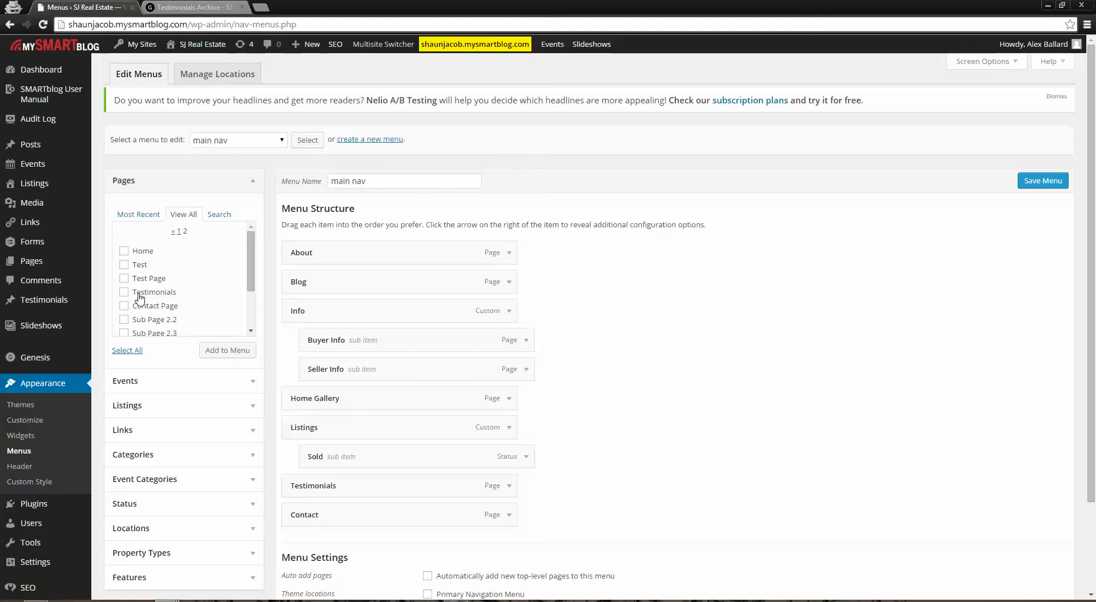
click(124, 291)
click(221, 353)
scroll(759, 392, down, 1)
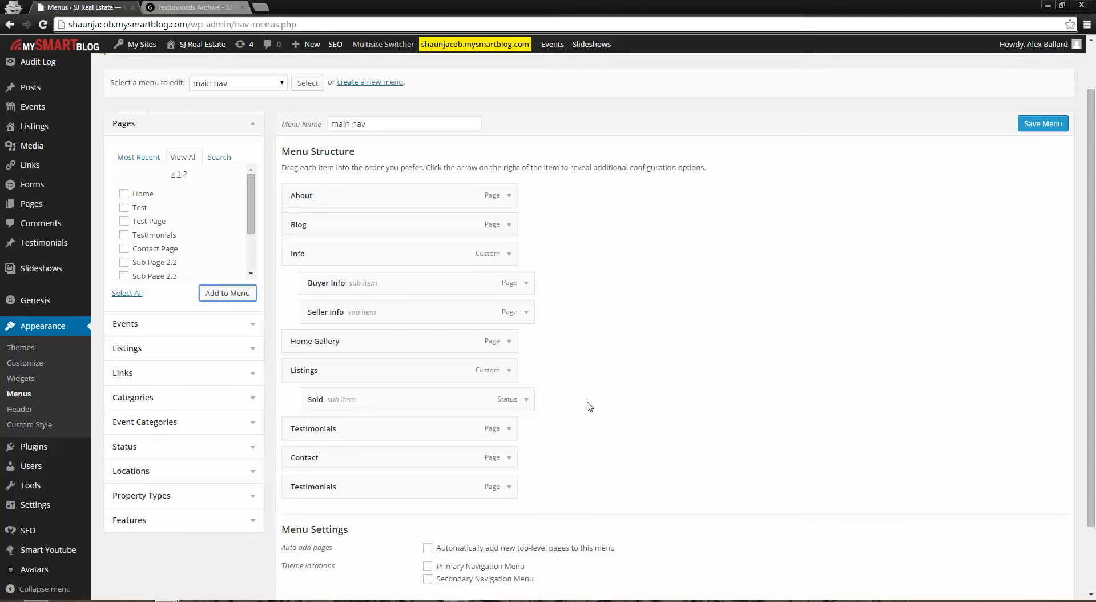
Remove the duplicate Testimonials item at the end of the main nav structure
click(511, 489)
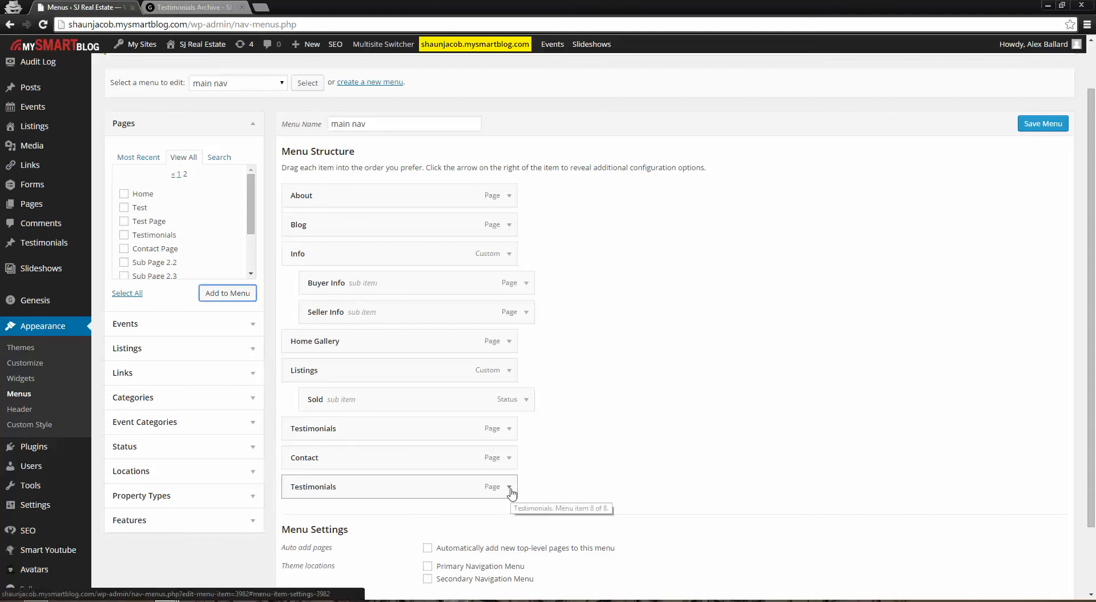
scroll(320, 506, down, 2)
click(303, 492)
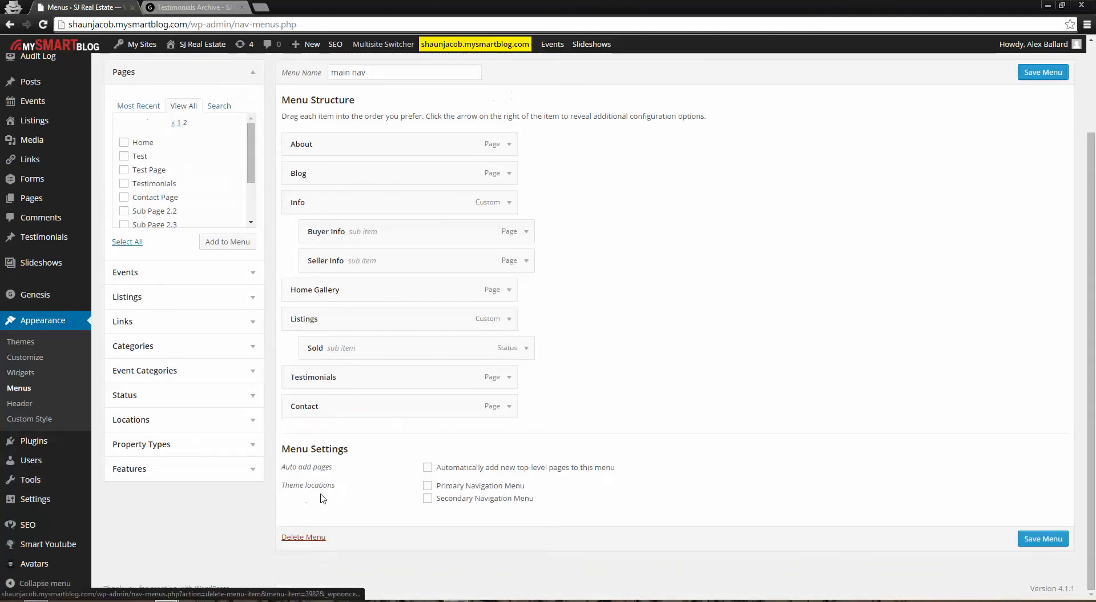
Switch back from the menu editor to the live Testimonials page
scroll(742, 379, up, 2)
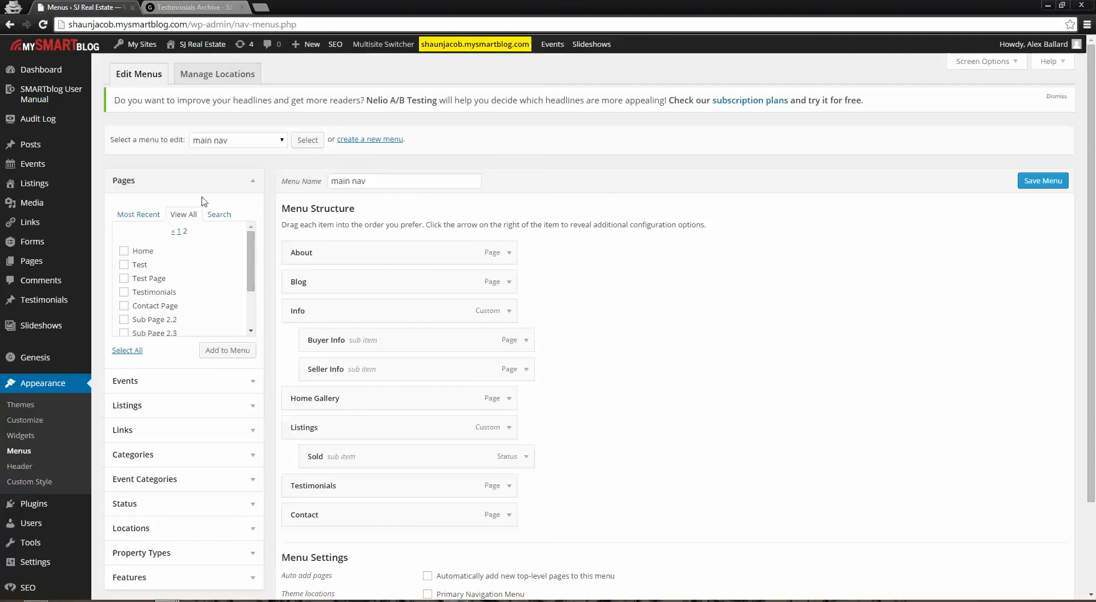
mouse_move(30, 102)
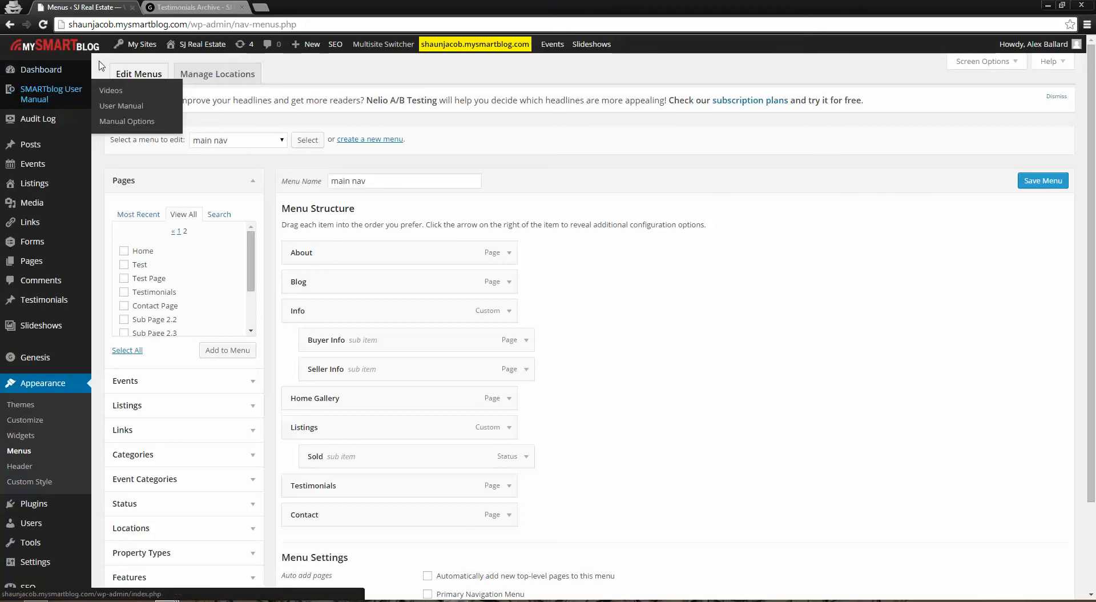
click(188, 7)
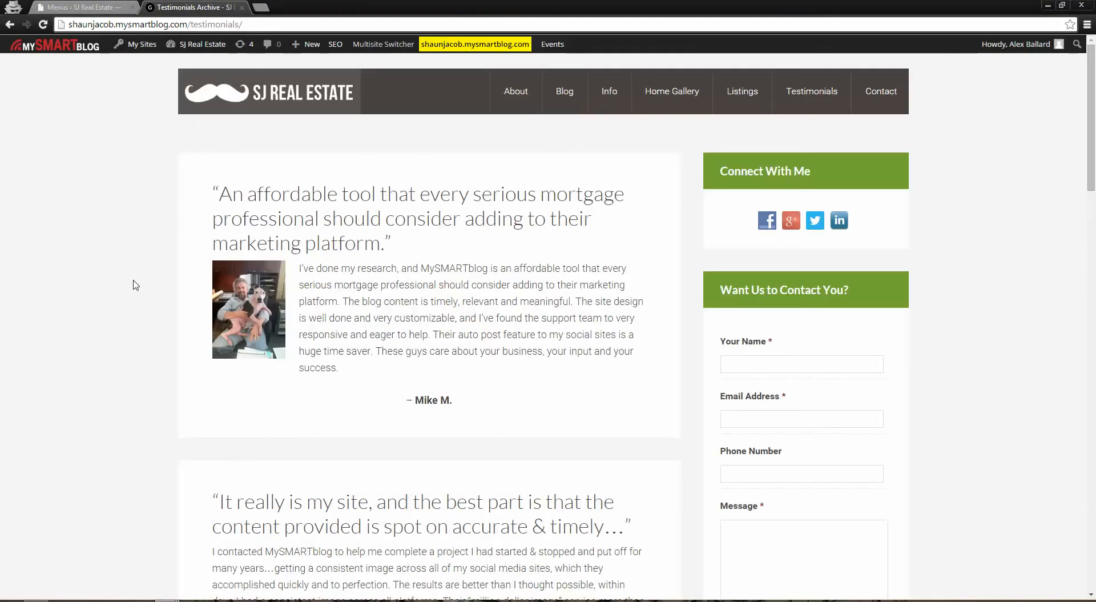